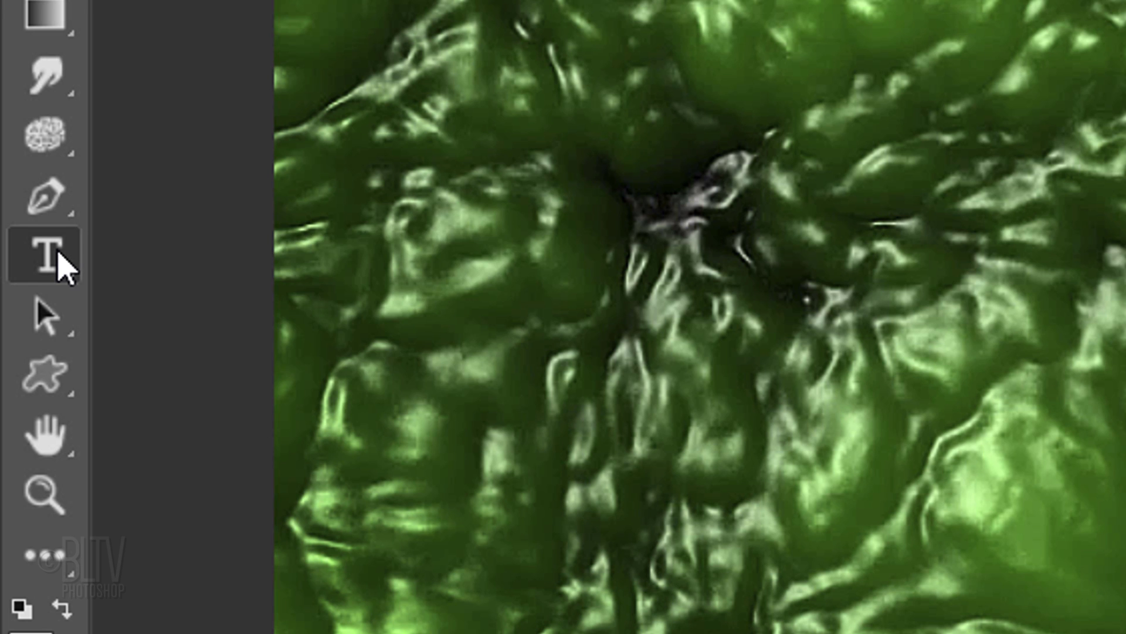
Set up the Horizontal Type Tool with the Shlop Regular font at 819 pt, centered alignment and text color 72a726
{"action": "left_click", "coordinate": [16, 348]}
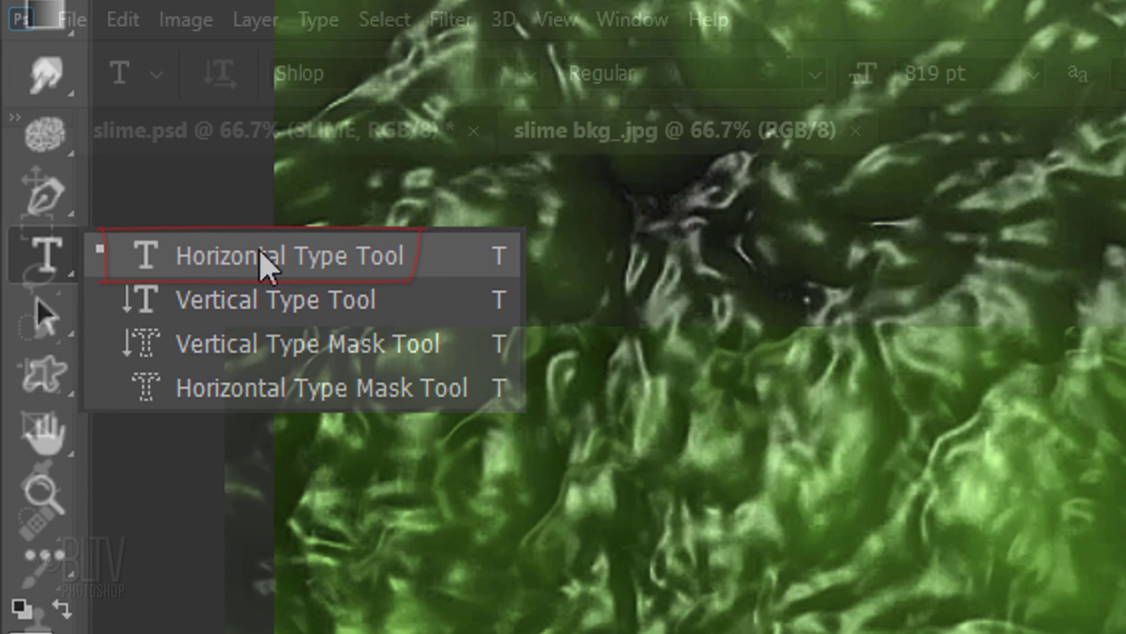
{"action": "left_click", "coordinate": [262, 264]}
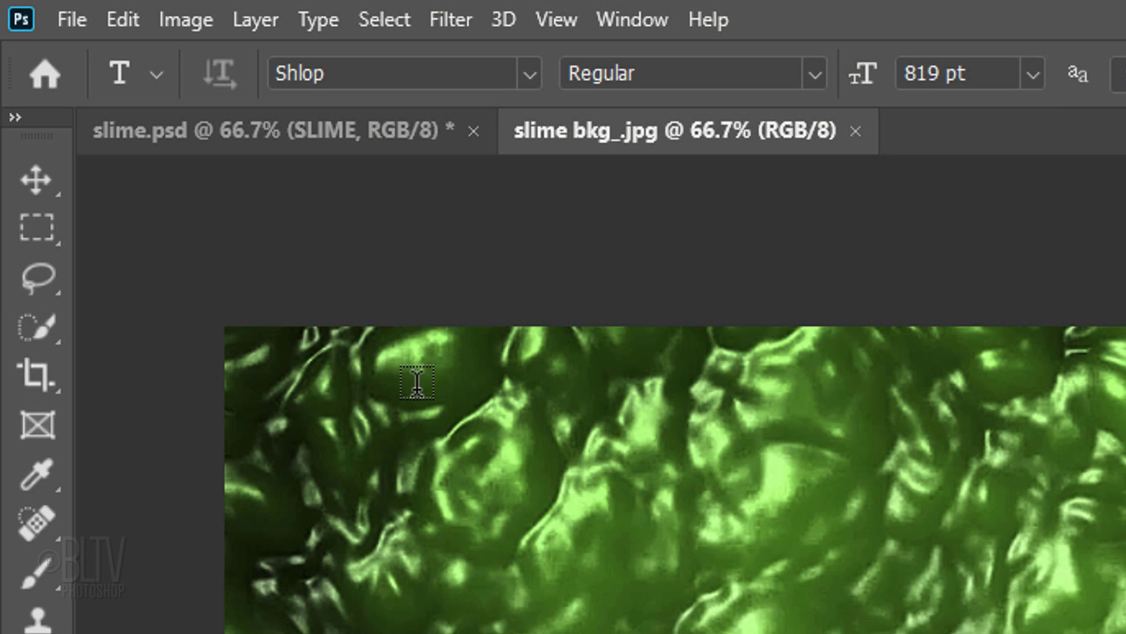
{"action": "left_click", "coordinate": [530, 75]}
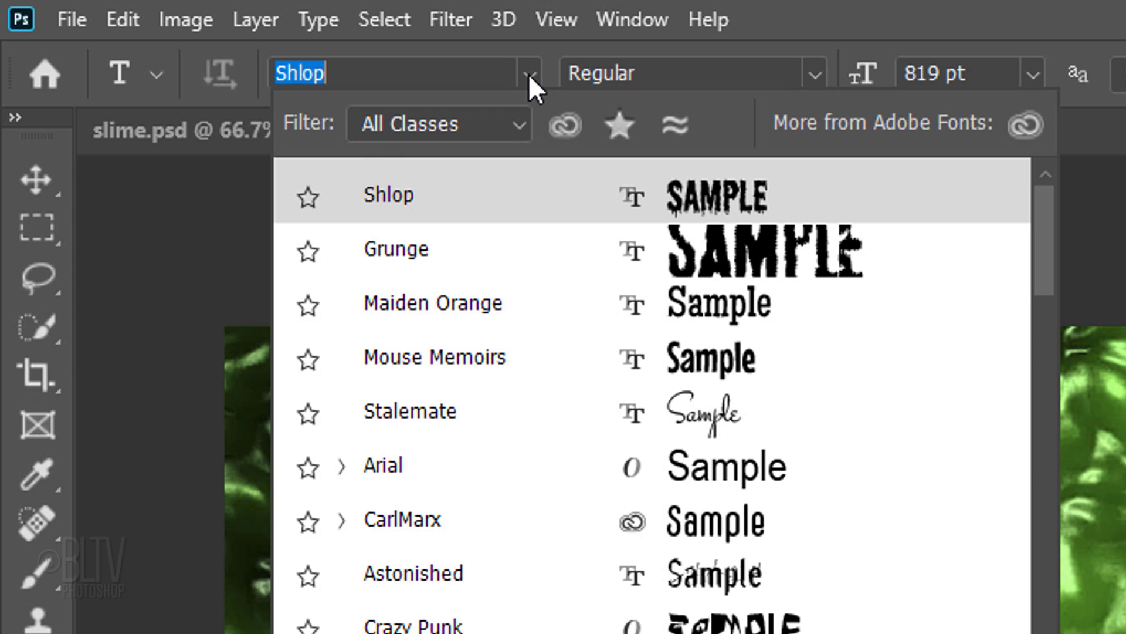
{"action": "left_click", "coordinate": [529, 74]}
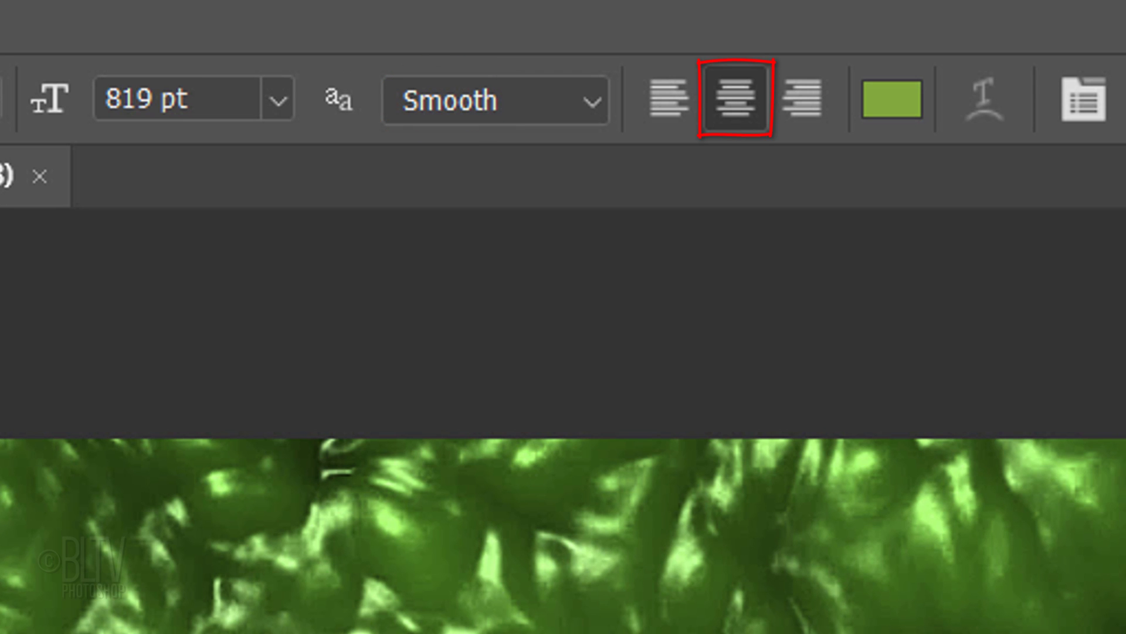
{"action": "left_click", "coordinate": [892, 105]}
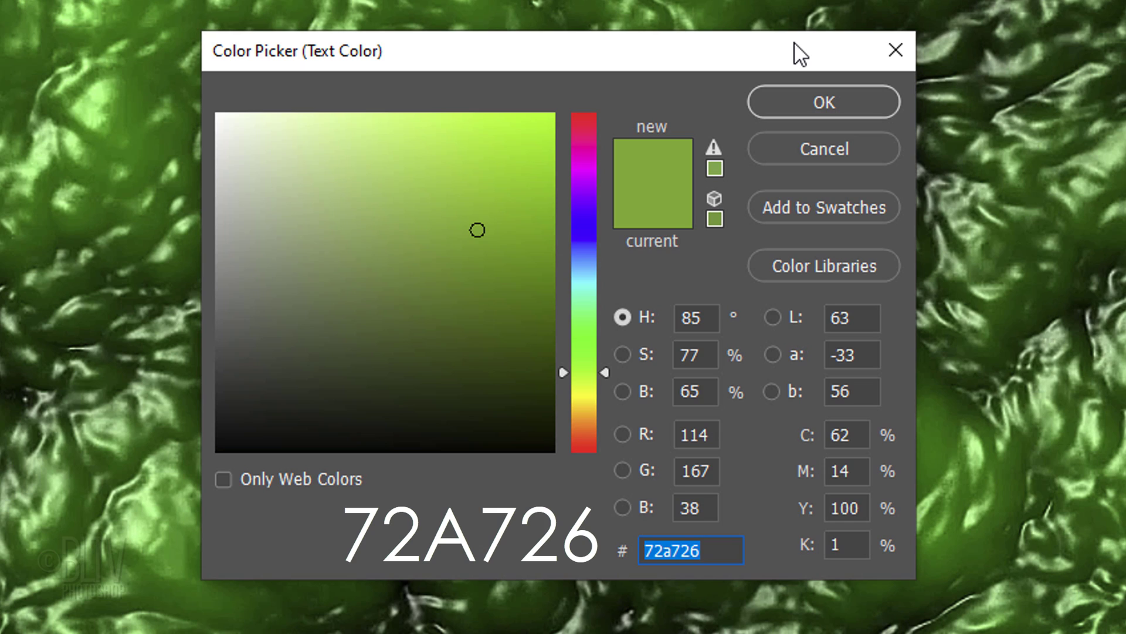
{"action": "left_click", "coordinate": [806, 101]}
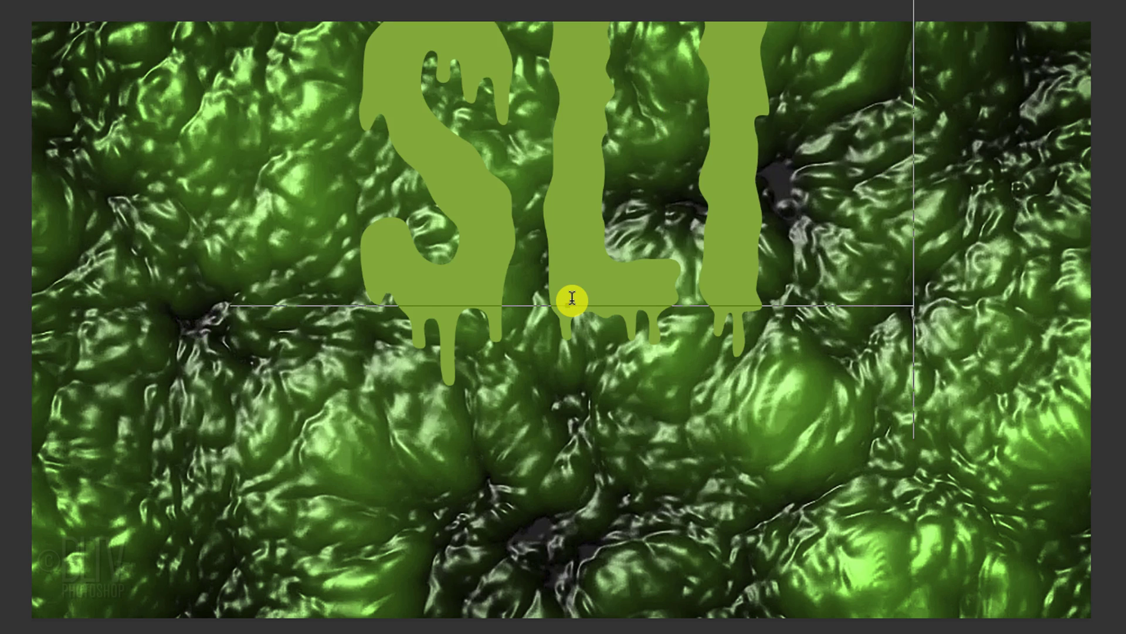
Write the text SLIME on the canvas and move it down to the middle of the background image
{"action": "type", "text": "ME"}
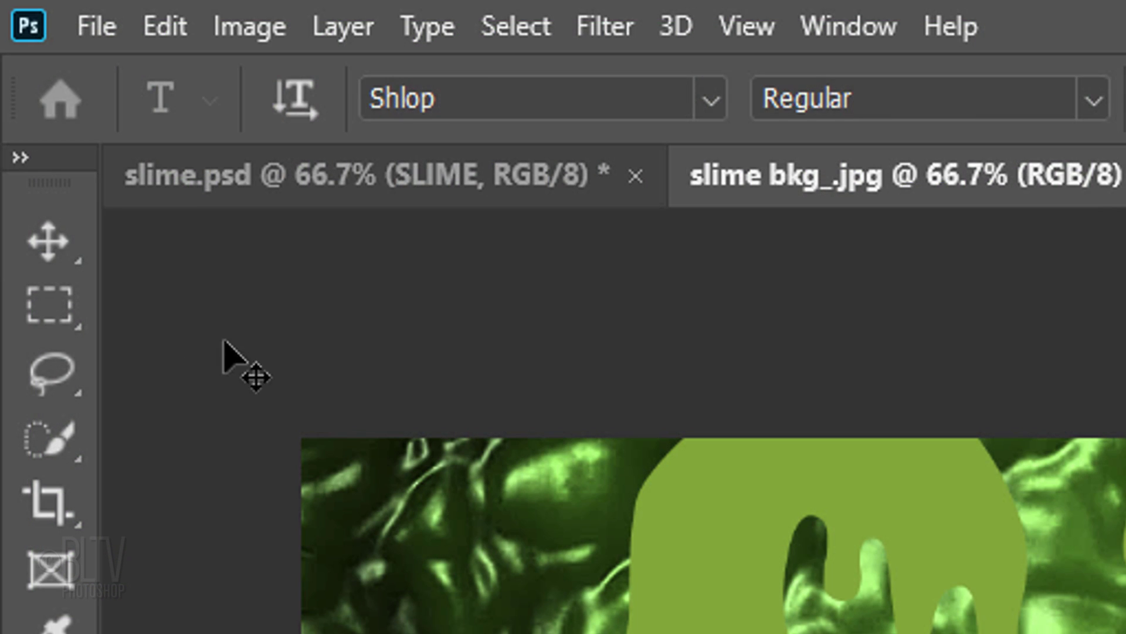
{"action": "left_click", "coordinate": [49, 238]}
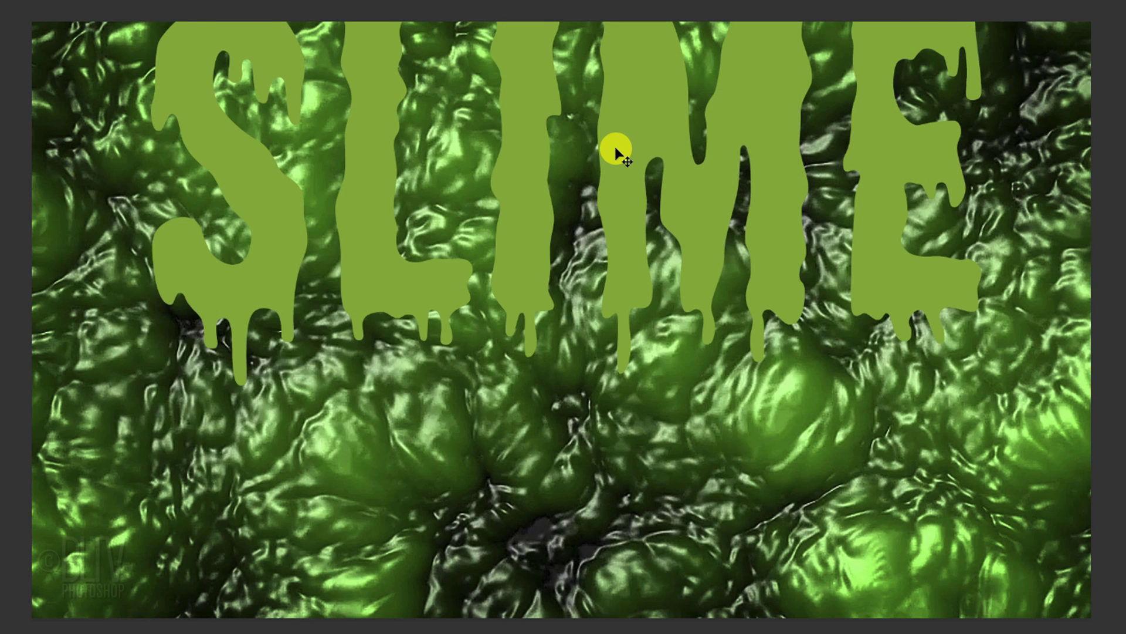
{"action": "left_click_drag", "start_coordinate": [611, 151], "coordinate": [619, 279]}
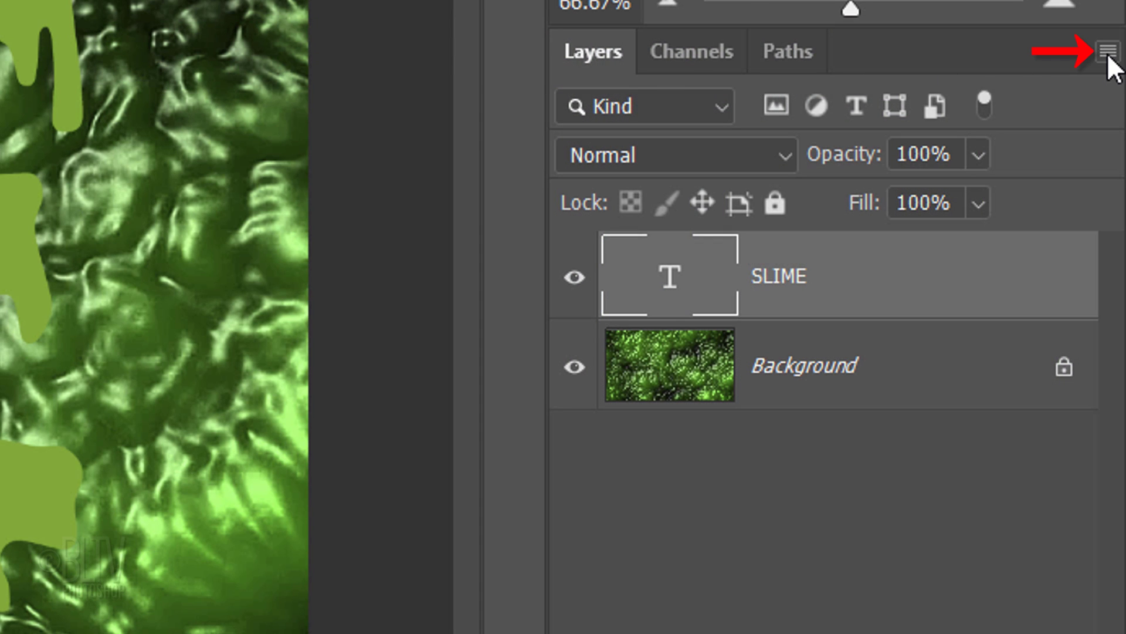
Convert the SLIME text layer into a Smart Object and duplicate it
{"action": "left_click", "coordinate": [1108, 51]}
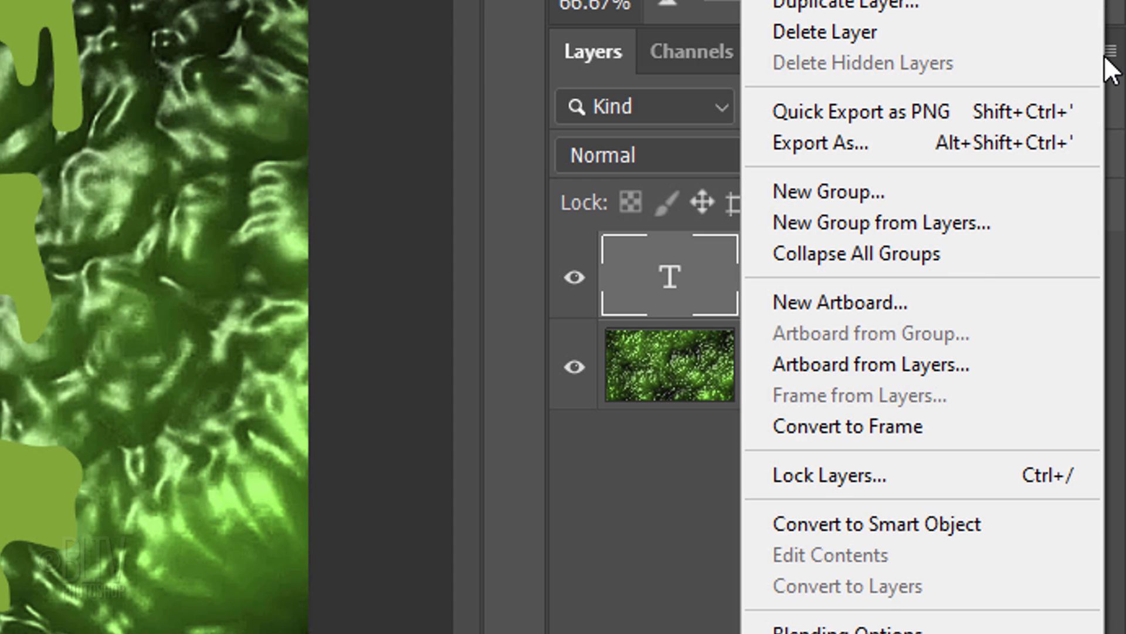
{"action": "left_click", "coordinate": [877, 522]}
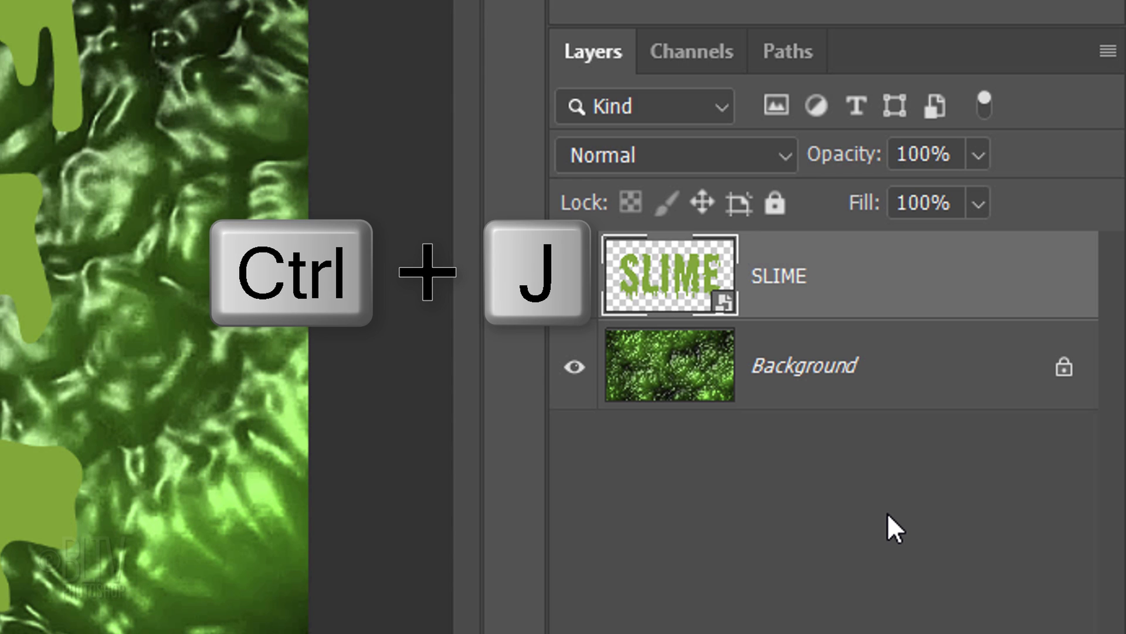
{"action": "key", "text": "ctrl+j"}
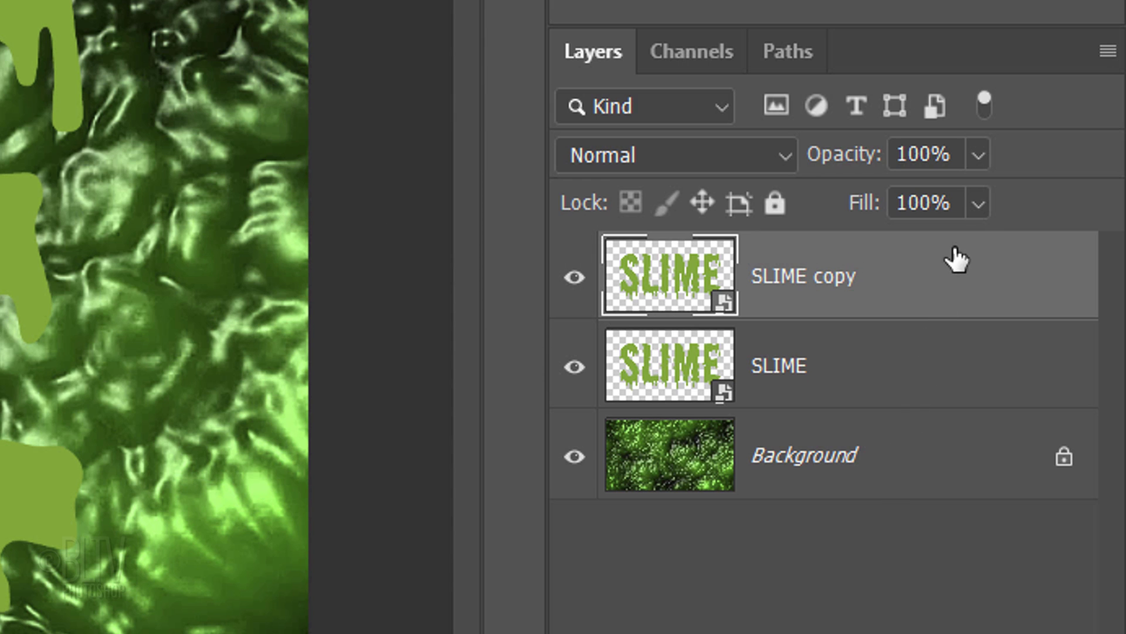
Set the Fill of the SLIME copy layer to 0% and make three more duplicates of it
{"action": "left_click", "coordinate": [977, 203]}
{"action": "left_click_drag", "start_coordinate": [975, 222], "coordinate": [774, 258]}
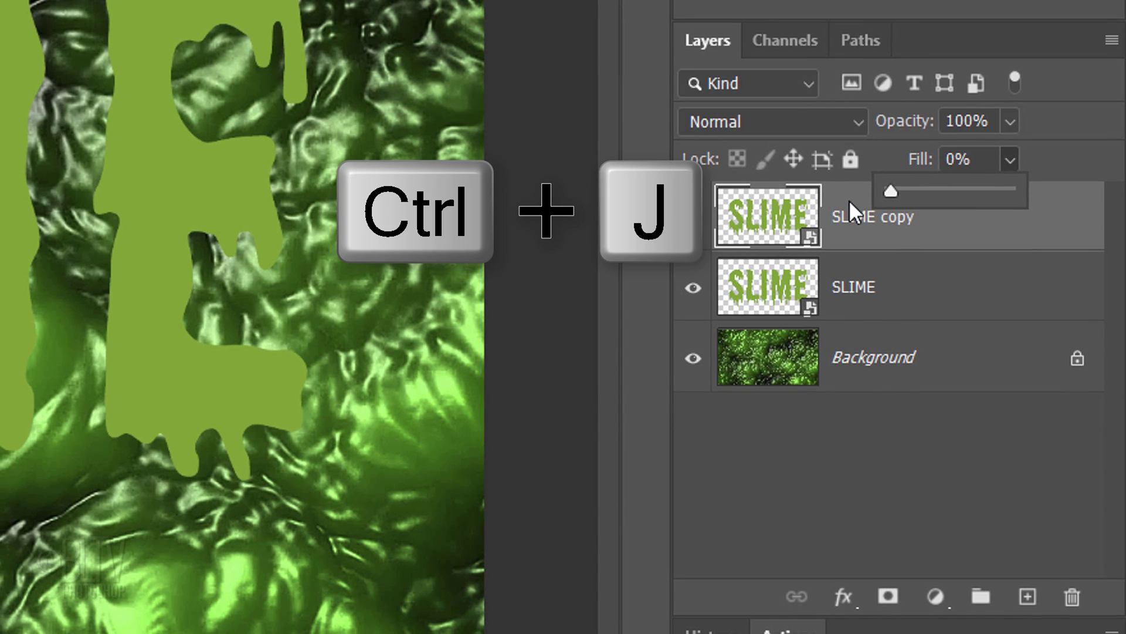
{"action": "key", "text": "ctrl+j"}
{"action": "key", "text": "ctrl+j"}
{"action": "key", "text": "ctrl+j"}
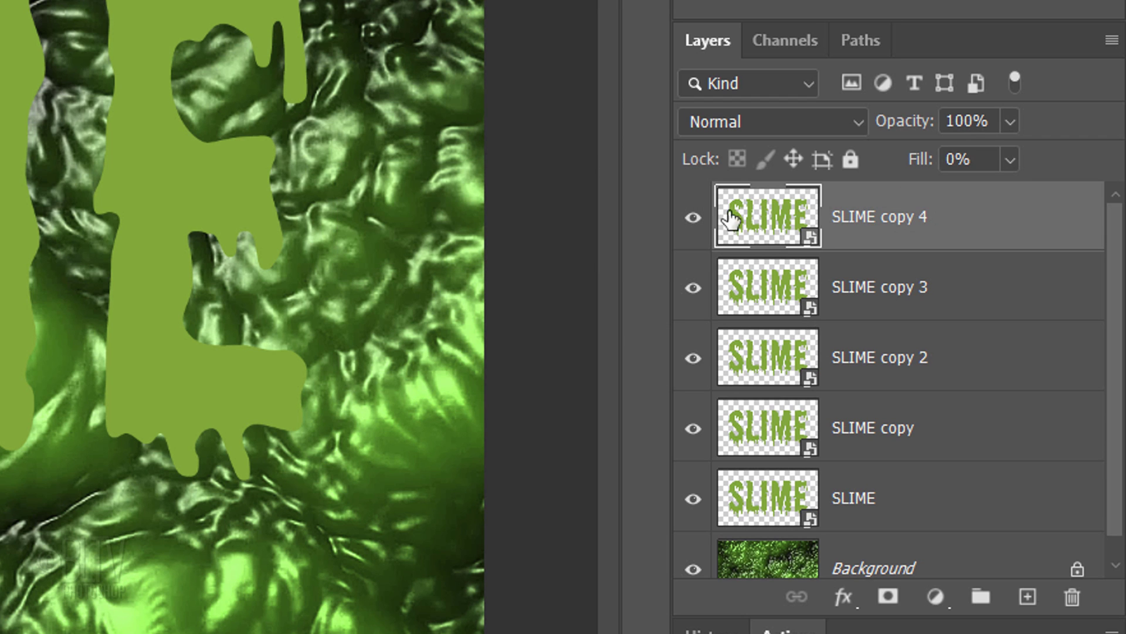
Hide the four SLIME copies and add Bevel & Emboss to the original SLIME layer: Inner Bevel, Smooth, depth 130%, size 45 px, soften 10 px
{"action": "left_click", "coordinate": [693, 217]}
{"action": "left_click_drag", "start_coordinate": [693, 287], "coordinate": [694, 437]}
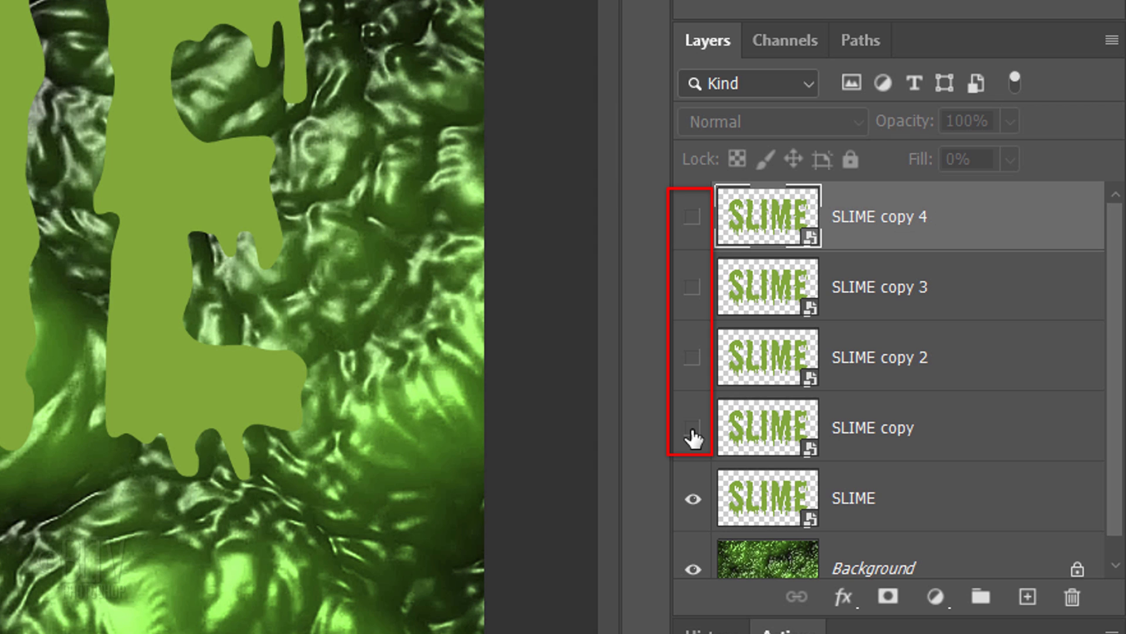
{"action": "left_click", "coordinate": [954, 496]}
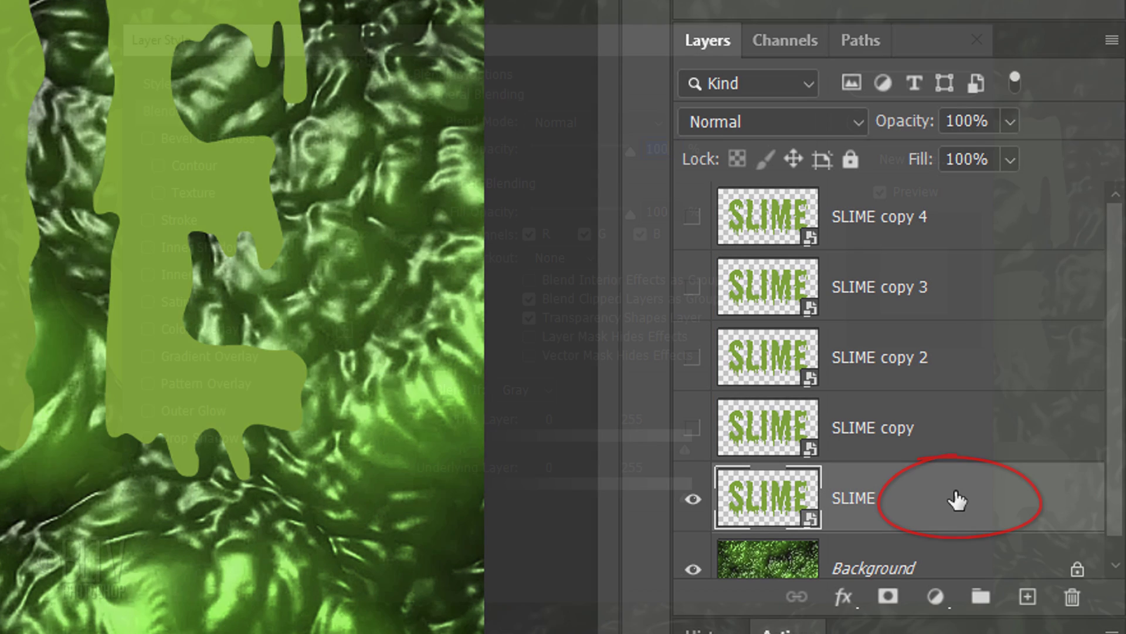
{"action": "double_click", "coordinate": [957, 500]}
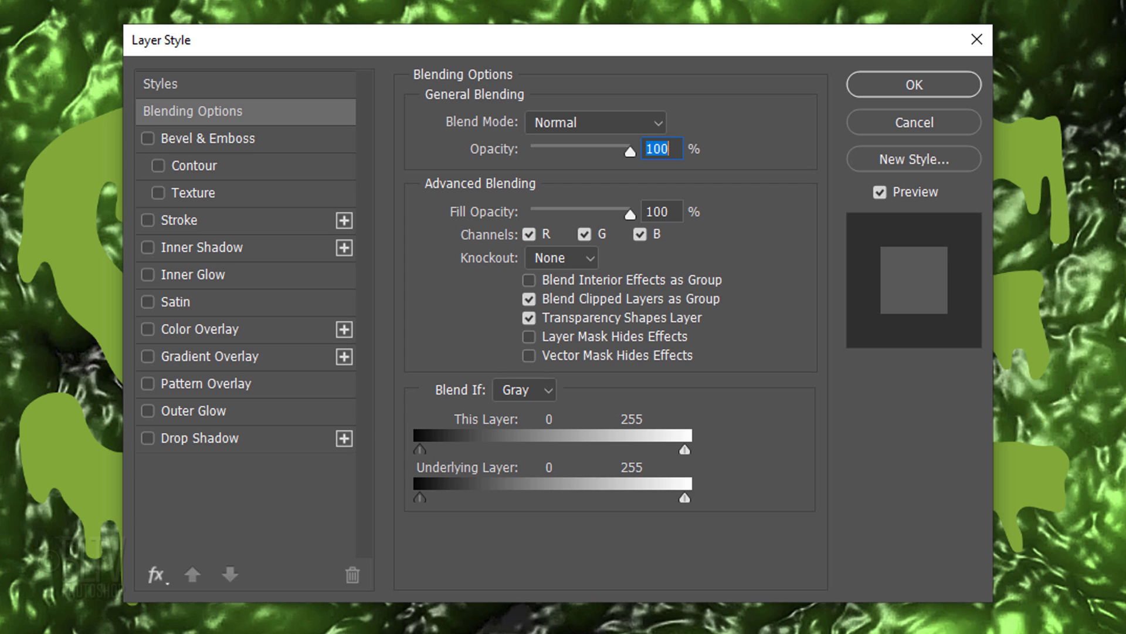
{"action": "left_click", "coordinate": [210, 140]}
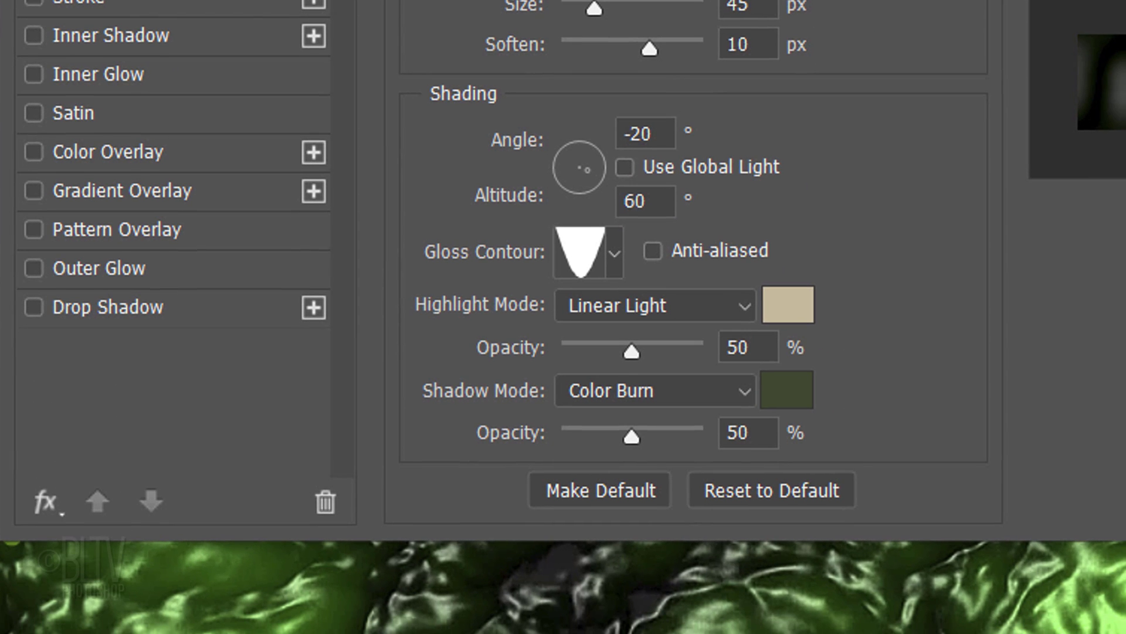
Set the gloss contour of the Bevel & Emboss shading to Cone - Inverted
{"action": "left_click", "coordinate": [611, 257]}
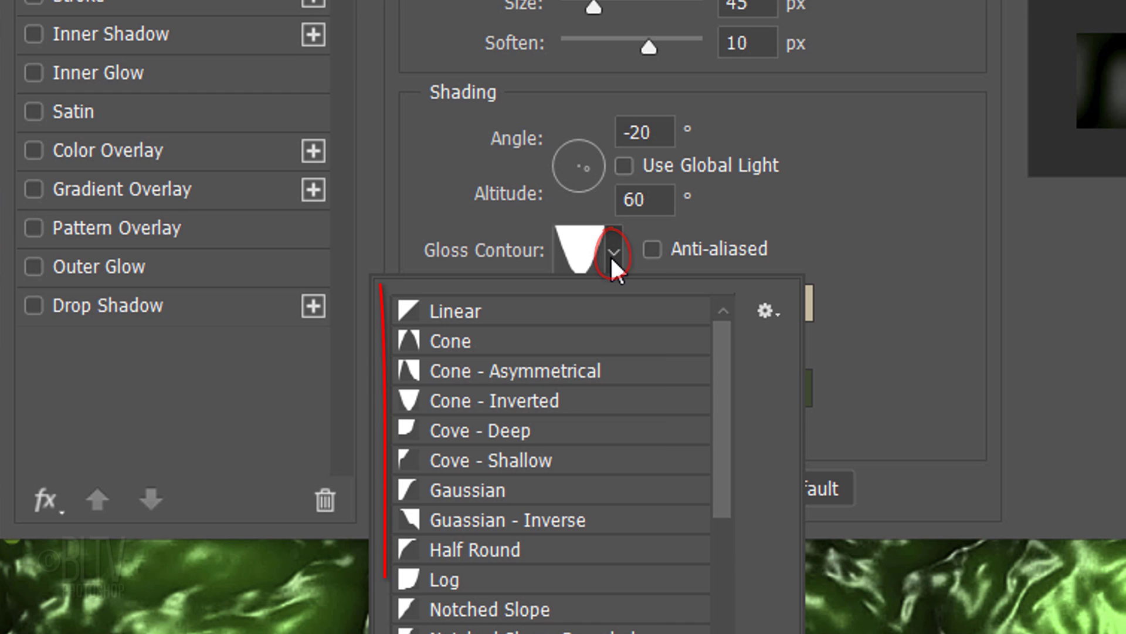
{"action": "left_click", "coordinate": [765, 310]}
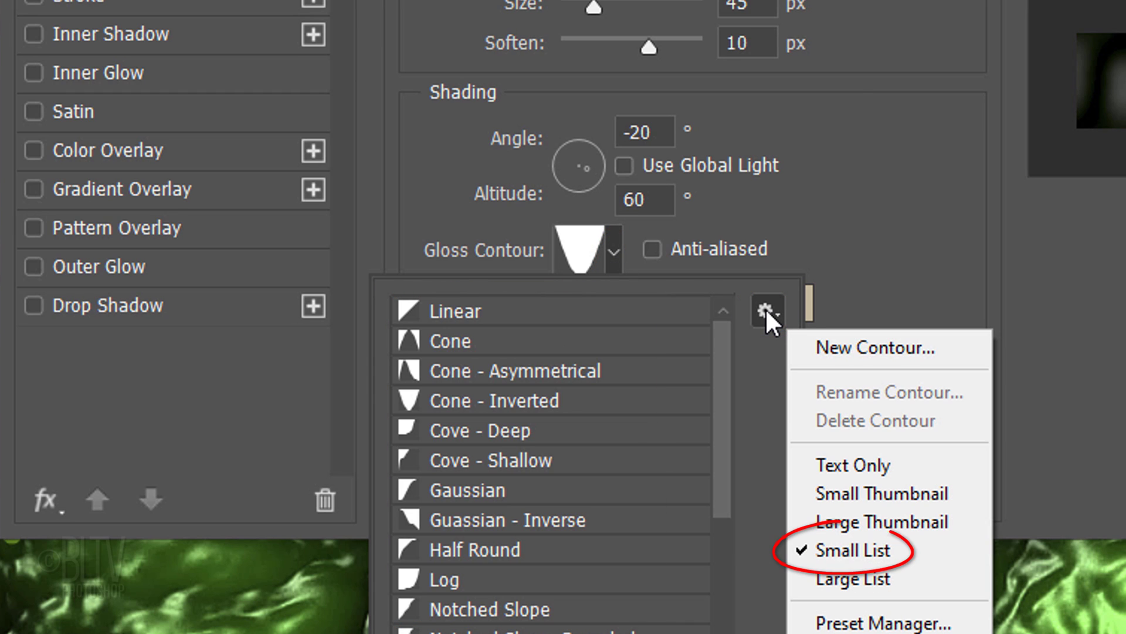
{"action": "left_click", "coordinate": [726, 315]}
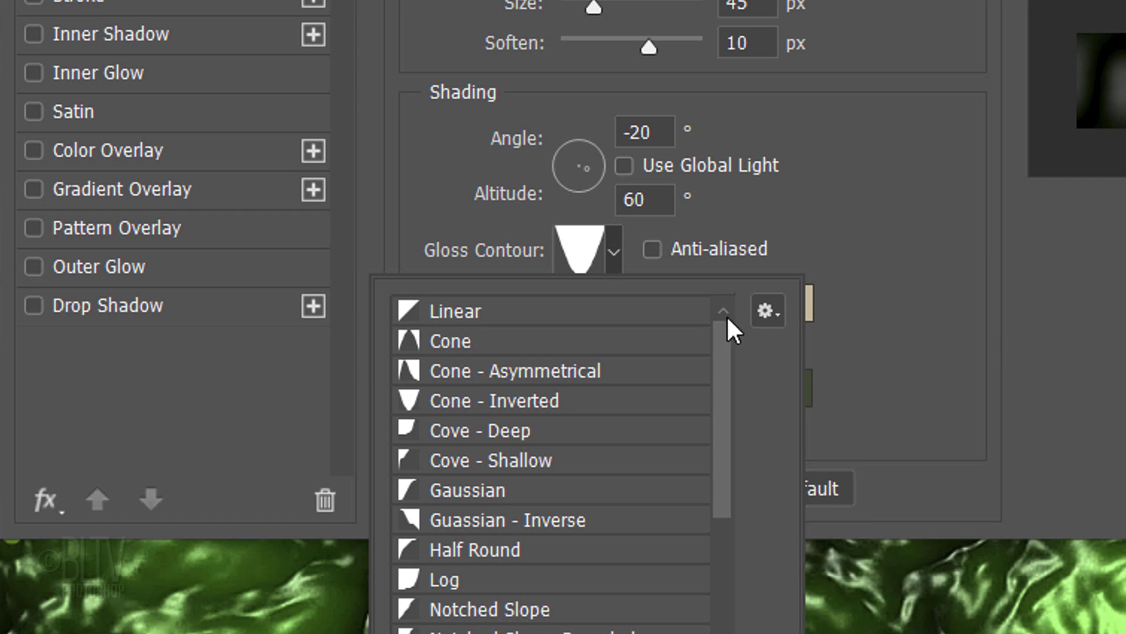
{"action": "left_click", "coordinate": [498, 402]}
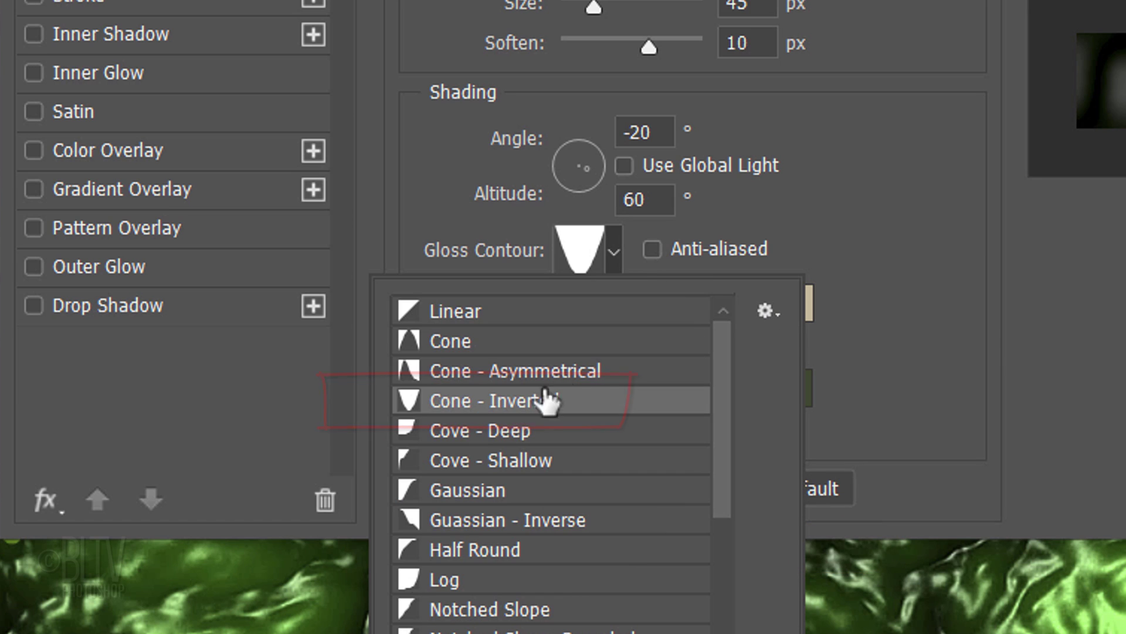
{"action": "left_click", "coordinate": [867, 286]}
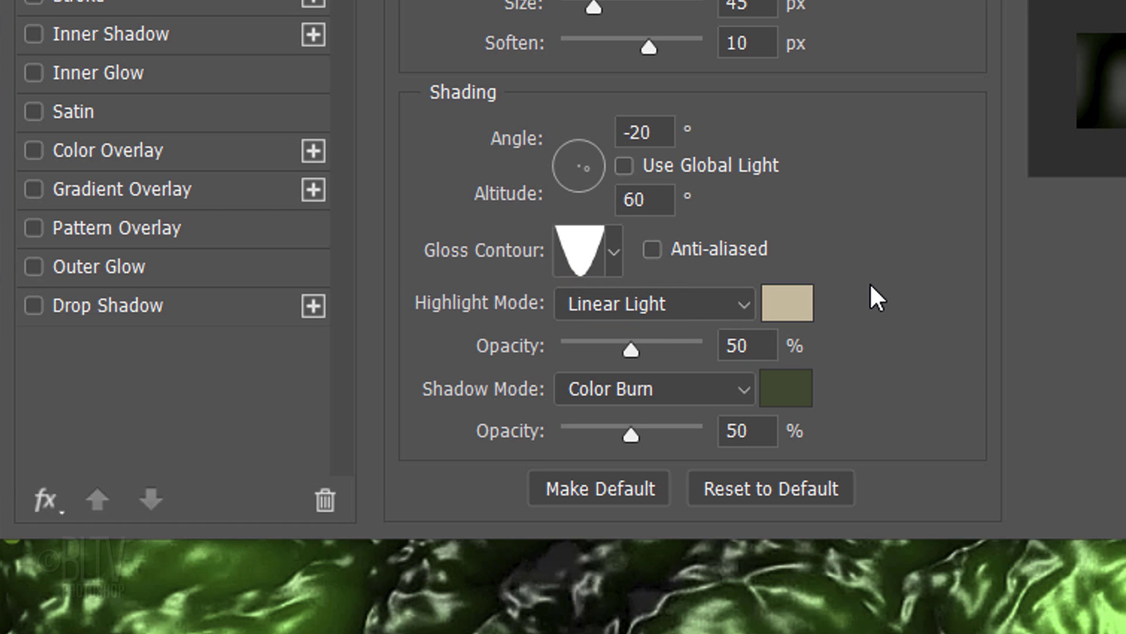
Set the bevel's Linear Light highlight color to ccb89c and its Color Burn shadow color to 37462c
{"action": "left_click", "coordinate": [785, 313]}
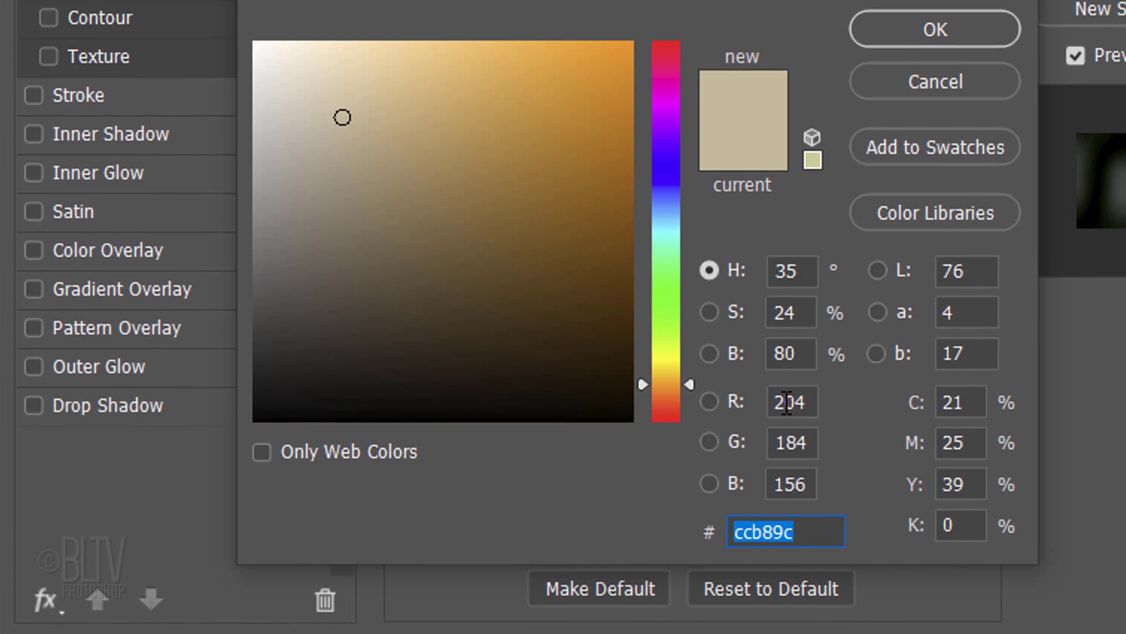
{"action": "left_click", "coordinate": [899, 27]}
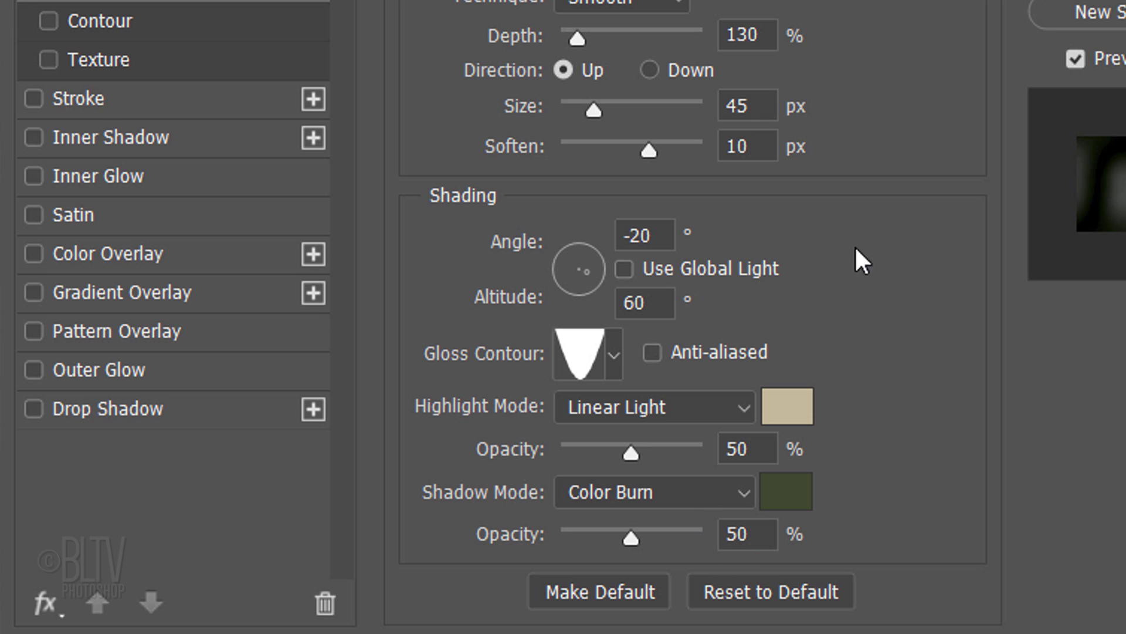
{"action": "left_click", "coordinate": [782, 494]}
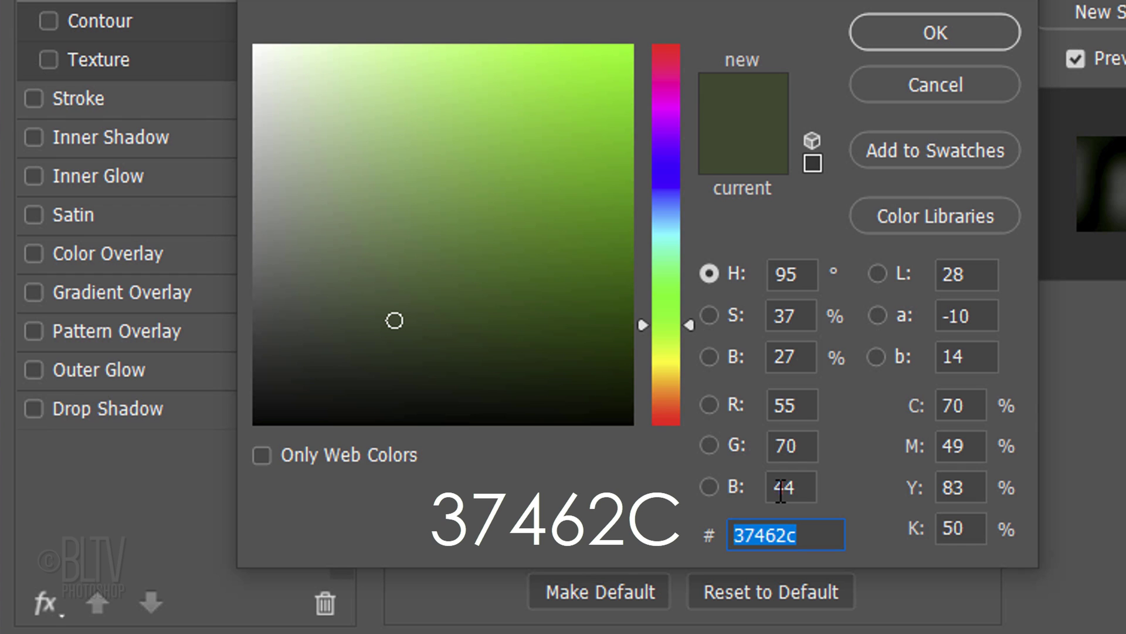
{"action": "left_click", "coordinate": [916, 34]}
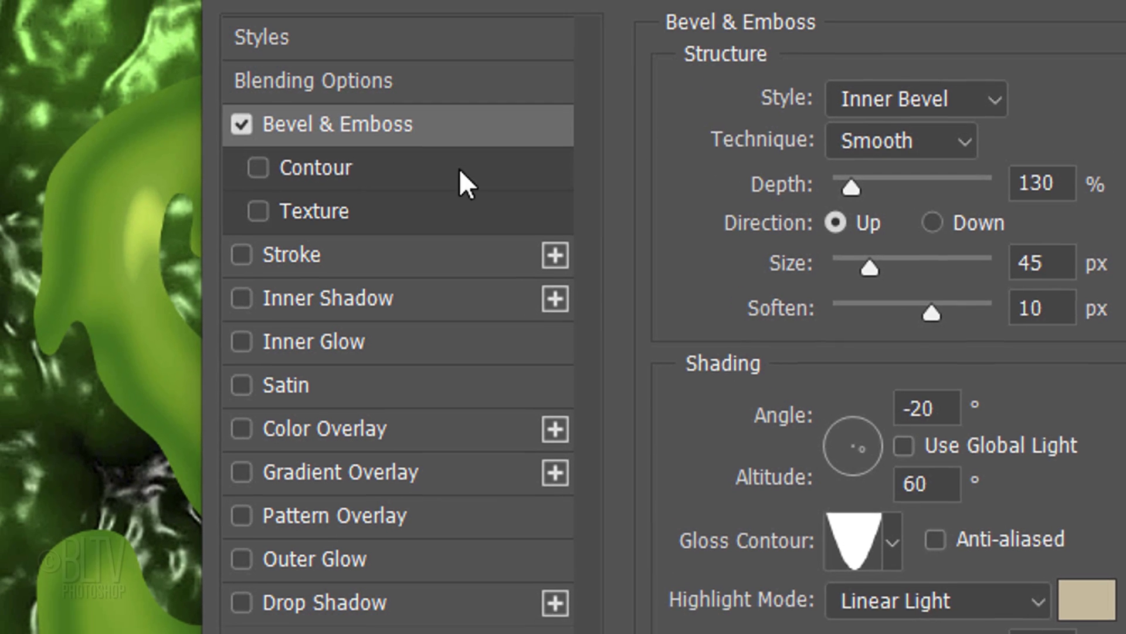
Enable the bevel's Contour and add a centered Inner Glow in color d5ffb0 with Normal blending, 100% opacity, size 150 px and range 50%
{"action": "left_click", "coordinate": [112, 21]}
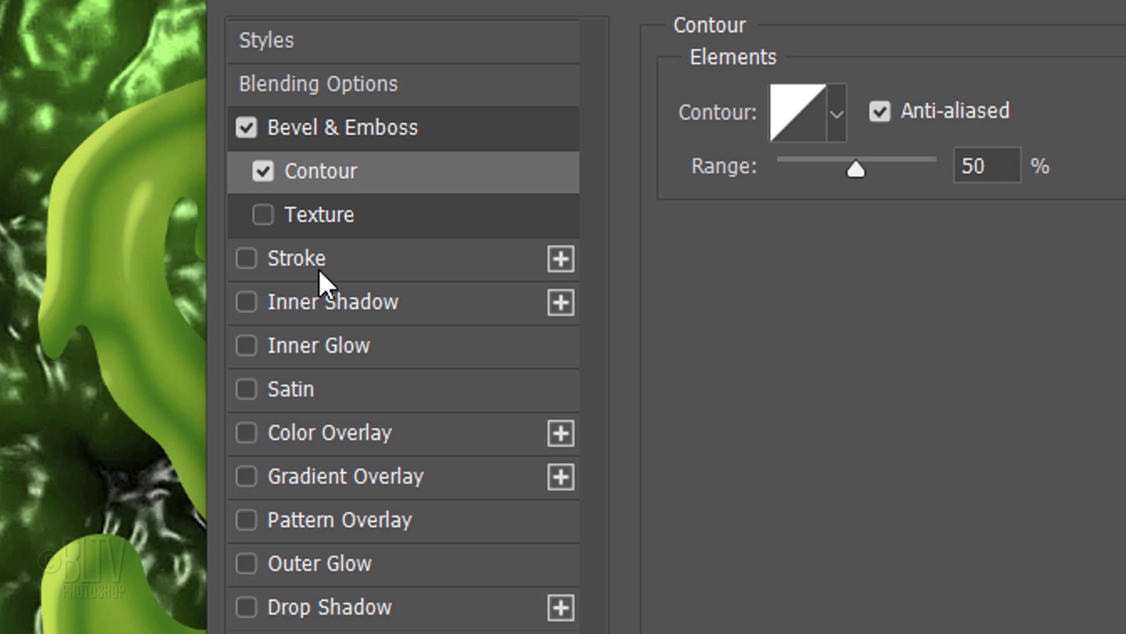
{"action": "left_click", "coordinate": [311, 345]}
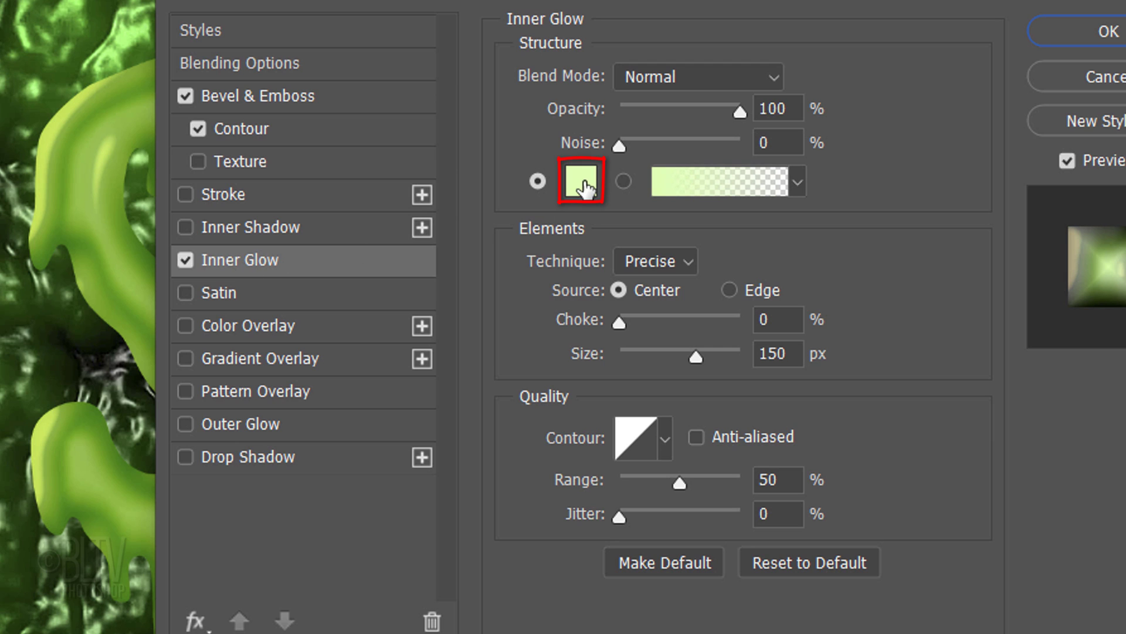
{"action": "left_click", "coordinate": [582, 183]}
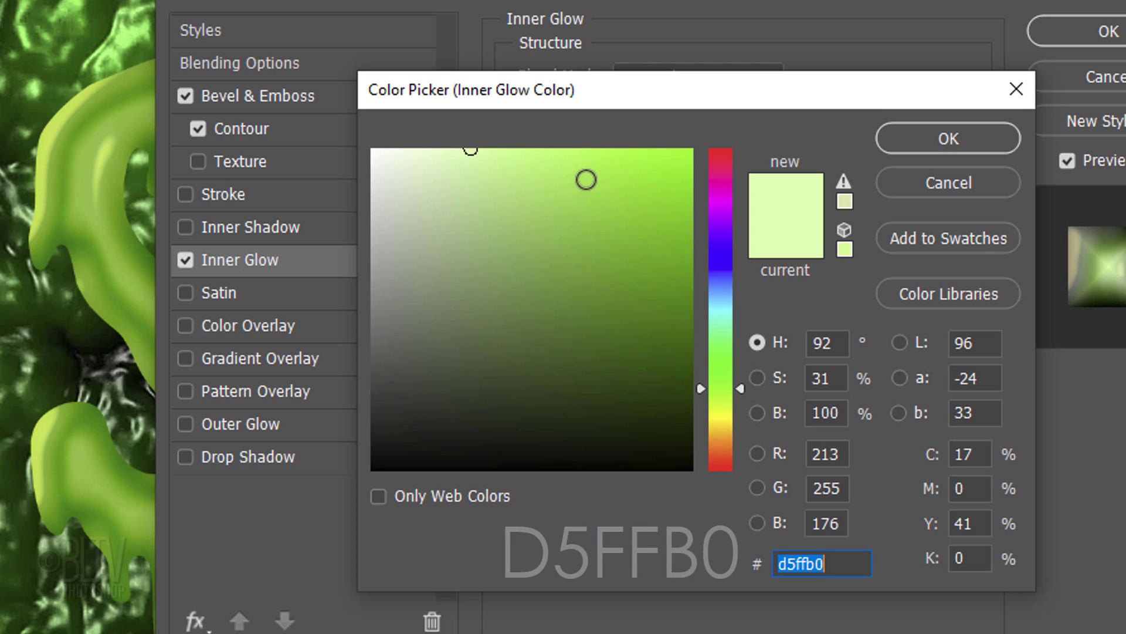
{"action": "left_click", "coordinate": [942, 137]}
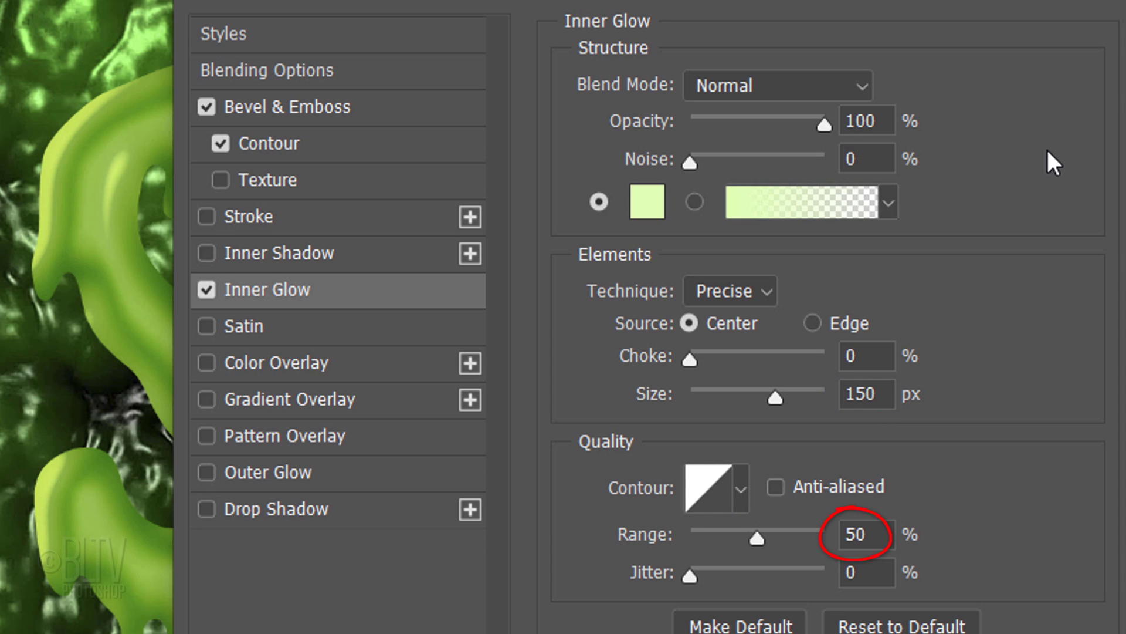
Add a linear Gradient Overlay with Multiply blending, 100% opacity and a 90° angle, setting the gradient's starting color stop to d7d7d7
{"action": "left_click", "coordinate": [291, 399]}
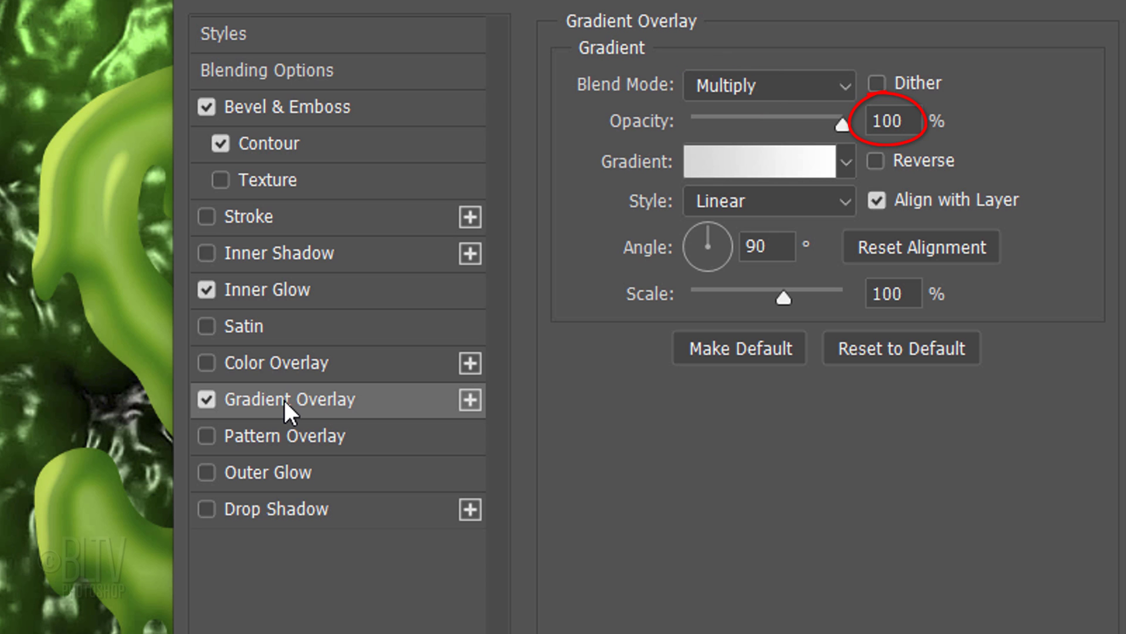
{"action": "left_click", "coordinate": [749, 159]}
{"action": "left_click_drag", "start_coordinate": [429, 77], "coordinate": [645, 1]}
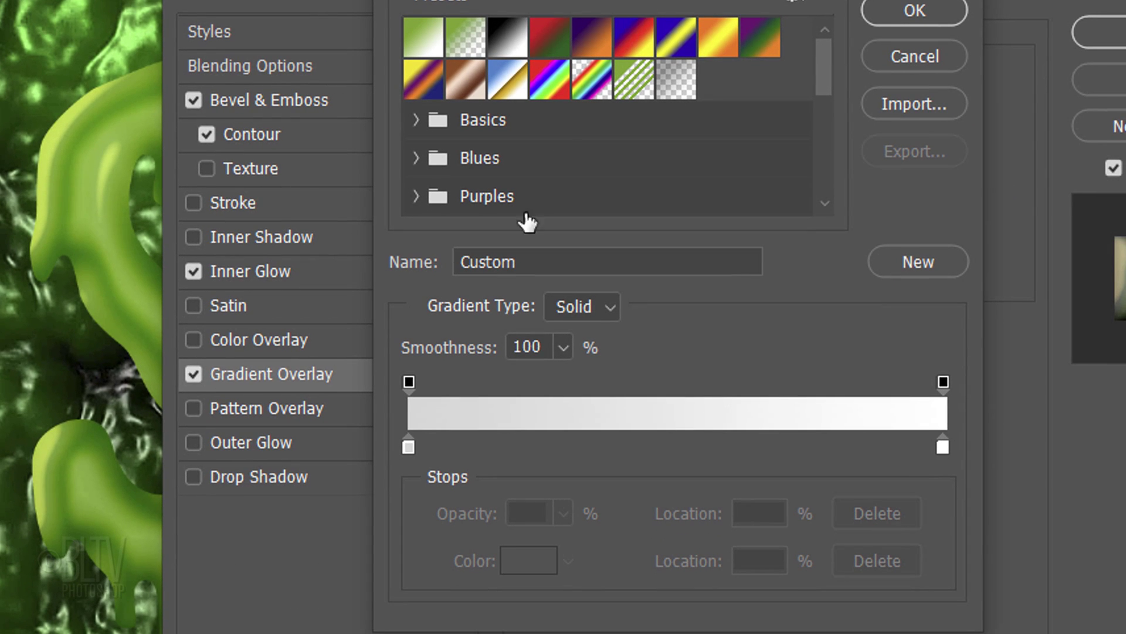
{"action": "left_click", "coordinate": [409, 447]}
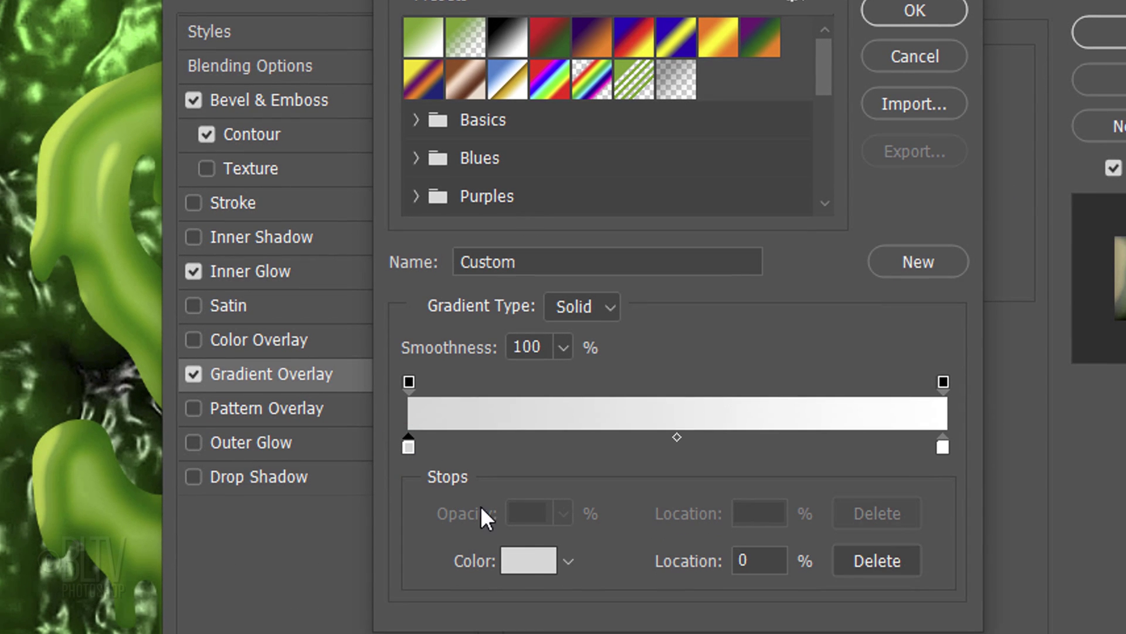
{"action": "left_click", "coordinate": [524, 562]}
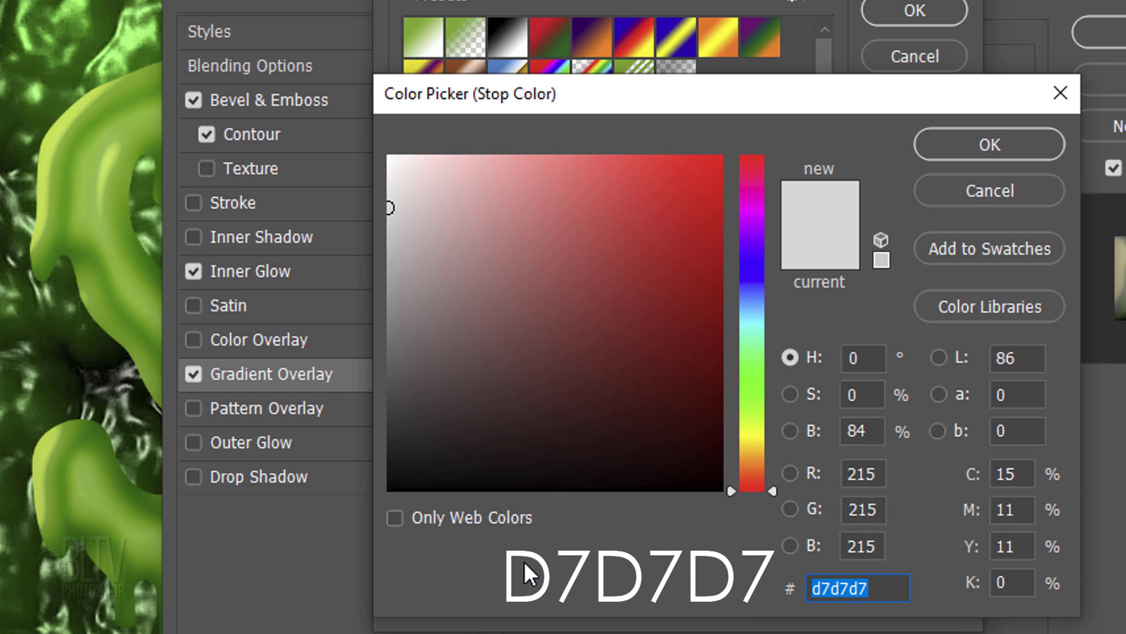
{"action": "left_click", "coordinate": [971, 143]}
Set the overlay gradient's ending color stop to white (ffffff) and accept the gradient
{"action": "left_click", "coordinate": [943, 447]}
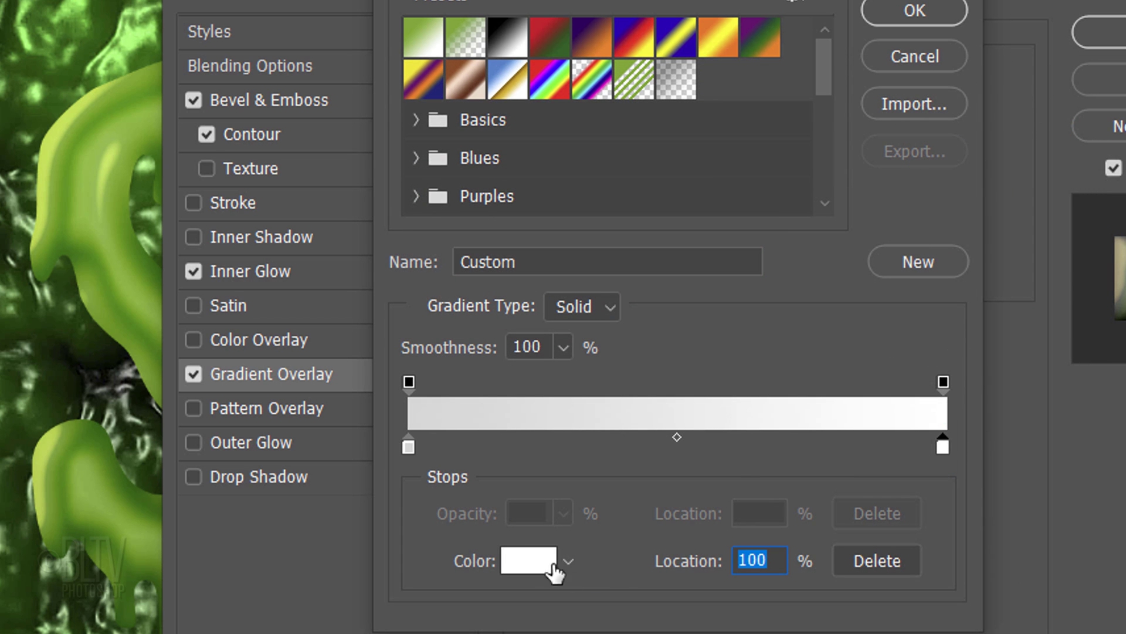
{"action": "left_click", "coordinate": [530, 566]}
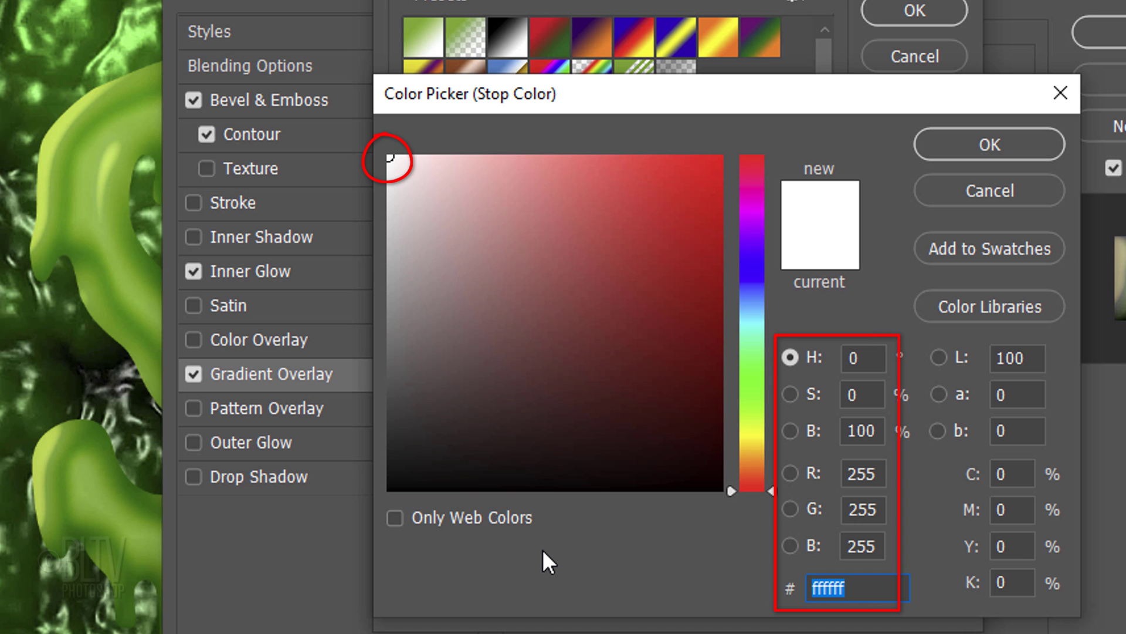
{"action": "left_click", "coordinate": [965, 141]}
{"action": "left_click", "coordinate": [901, 12]}
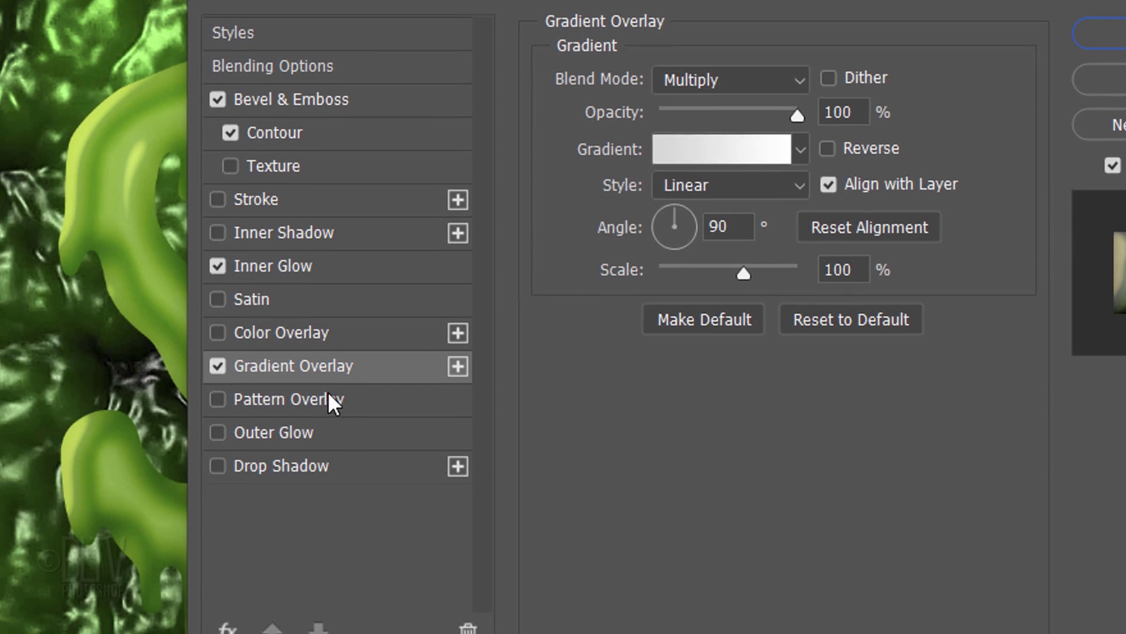
Add an Outer Glow in color 006511 with Multiply blending, 70% opacity, Softer technique, 50% spread, 40 px size and 75% range
{"action": "left_click", "coordinate": [282, 424]}
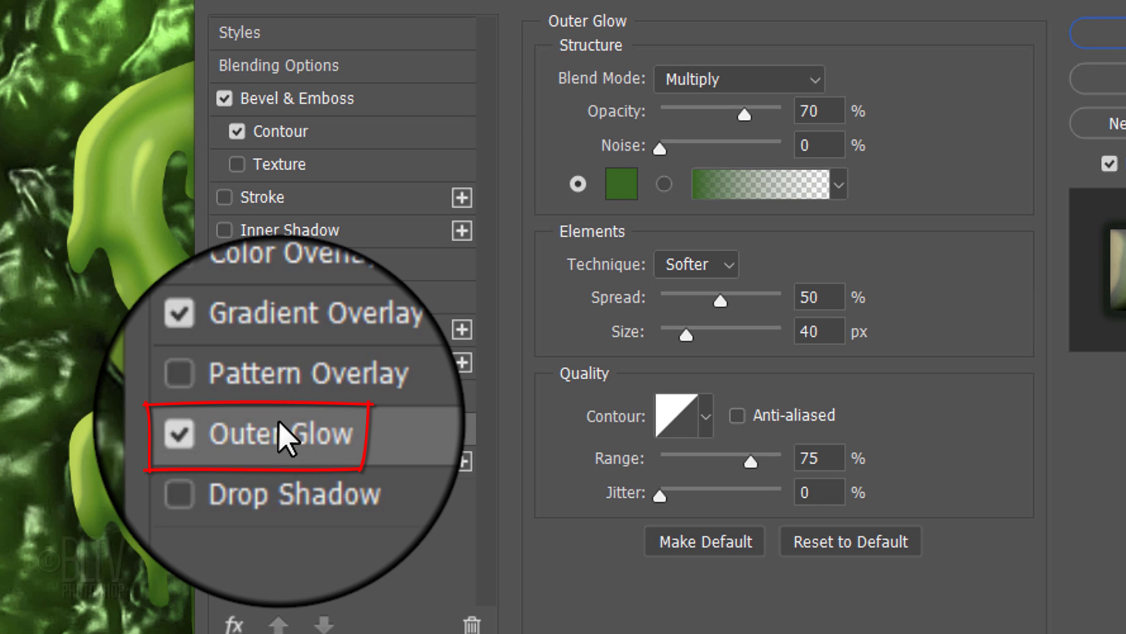
{"action": "left_click", "coordinate": [620, 182]}
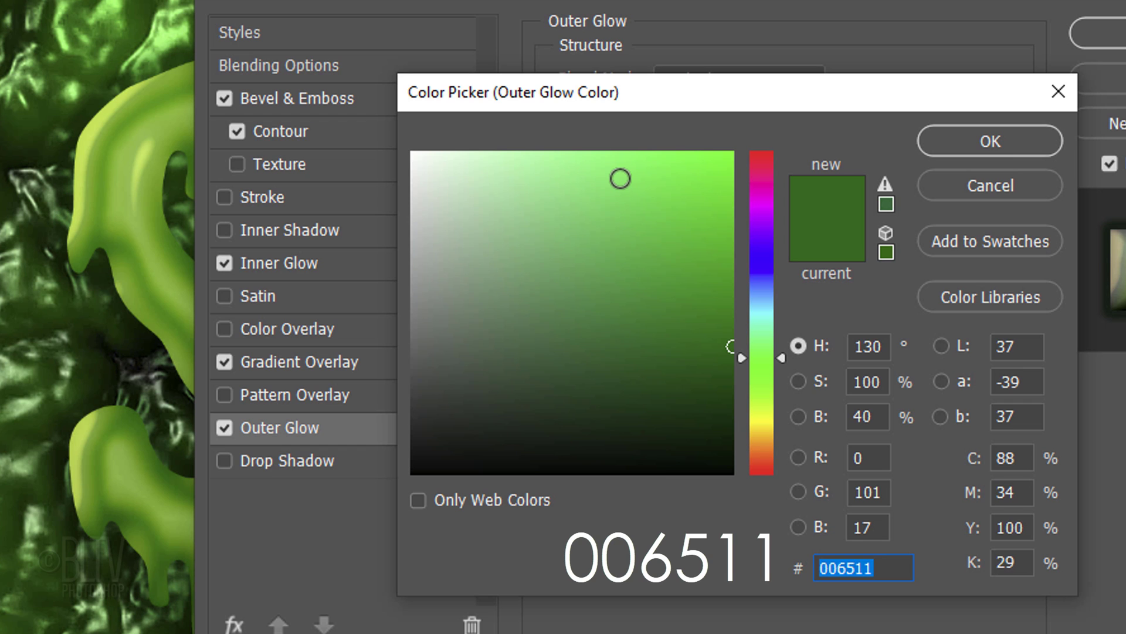
{"action": "left_click", "coordinate": [978, 141]}
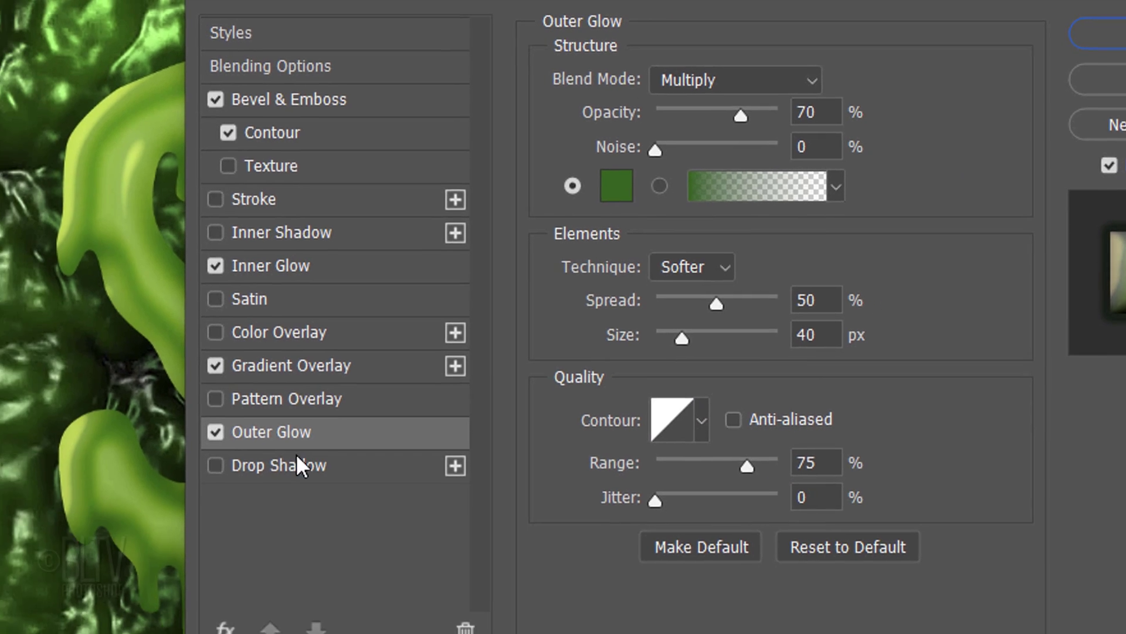
Add a Multiply Drop Shadow in color 294400 at 75% opacity, 90° angle, 75 px distance and 30 px size, and apply the layer style
{"action": "left_click", "coordinate": [105, 561]}
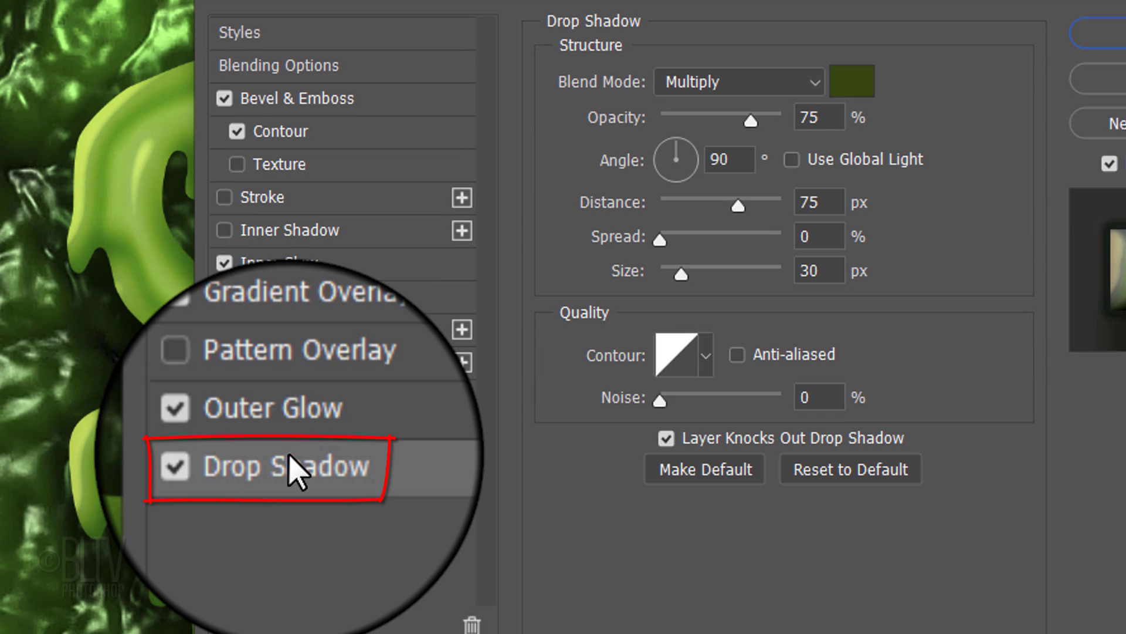
{"action": "left_click", "coordinate": [853, 83]}
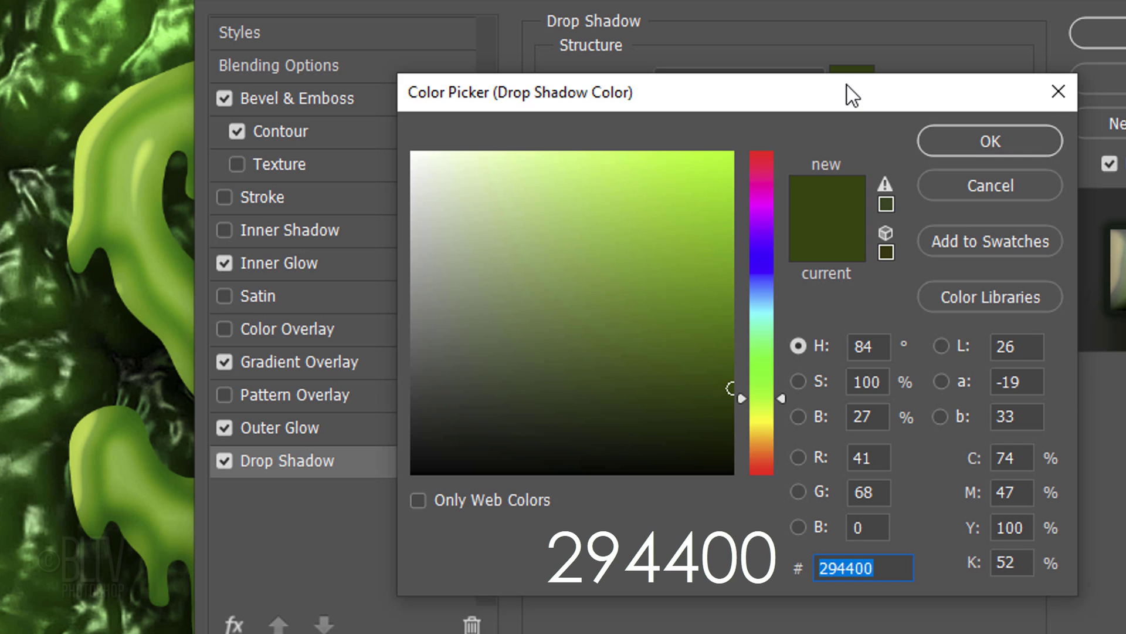
{"action": "left_click", "coordinate": [986, 142]}
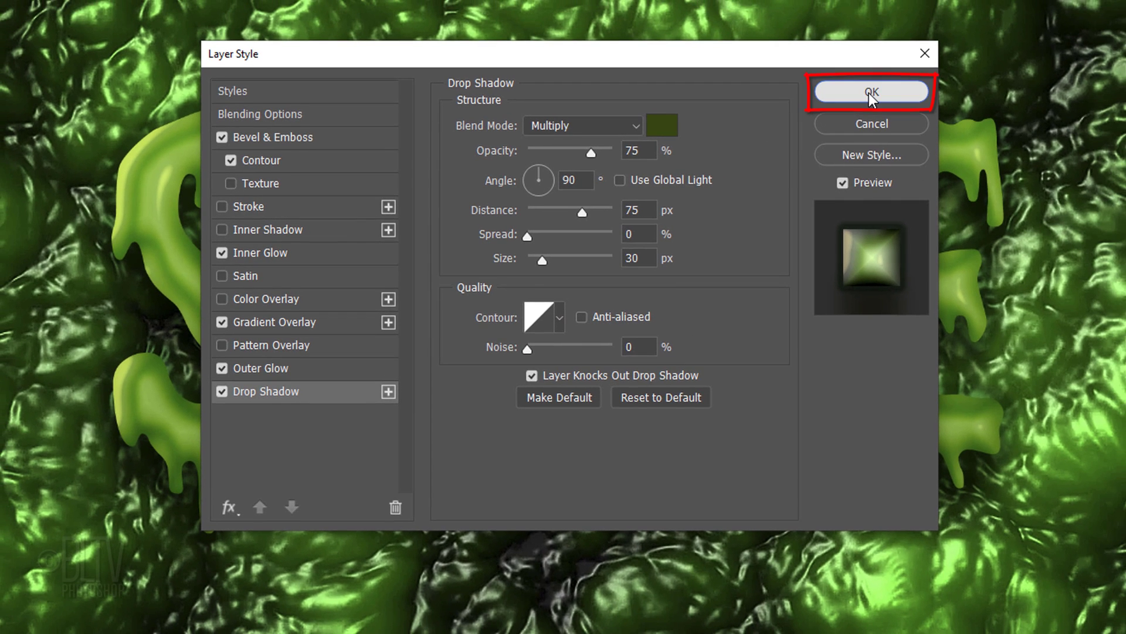
{"action": "left_click", "coordinate": [870, 93]}
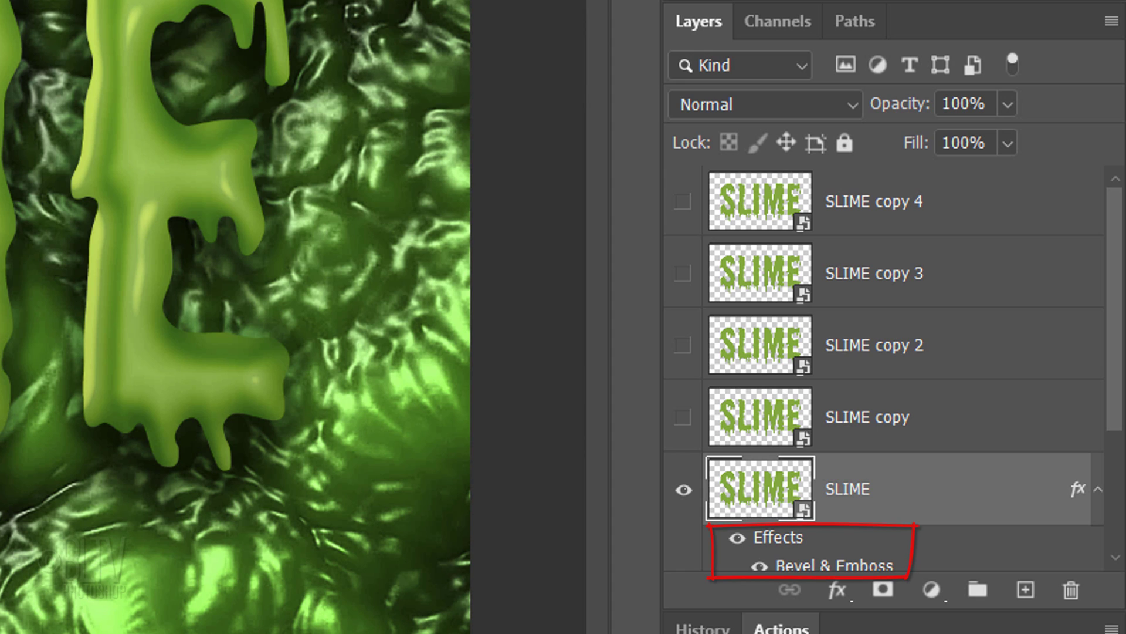
Duplicate the styled SLIME layer and hide the Outer Glow and Drop Shadow effects on the duplicate
{"action": "left_click", "coordinate": [1098, 493]}
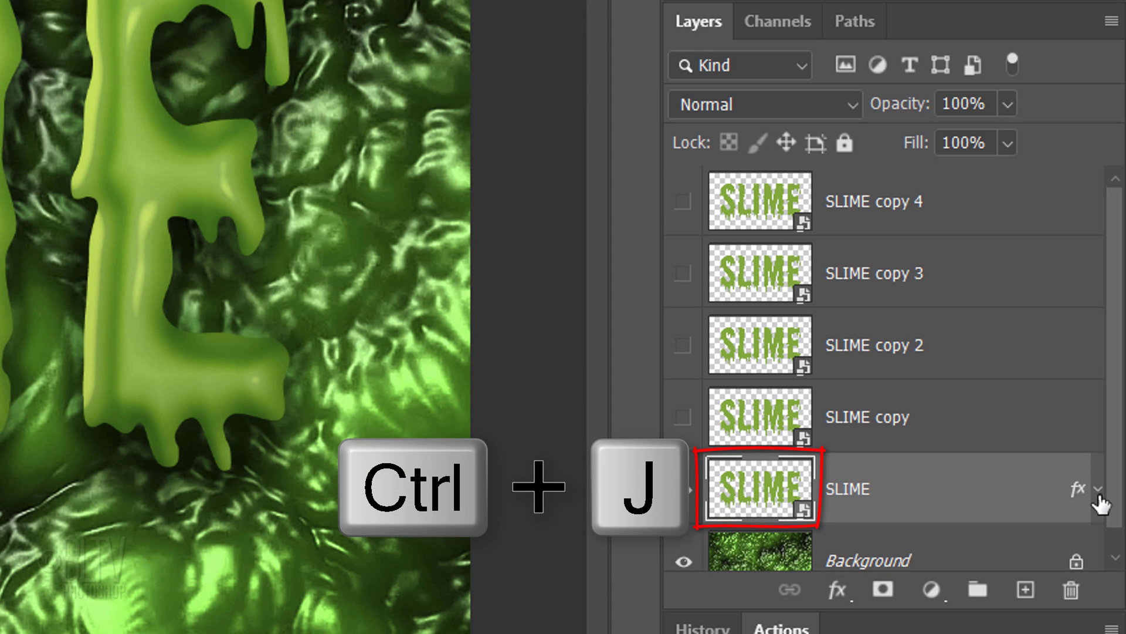
{"action": "key", "text": "ctrl+j"}
{"action": "left_click", "coordinate": [1098, 492]}
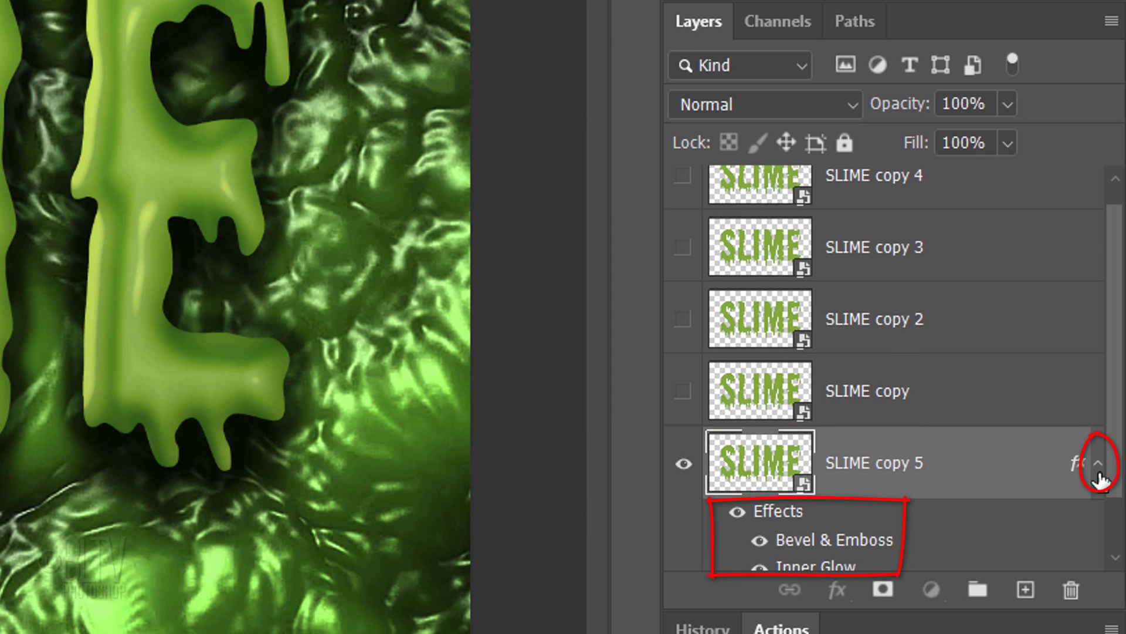
{"action": "scroll", "coordinate": [1097, 483], "scroll_direction": "down", "scroll_amount": 5}
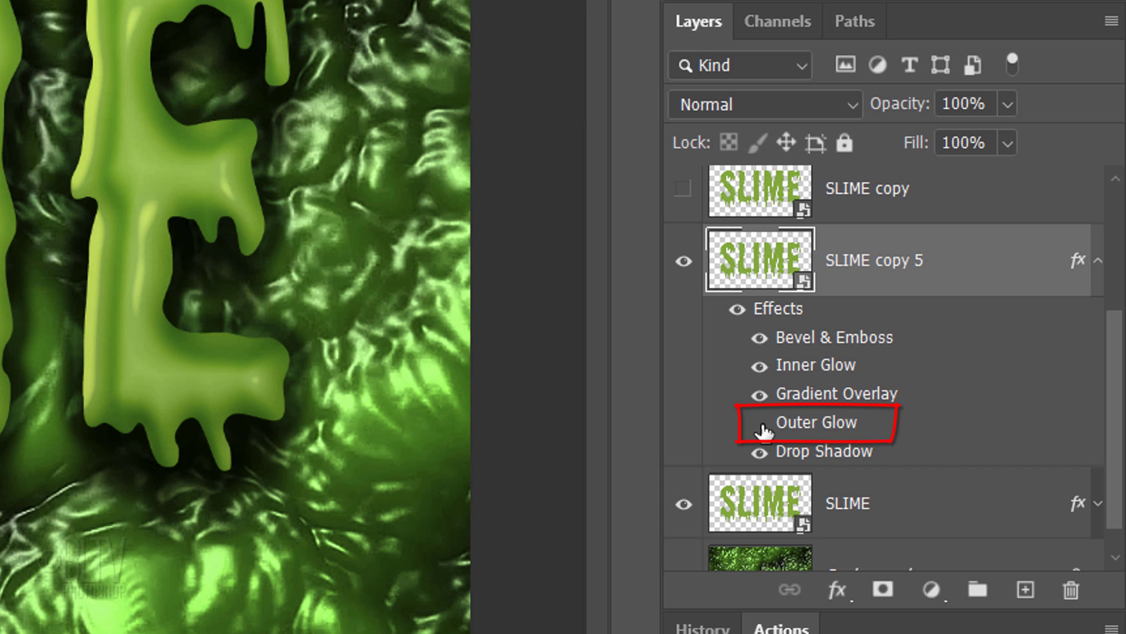
{"action": "left_click", "coordinate": [761, 423]}
{"action": "left_click", "coordinate": [760, 451]}
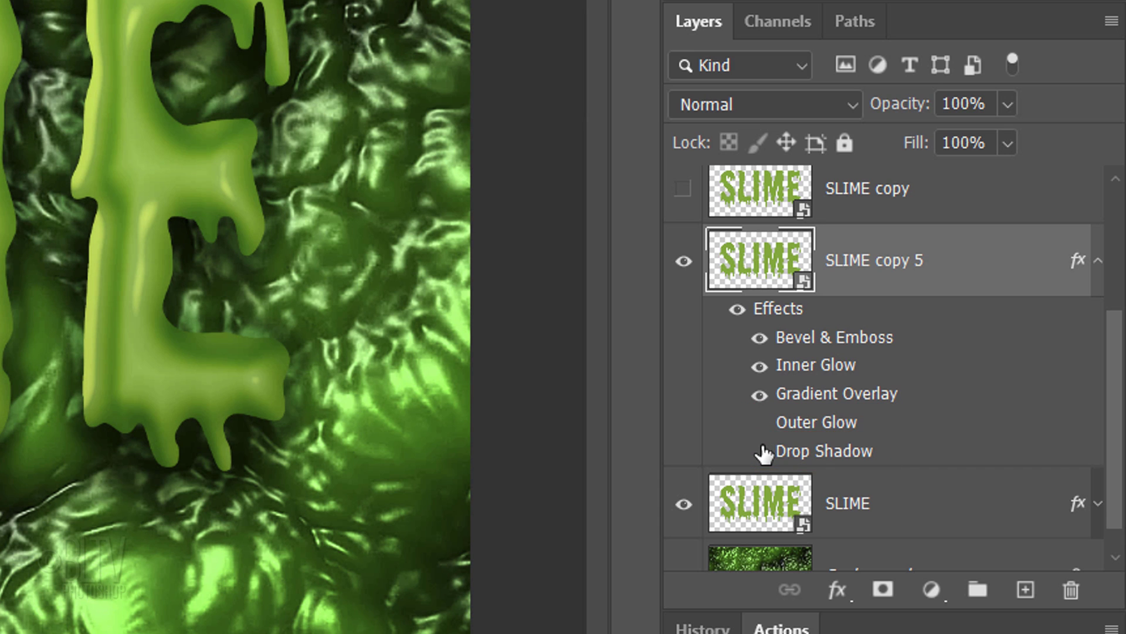
Convert SLIME copy 5 to a Smart Object and apply Plastic Wrap with highlight strength 20, detail 15 and smoothness 15
{"action": "left_click", "coordinate": [1110, 21]}
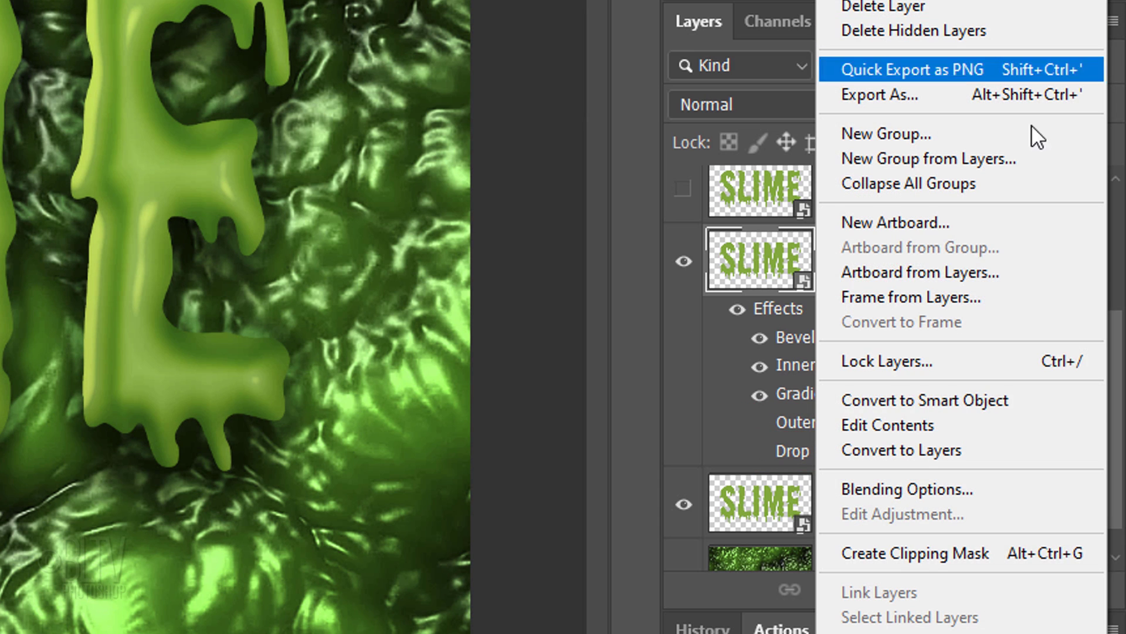
{"action": "left_click", "coordinate": [907, 408]}
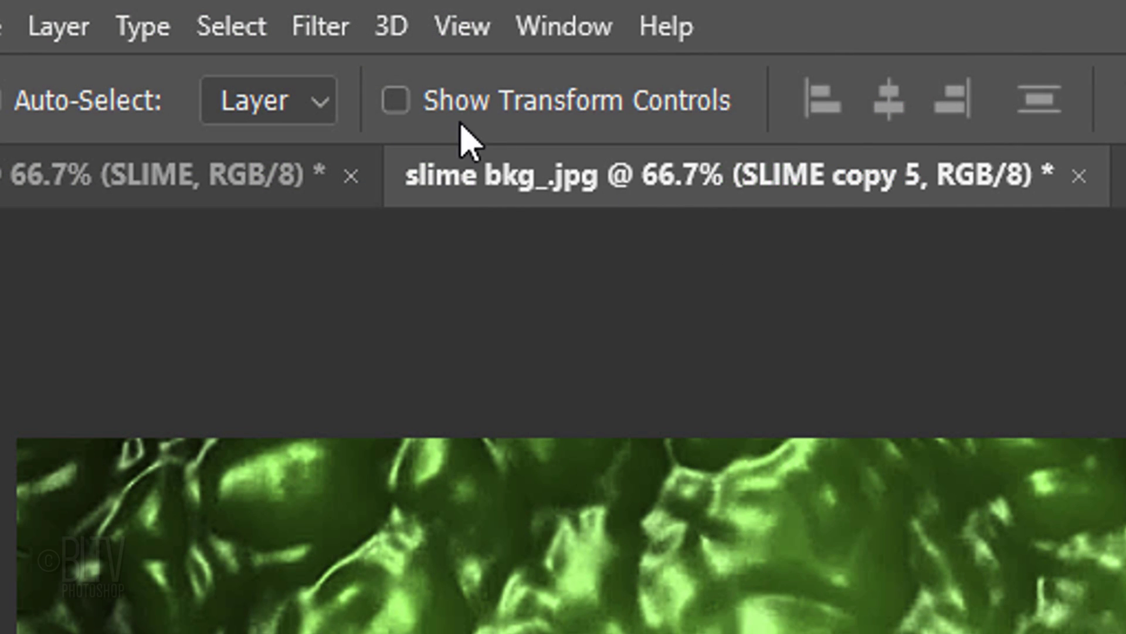
{"action": "left_click", "coordinate": [329, 26]}
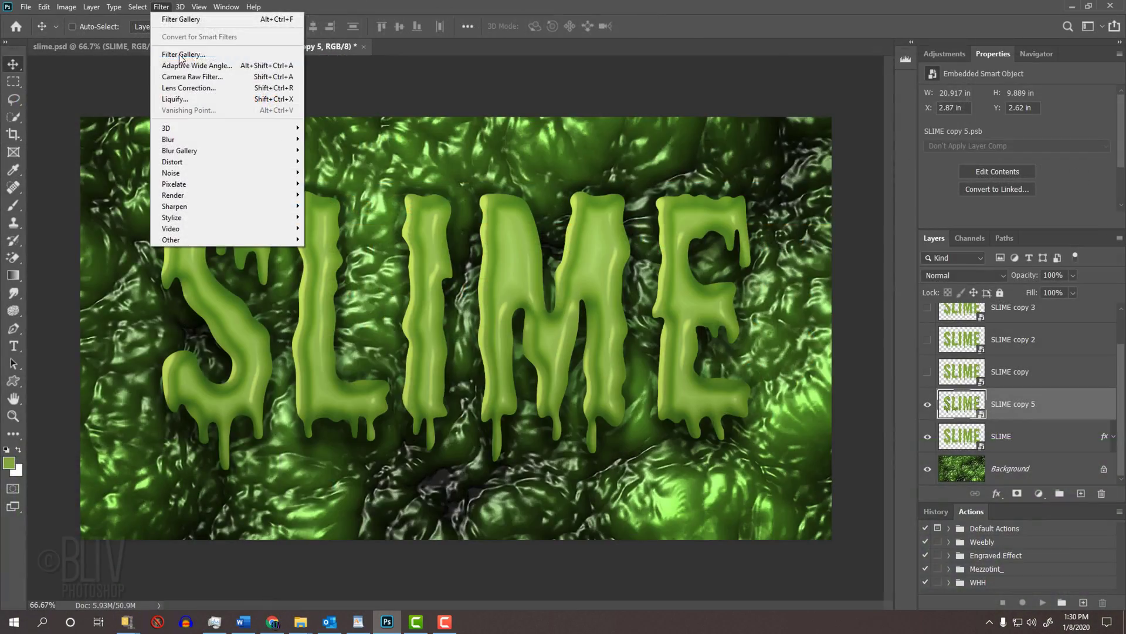
{"action": "left_click", "coordinate": [391, 207]}
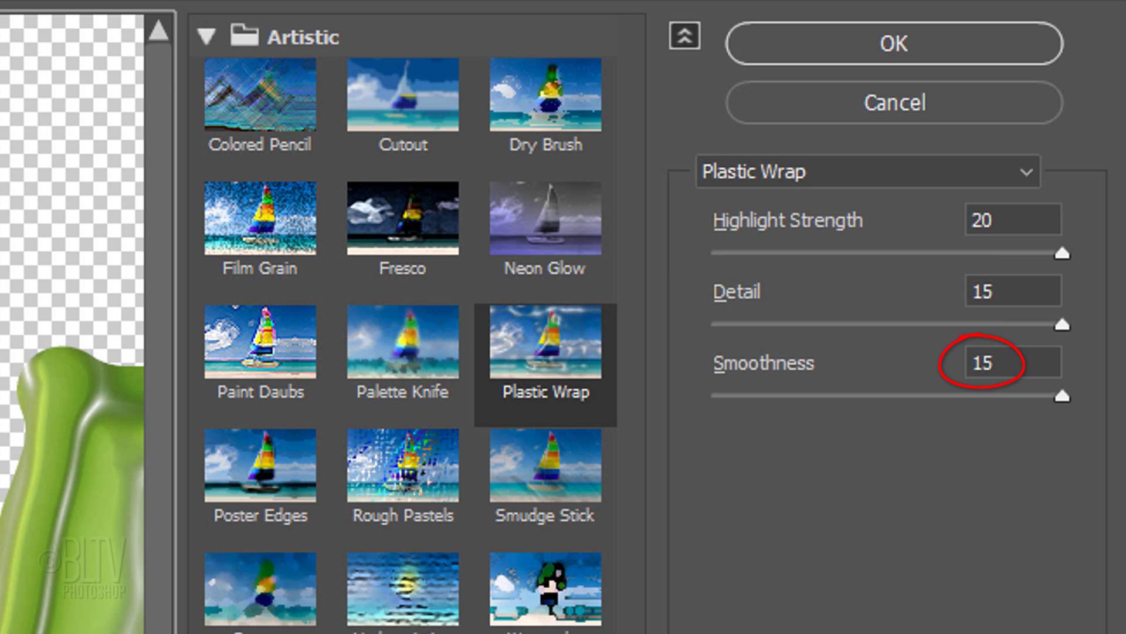
{"action": "left_click", "coordinate": [868, 33]}
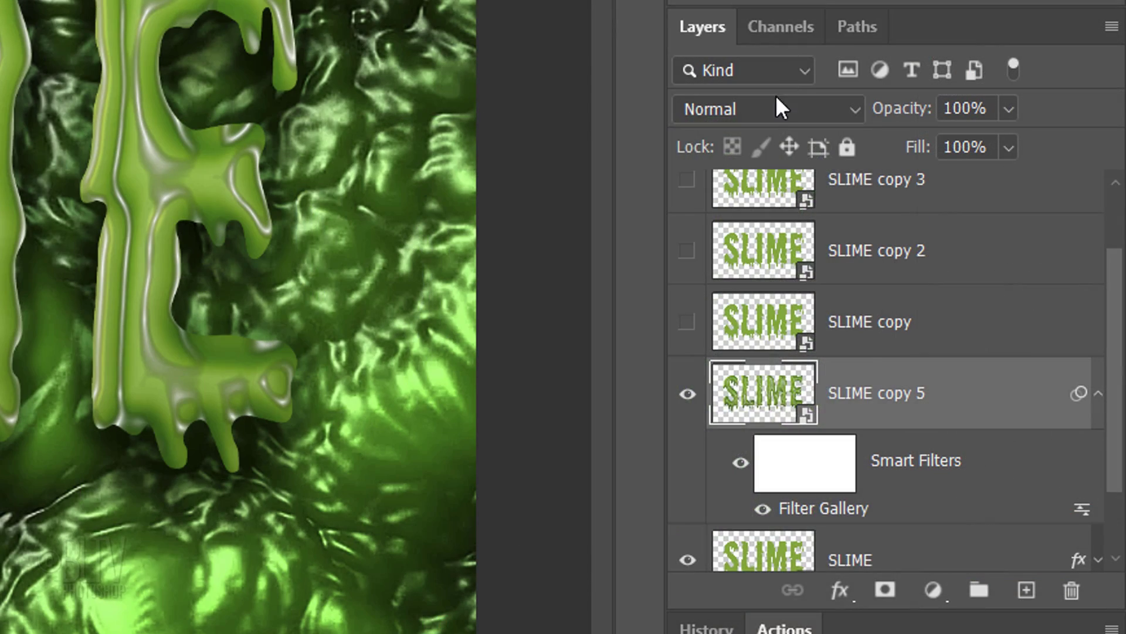
Change the blend mode of SLIME copy 5 and apply a Gaussian Blur with a 2-pixel radius
{"action": "left_click", "coordinate": [962, 274]}
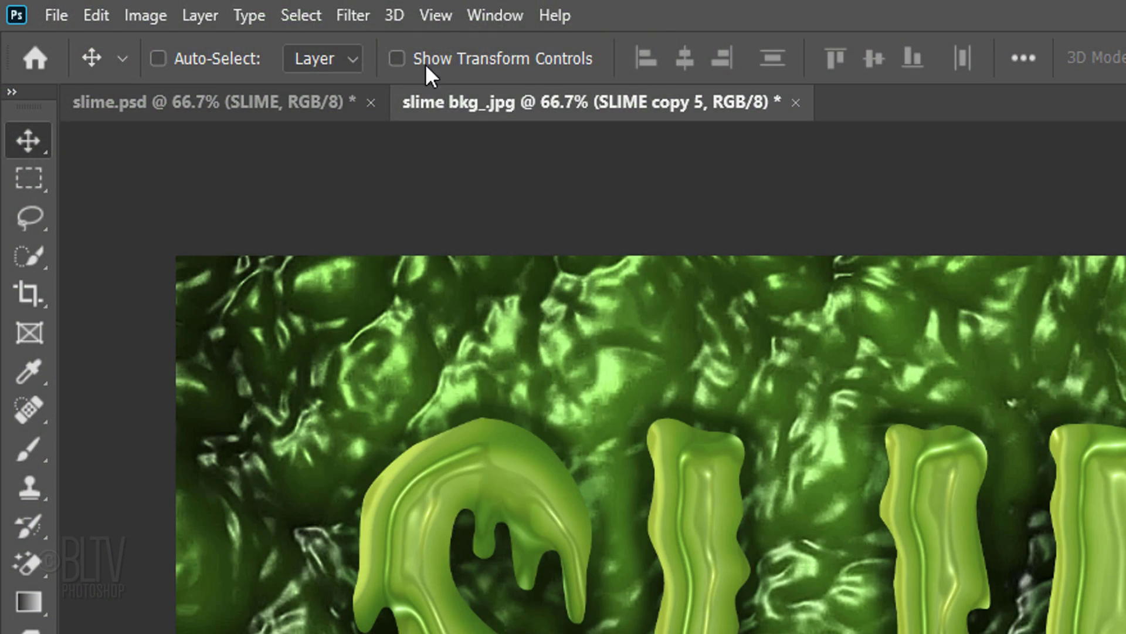
{"action": "left_click", "coordinate": [350, 15]}
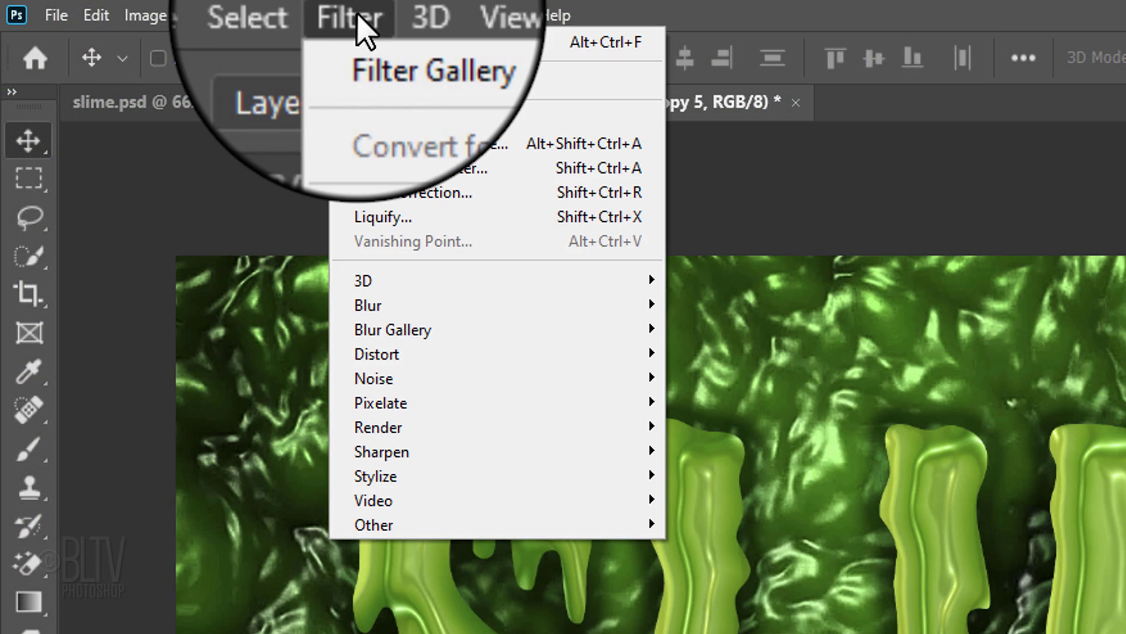
{"action": "mouse_move", "coordinate": [368, 305]}
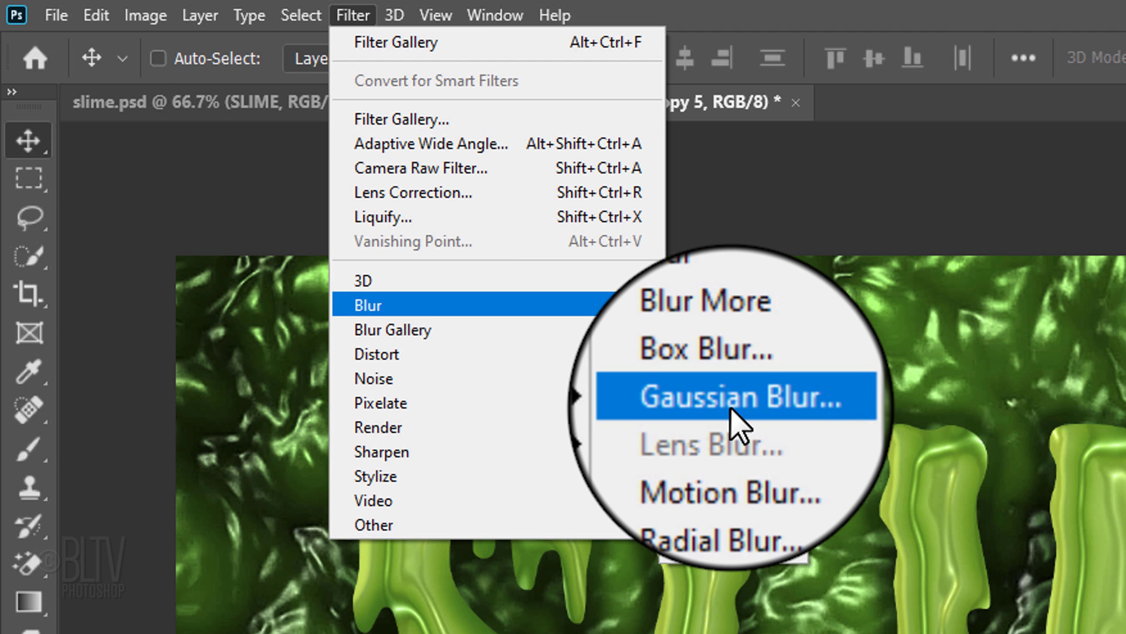
{"action": "left_click", "coordinate": [734, 410]}
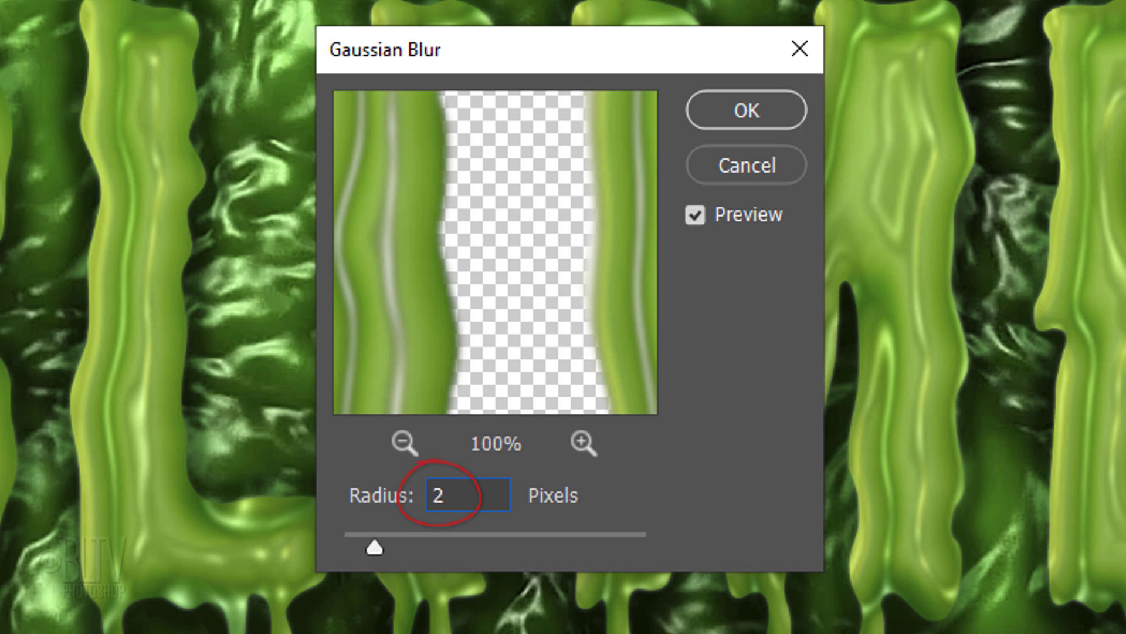
{"action": "left_click", "coordinate": [740, 118]}
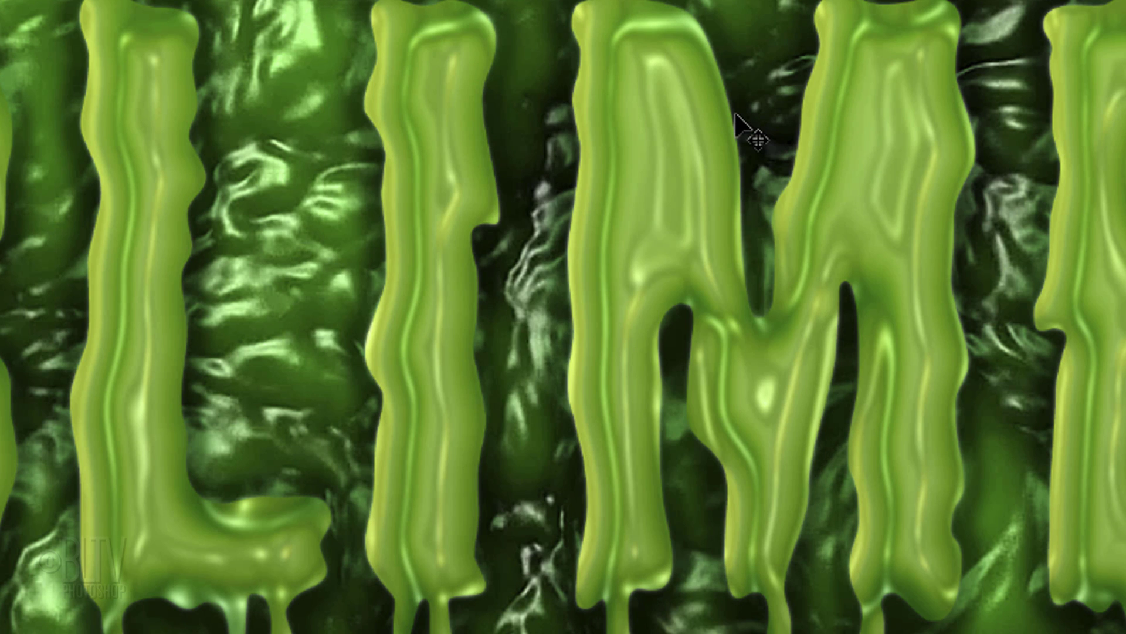
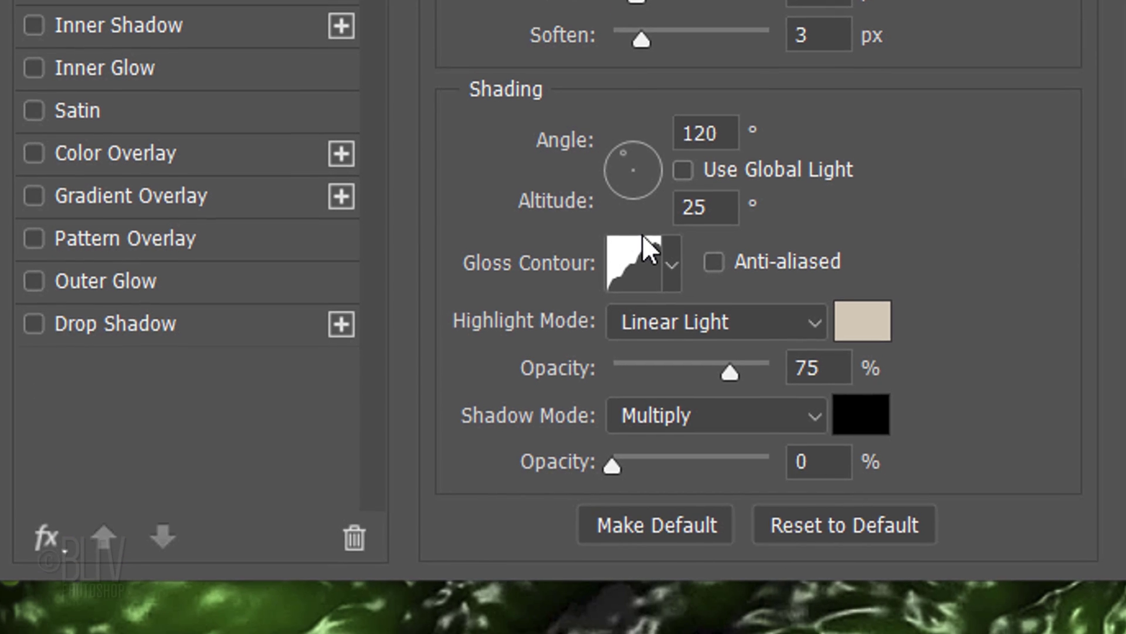
Set the gloss contour of the Bevel & Emboss shading to Rounded Steps
{"action": "left_click", "coordinate": [672, 264]}
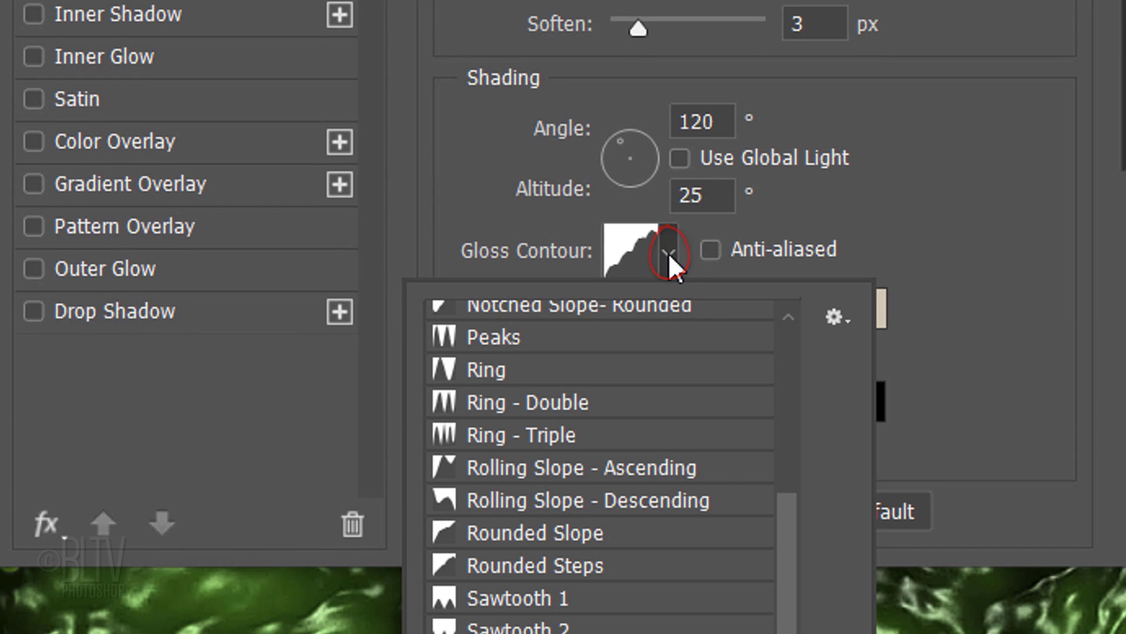
{"action": "scroll", "coordinate": [784, 361], "scroll_direction": "up", "scroll_amount": 4}
{"action": "left_click_drag", "start_coordinate": [784, 361], "coordinate": [766, 545]}
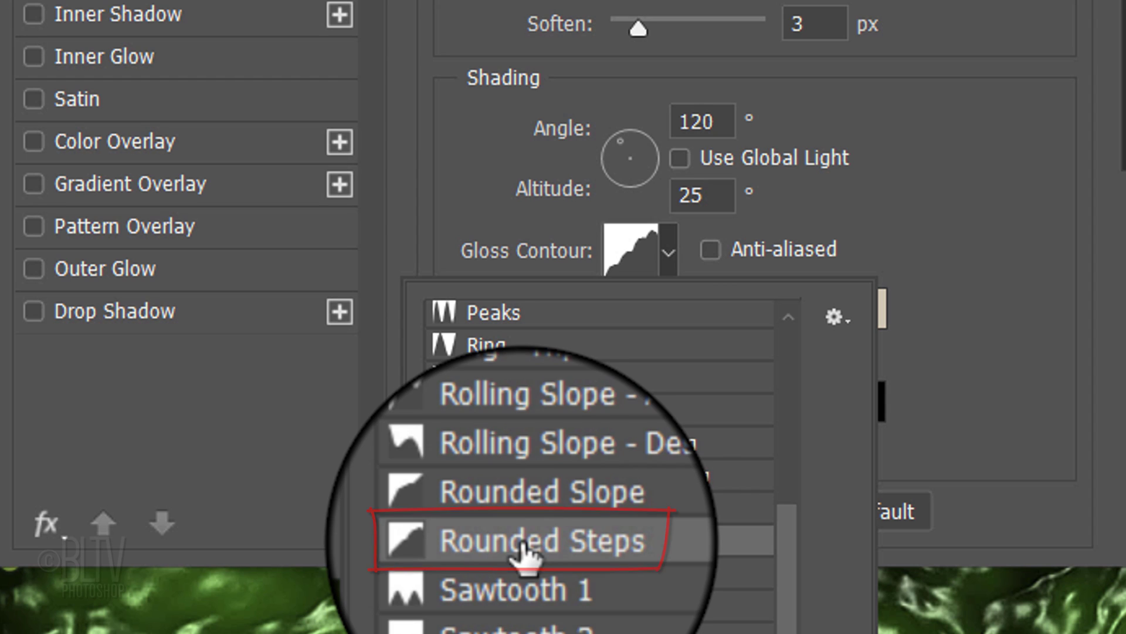
{"action": "left_click", "coordinate": [945, 281]}
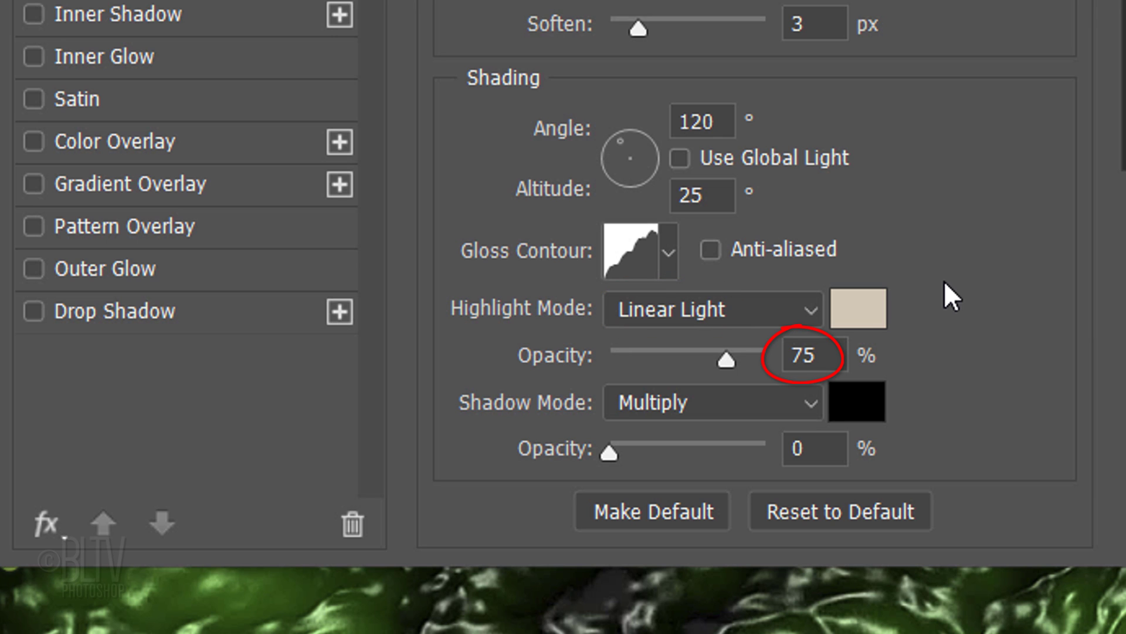
Set the bevel's Linear Light highlight color to d7c8b4 at 75% opacity and enable the bevel's Contour with a 50% range
{"action": "left_click", "coordinate": [857, 311]}
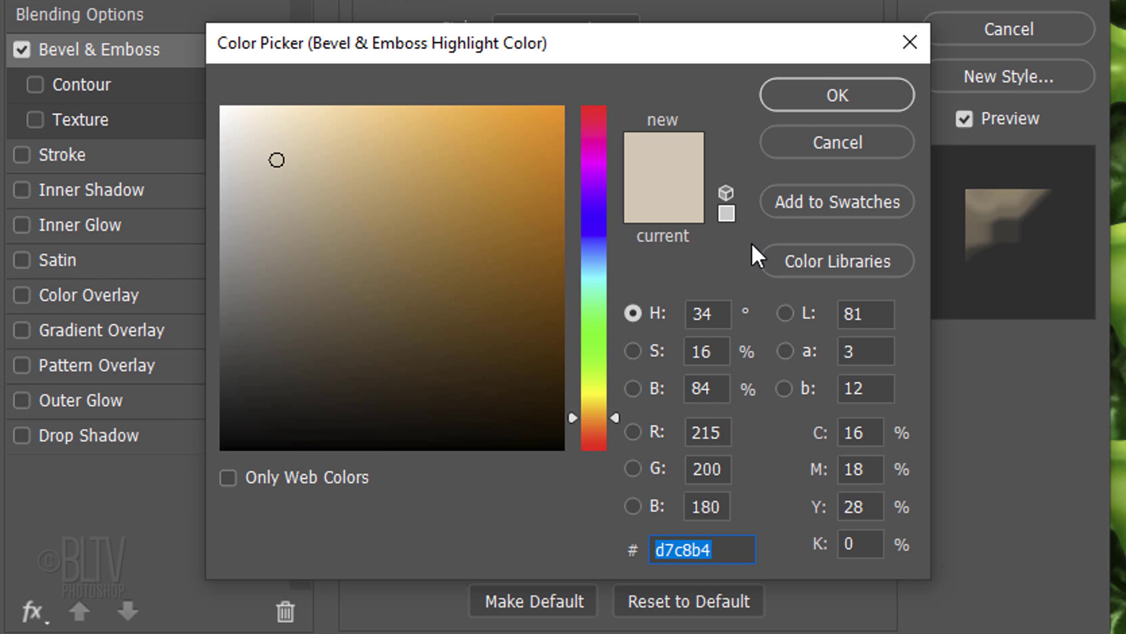
{"action": "left_click", "coordinate": [811, 98]}
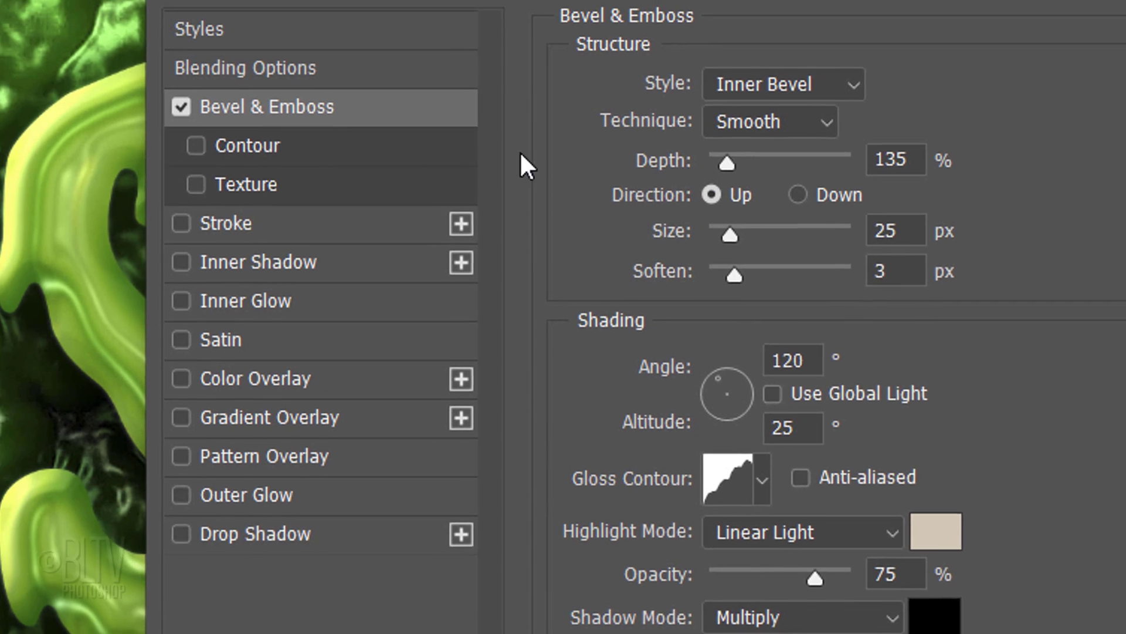
{"action": "left_click", "coordinate": [88, 84]}
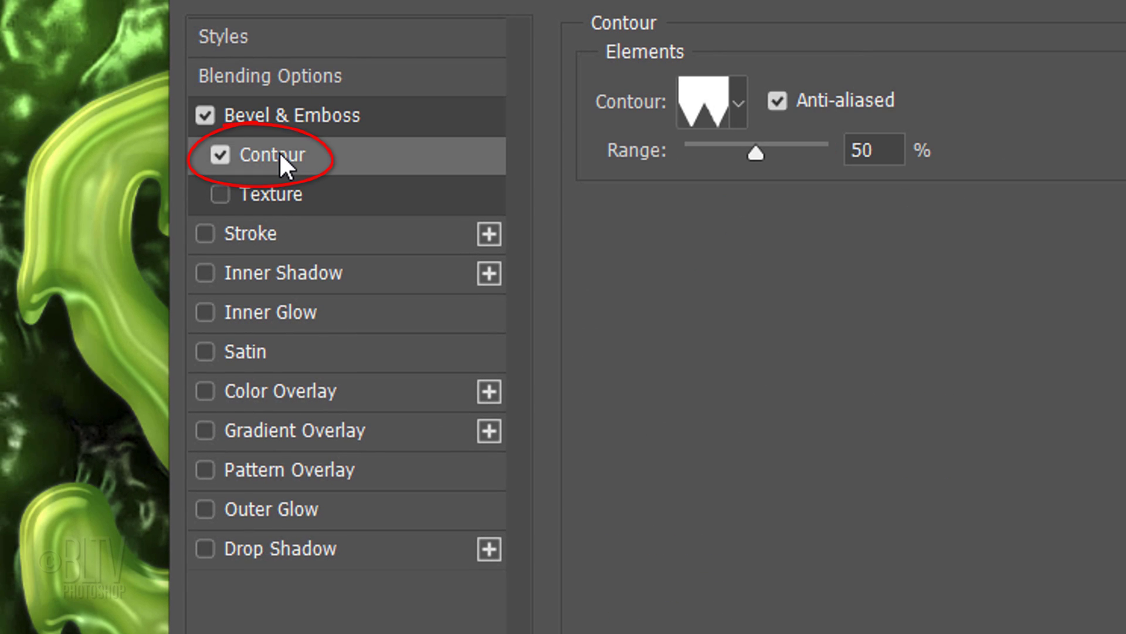
Set the bevel's contour to Sawtooth 2 and add a black Color Burn Inner Glow at 20% opacity and 20 px size
{"action": "left_click", "coordinate": [738, 101]}
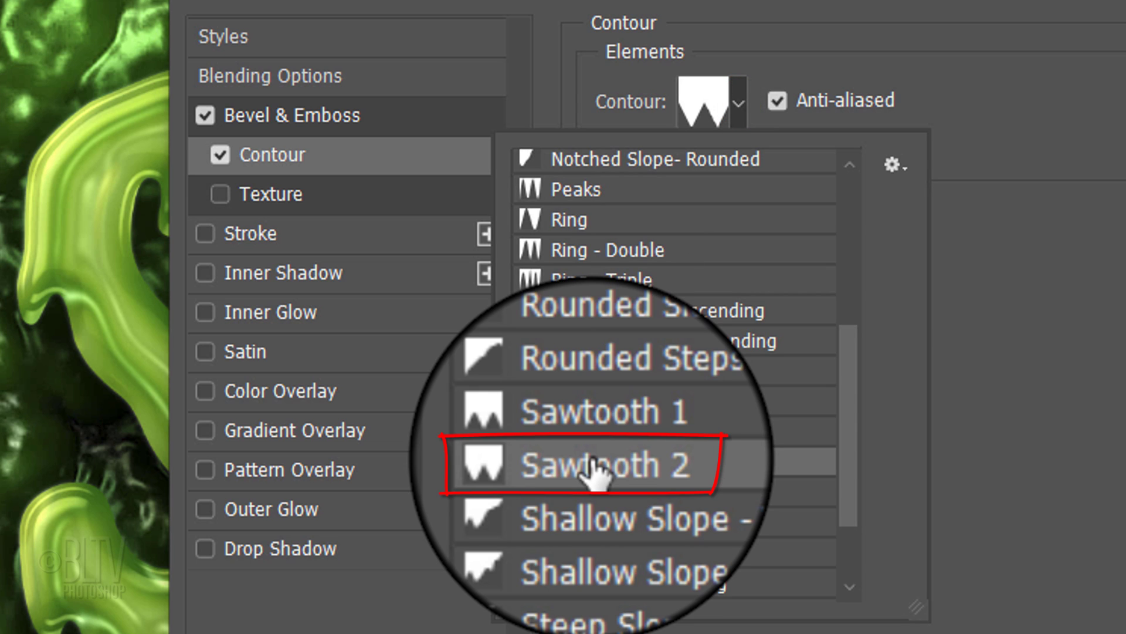
{"action": "left_click", "coordinate": [1003, 270]}
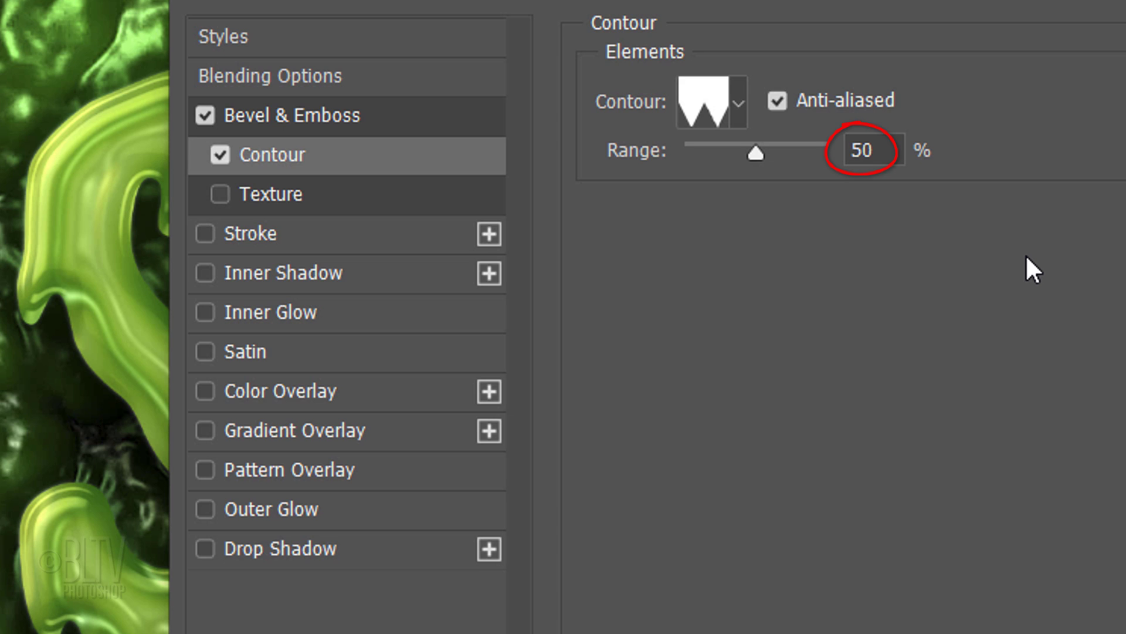
{"action": "left_click", "coordinate": [279, 302]}
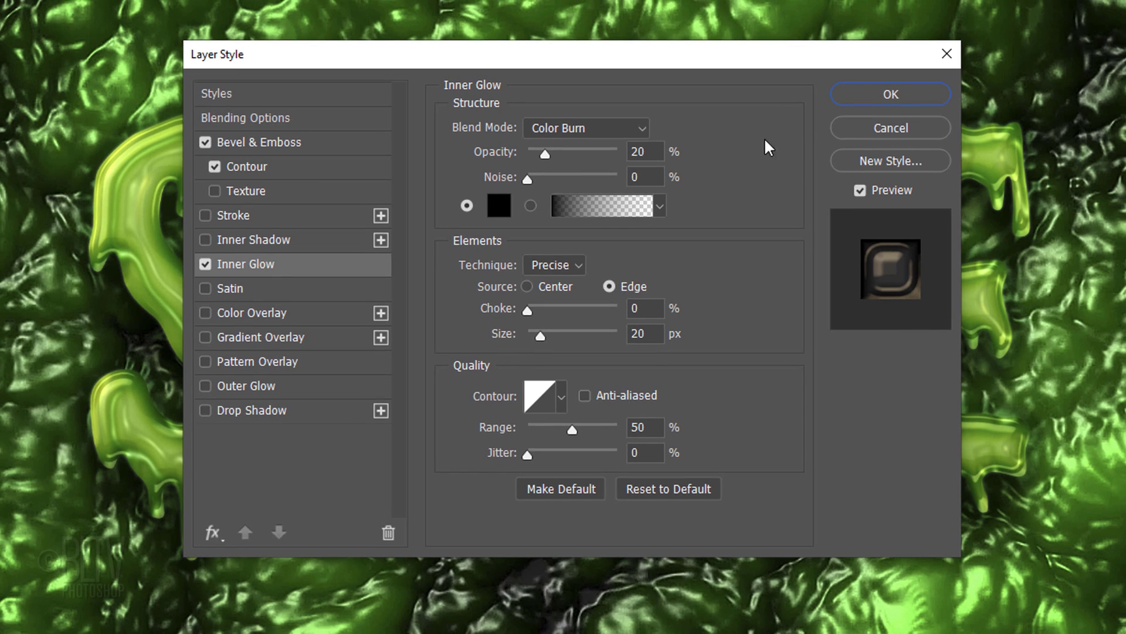
{"action": "left_click", "coordinate": [889, 94]}
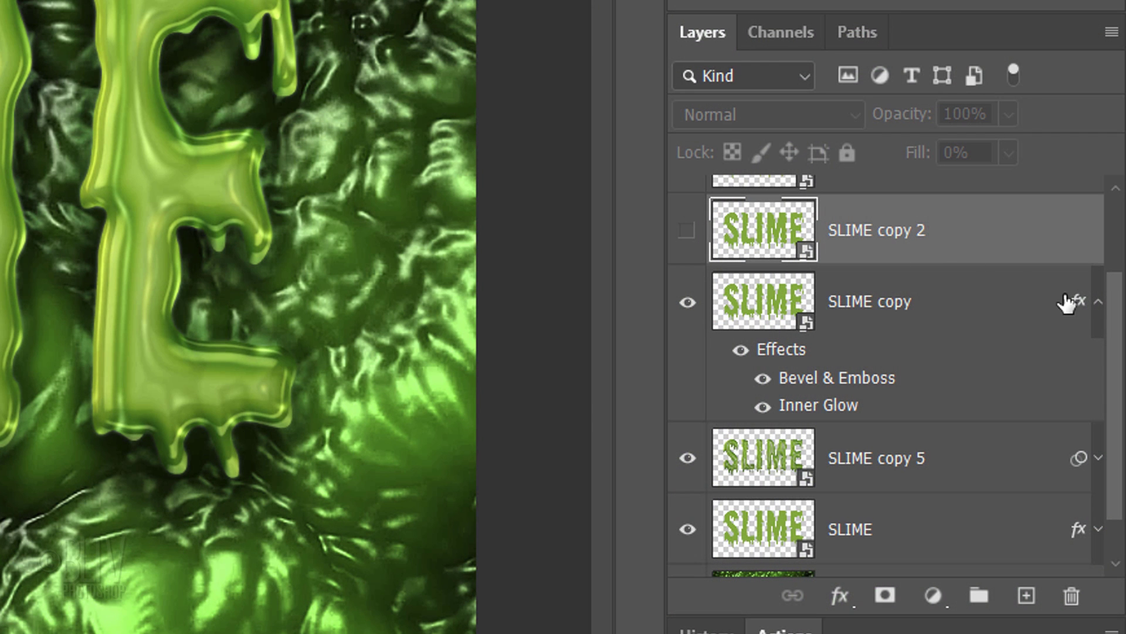
Show SLIME copy 2 and add an Inner Bevel with 40 px size, 2 px soften, 60° altitude and Cone - Inverted gloss contour
{"action": "left_click", "coordinate": [1097, 303]}
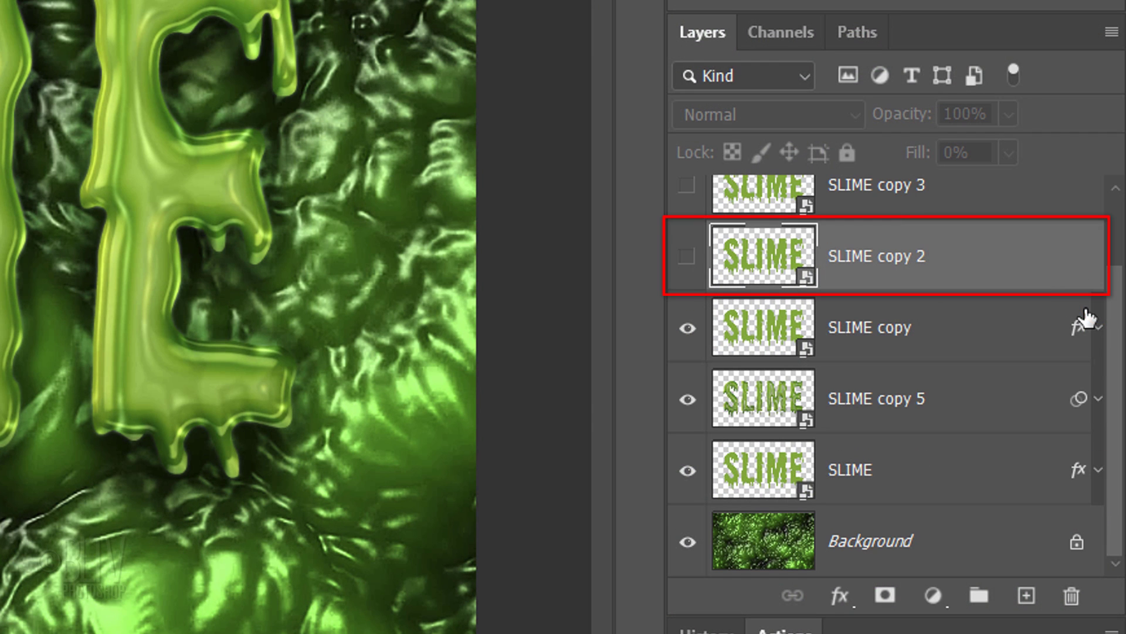
{"action": "left_click", "coordinate": [686, 256]}
{"action": "double_click", "coordinate": [988, 259]}
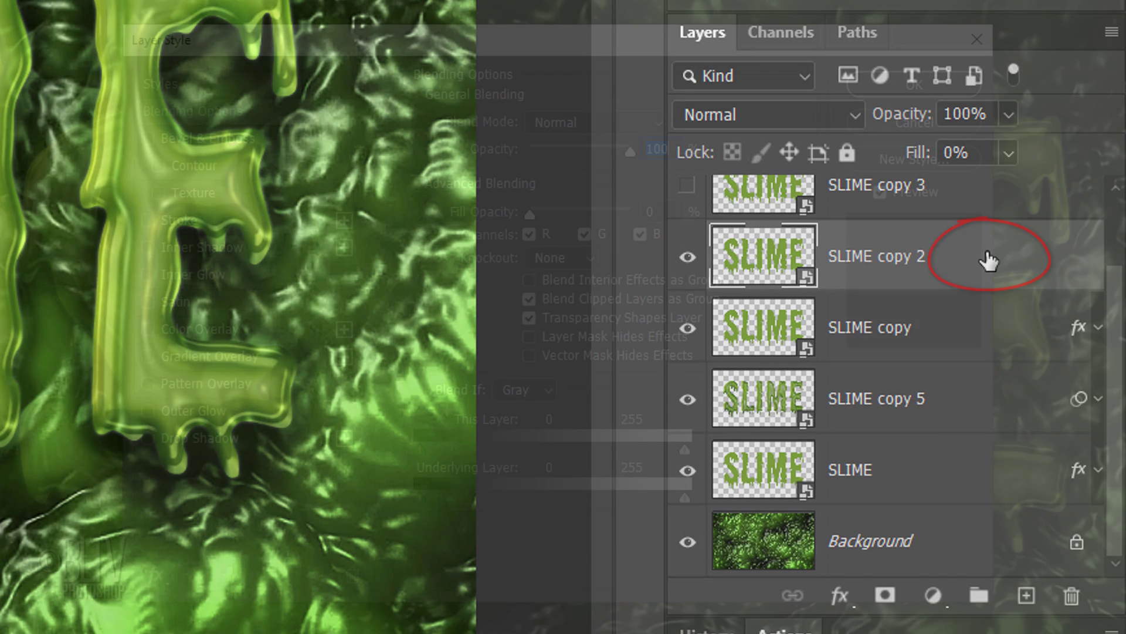
{"action": "left_click", "coordinate": [222, 140]}
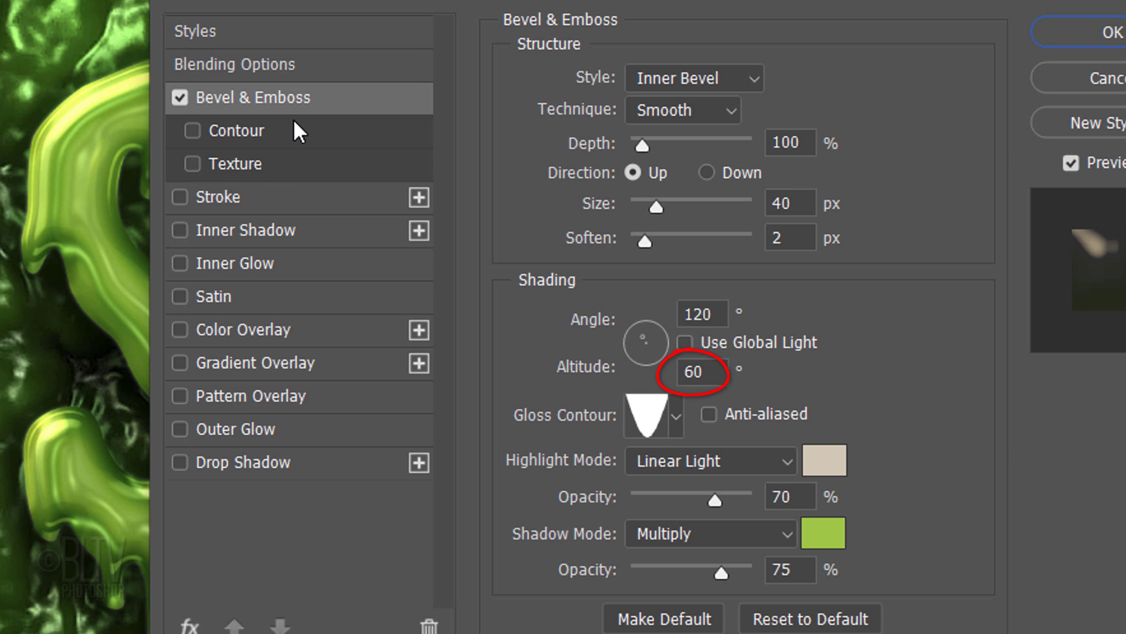
{"action": "left_click", "coordinate": [676, 415]}
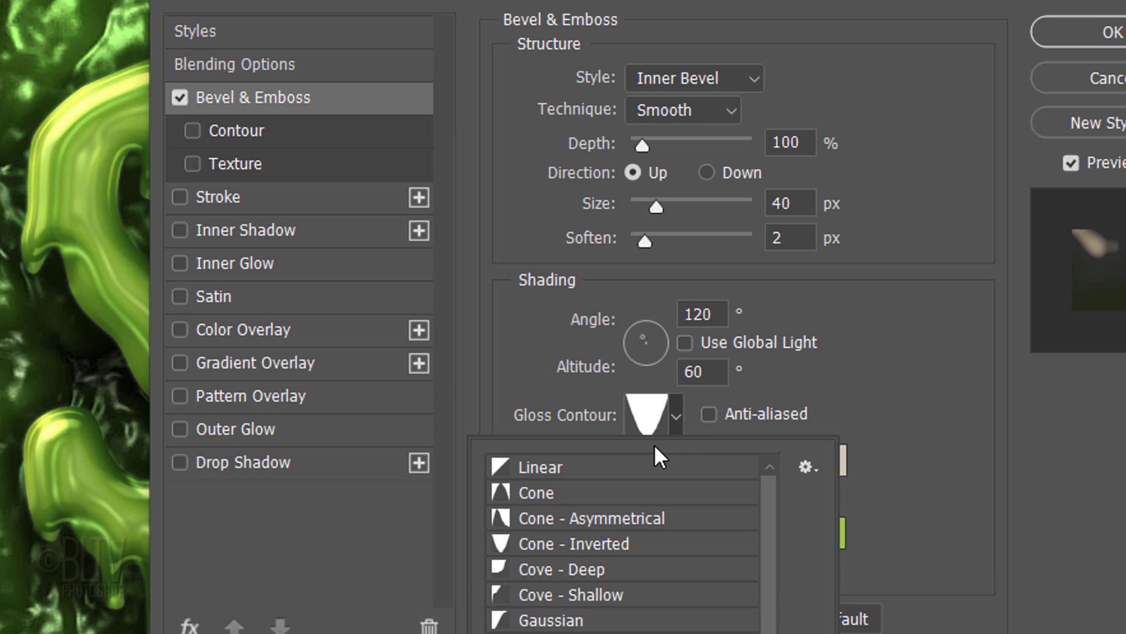
{"action": "left_click", "coordinate": [594, 540]}
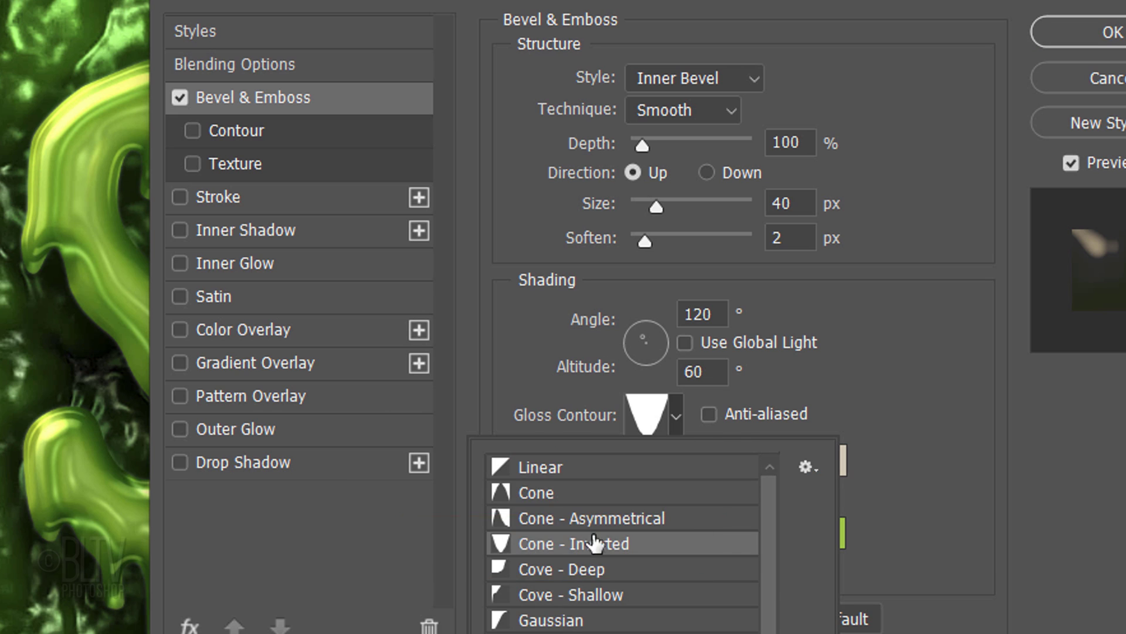
{"action": "left_click", "coordinate": [933, 458]}
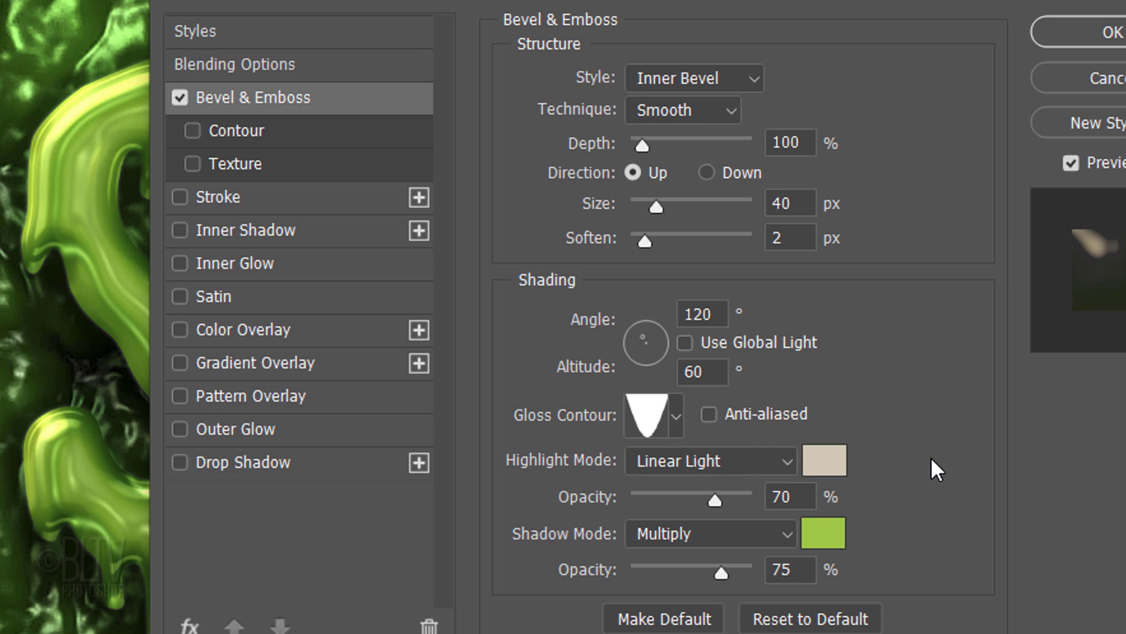
Set the bevel's Linear Light highlight to d7c8b4 at 70% opacity and its Multiply shadow to 95c333 at 75%
{"action": "left_click", "coordinate": [826, 464]}
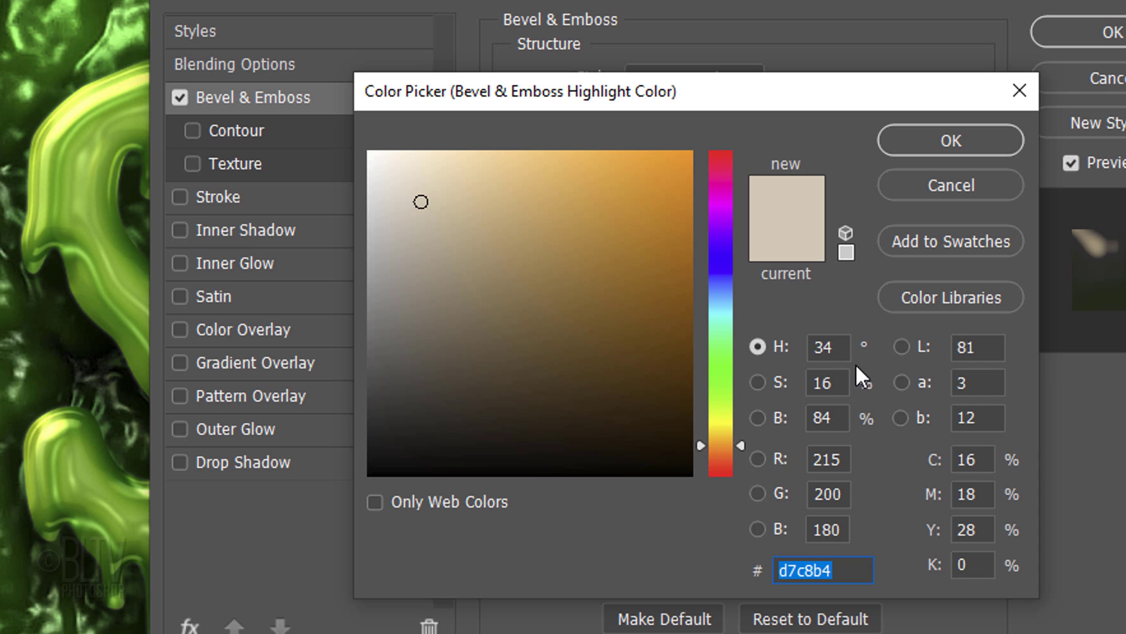
{"action": "left_click", "coordinate": [932, 140]}
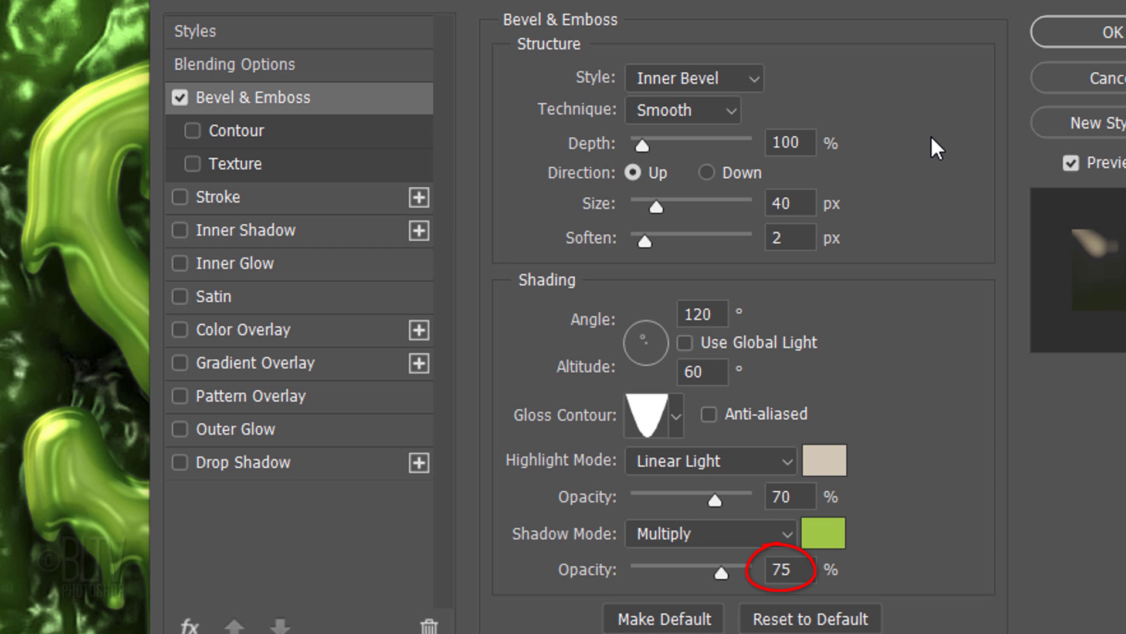
{"action": "left_click", "coordinate": [823, 532]}
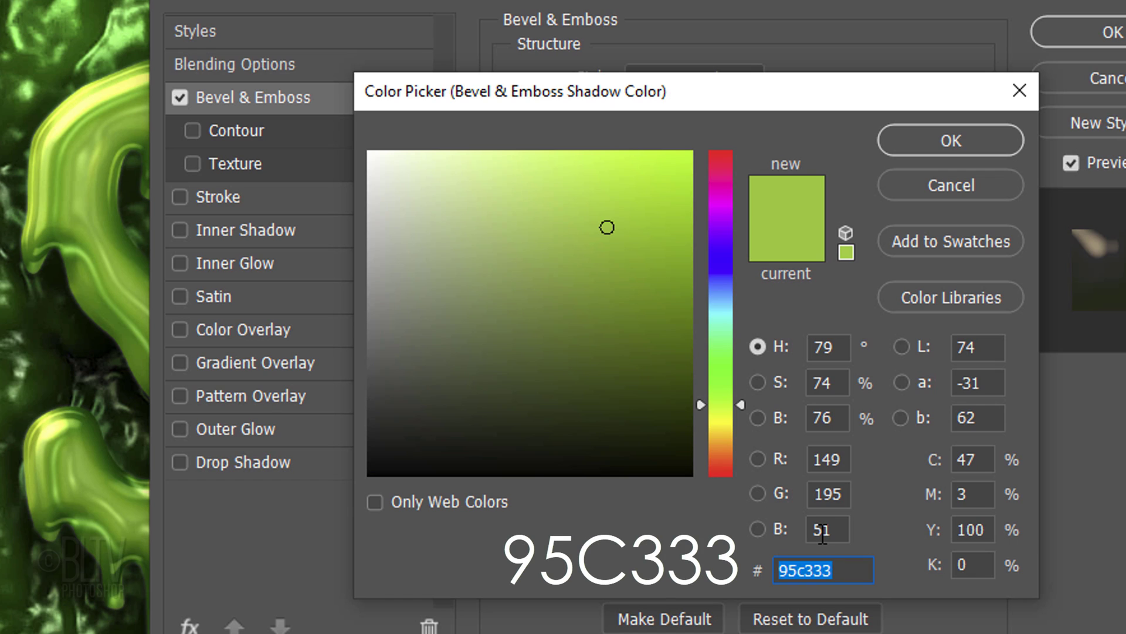
{"action": "left_click", "coordinate": [939, 135]}
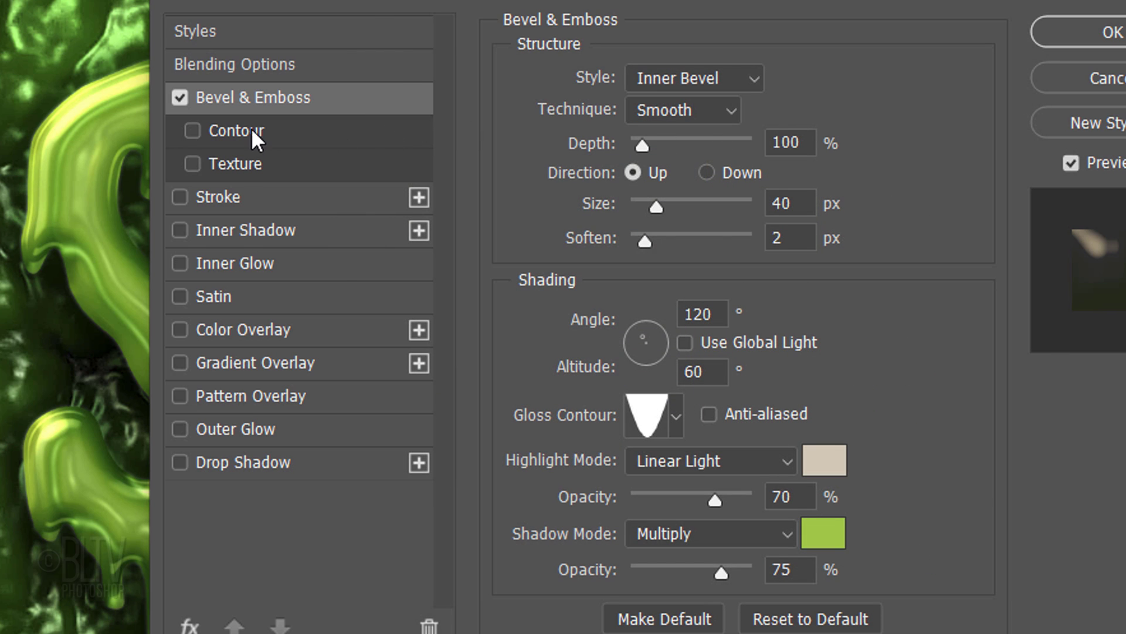
Enable the bevel's Contour on SLIME copy 2 using the anti-aliased Cone - Inverted shape with a 100% range
{"action": "left_click", "coordinate": [252, 129]}
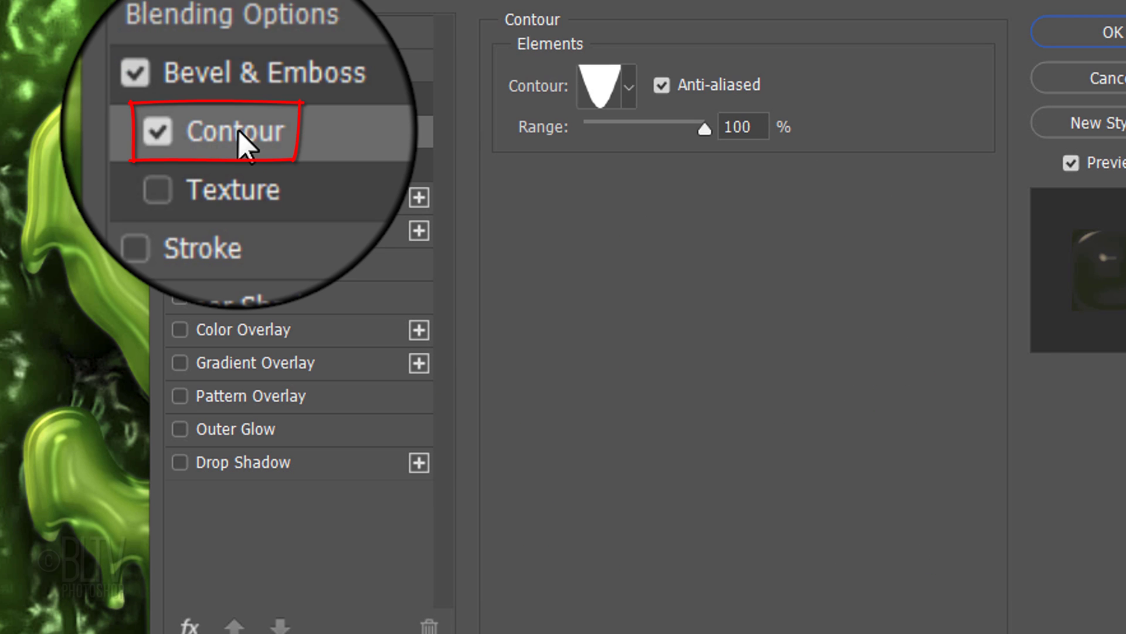
{"action": "left_click", "coordinate": [627, 88]}
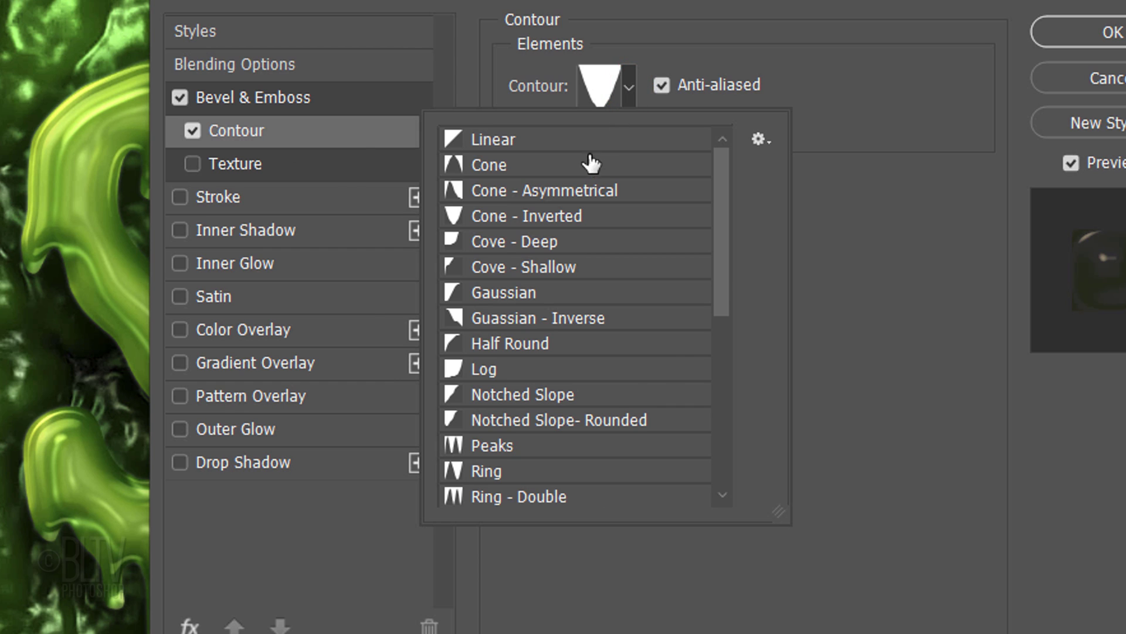
{"action": "left_click", "coordinate": [546, 217]}
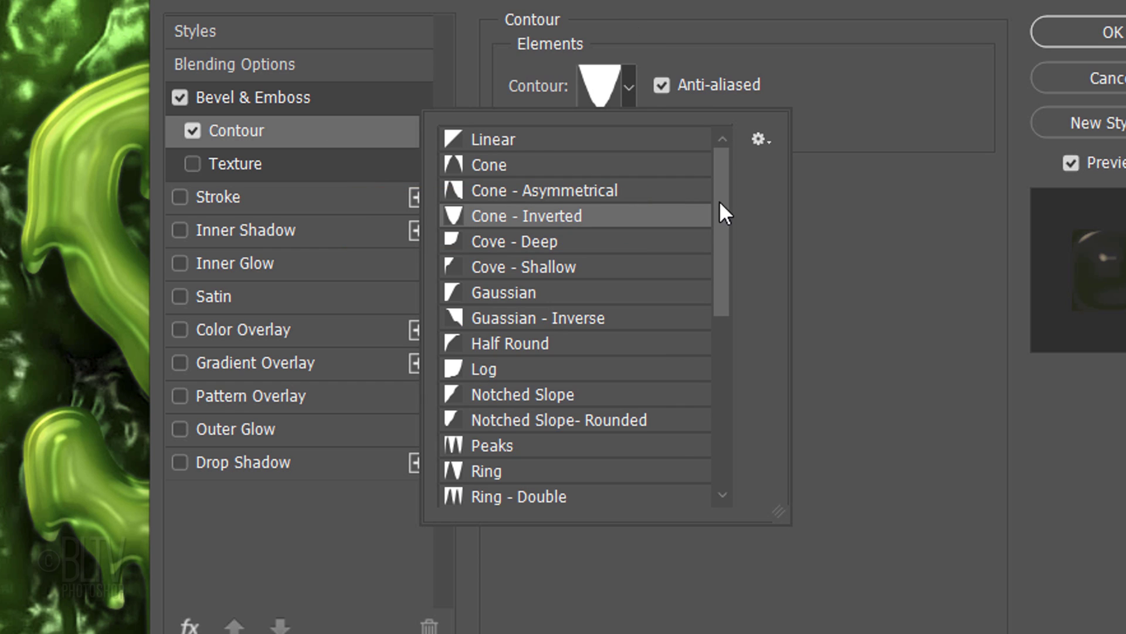
{"action": "left_click", "coordinate": [869, 199]}
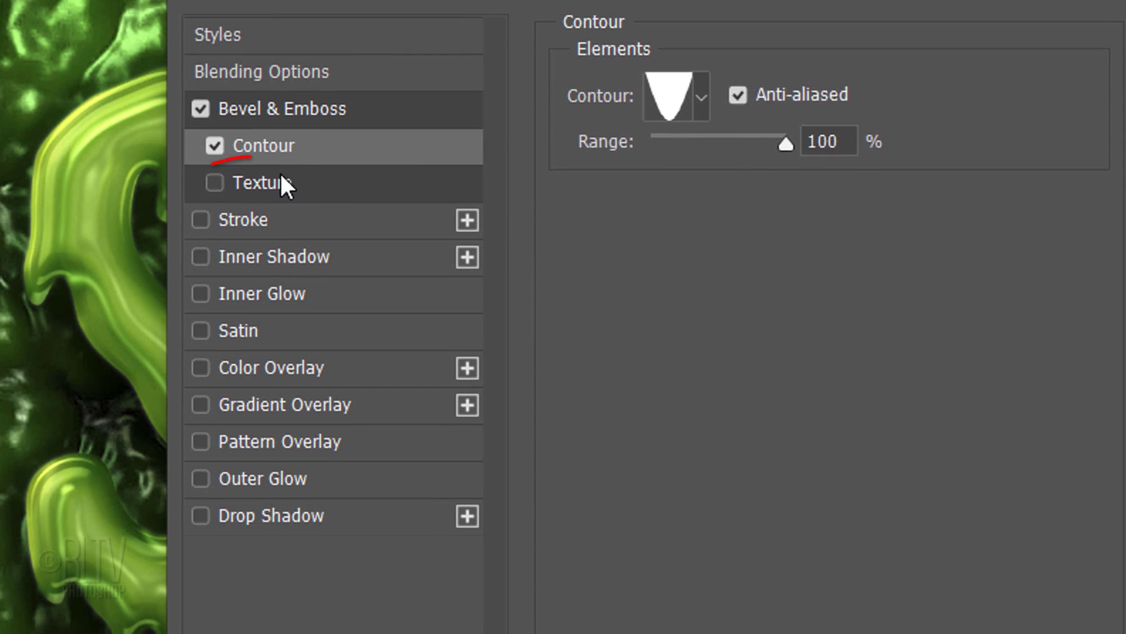
Enable a Gray Granite bevel texture at 700% scale and +70% depth, and add a black Color Burn Inner Glow at 20% opacity, 20 px
{"action": "left_click", "coordinate": [276, 181]}
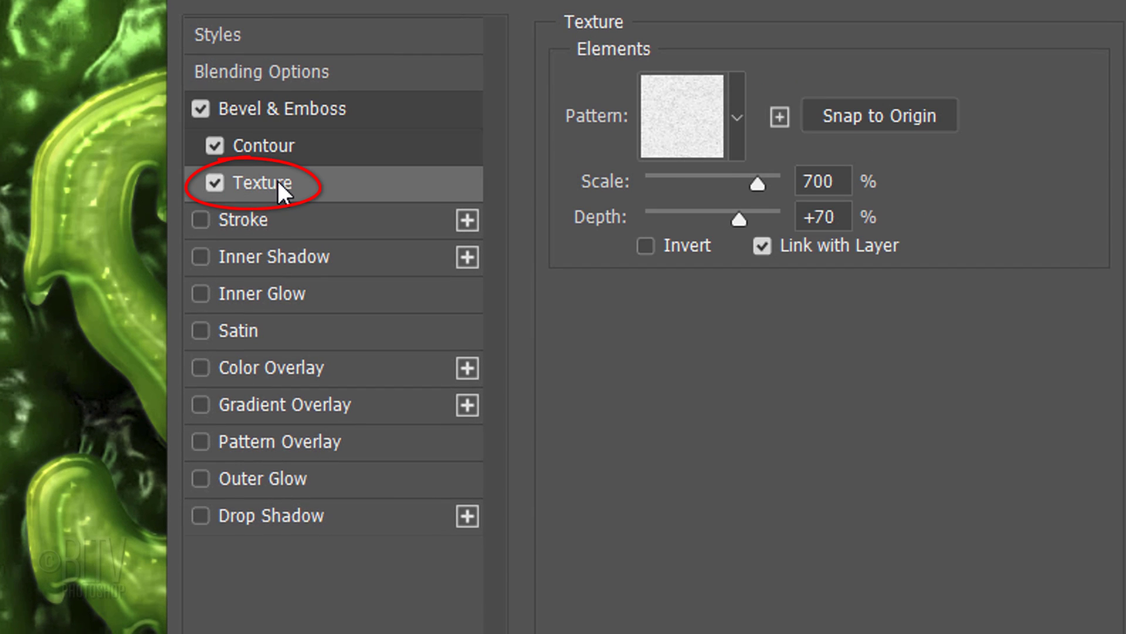
{"action": "left_click", "coordinate": [737, 119]}
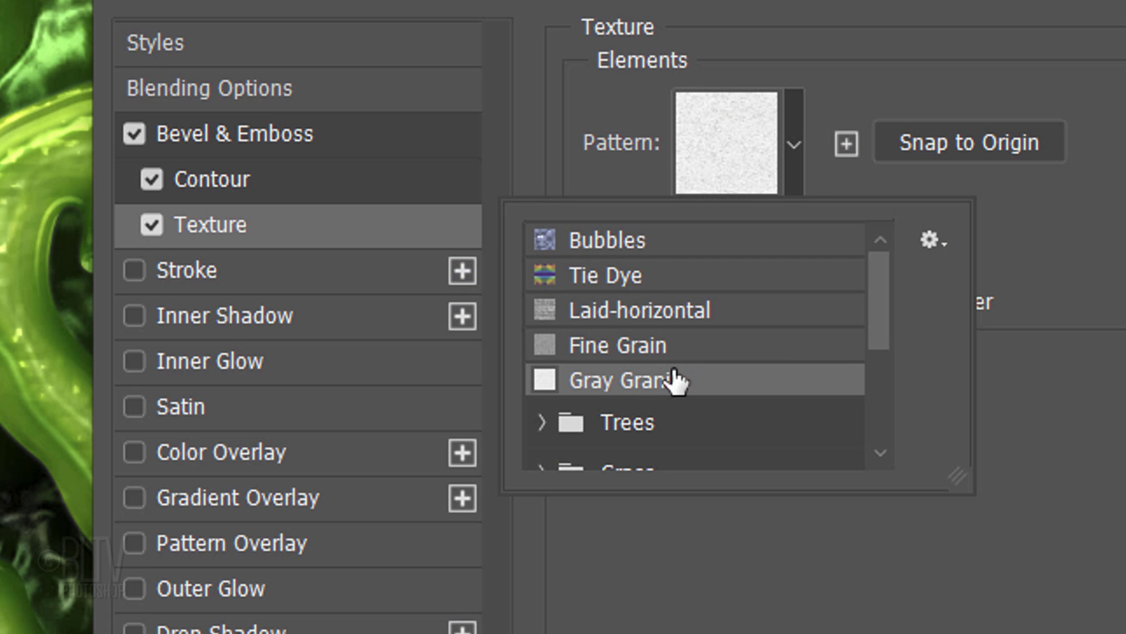
{"action": "left_click", "coordinate": [1072, 220]}
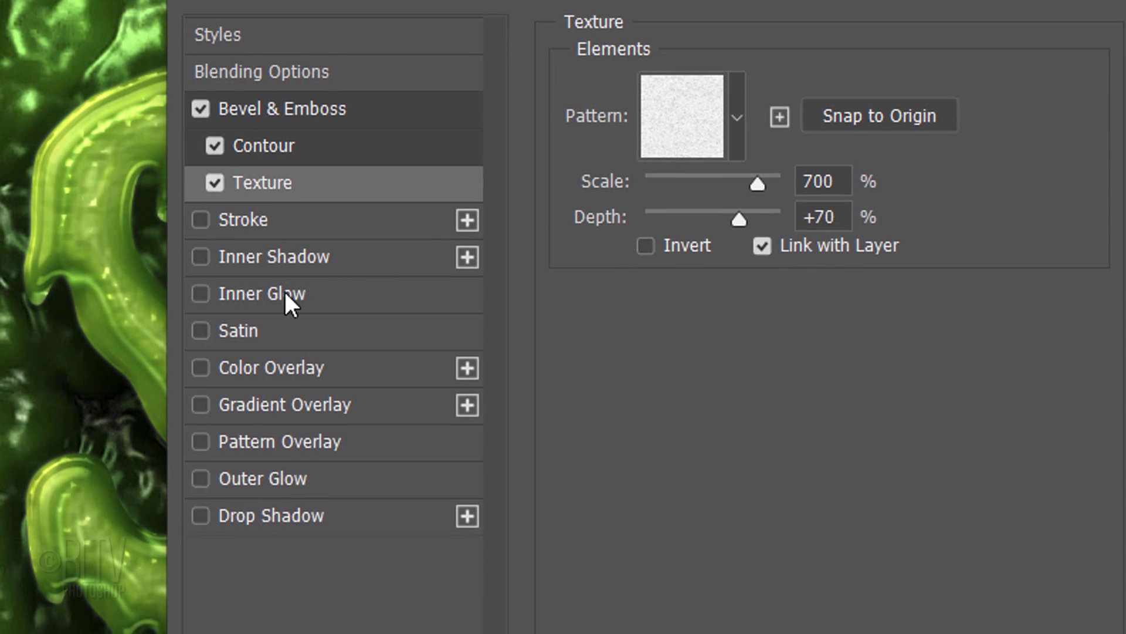
{"action": "left_click", "coordinate": [287, 299]}
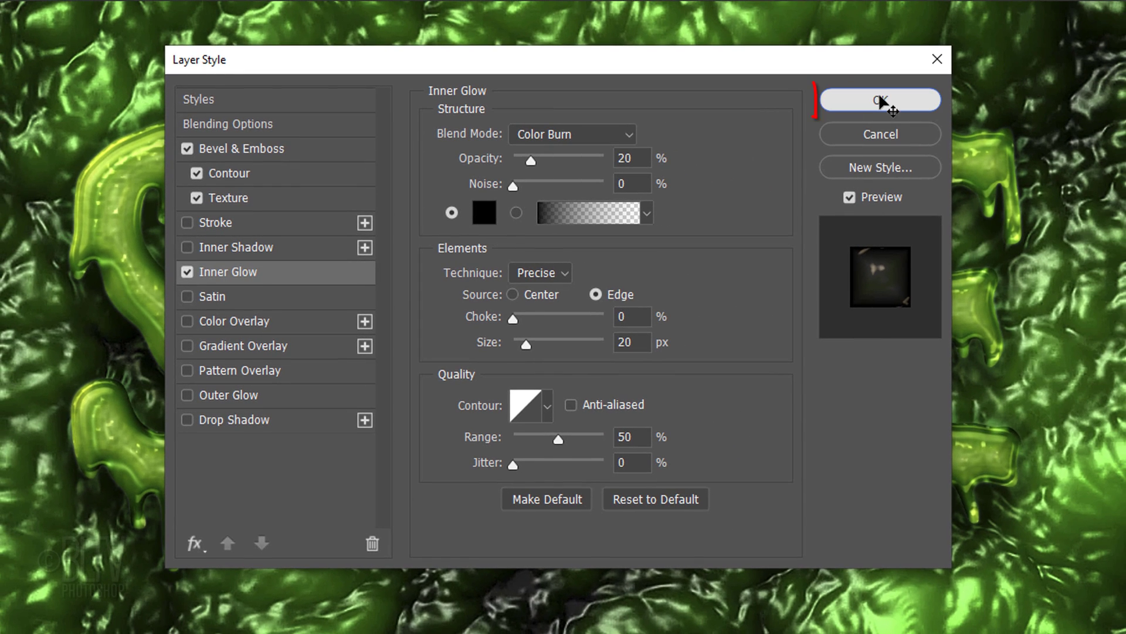
{"action": "left_click", "coordinate": [882, 98]}
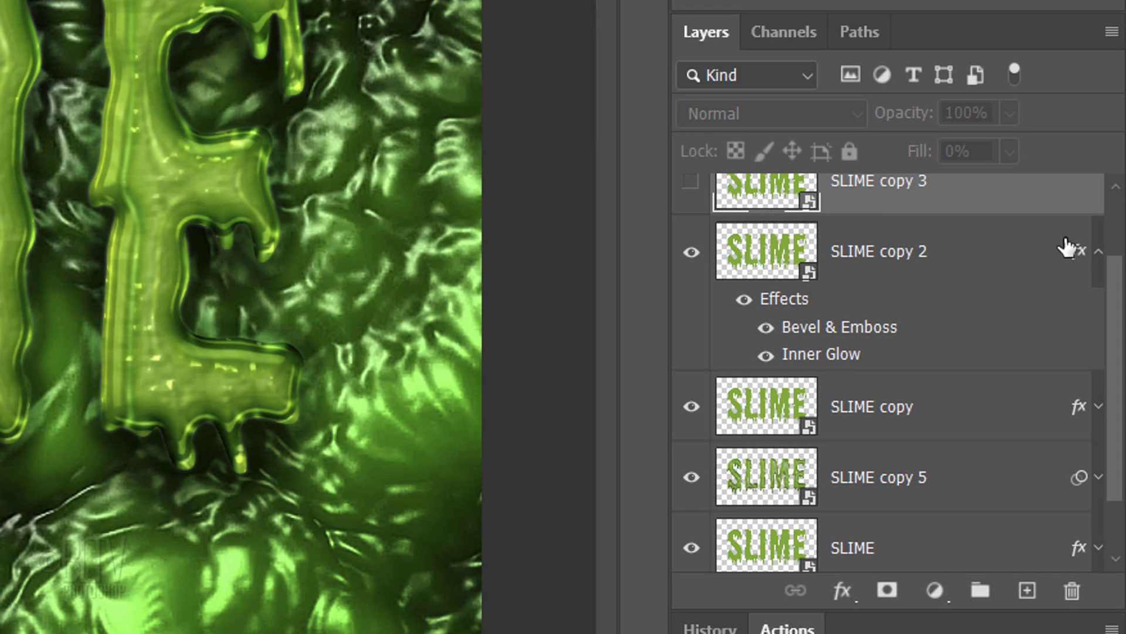
Collapse the effects of SLIME copy 2, show SLIME copy 3 and enable Bevel & Emboss on it
{"action": "left_click", "coordinate": [1097, 256]}
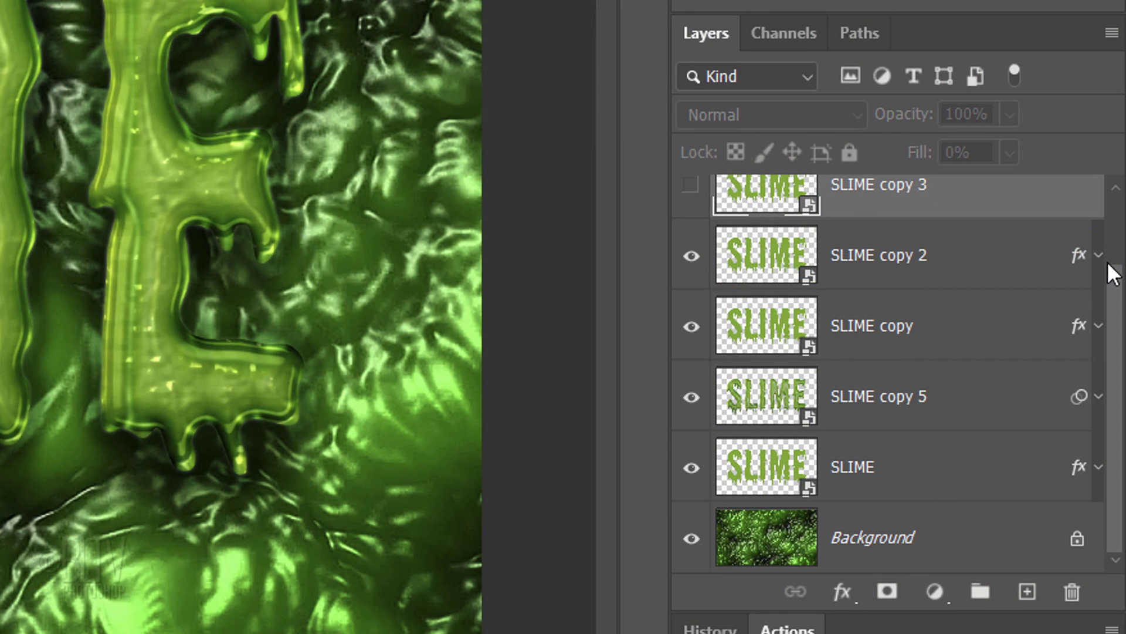
{"action": "scroll", "coordinate": [1107, 261], "scroll_direction": "up", "scroll_amount": 2}
{"action": "left_click", "coordinate": [693, 280]}
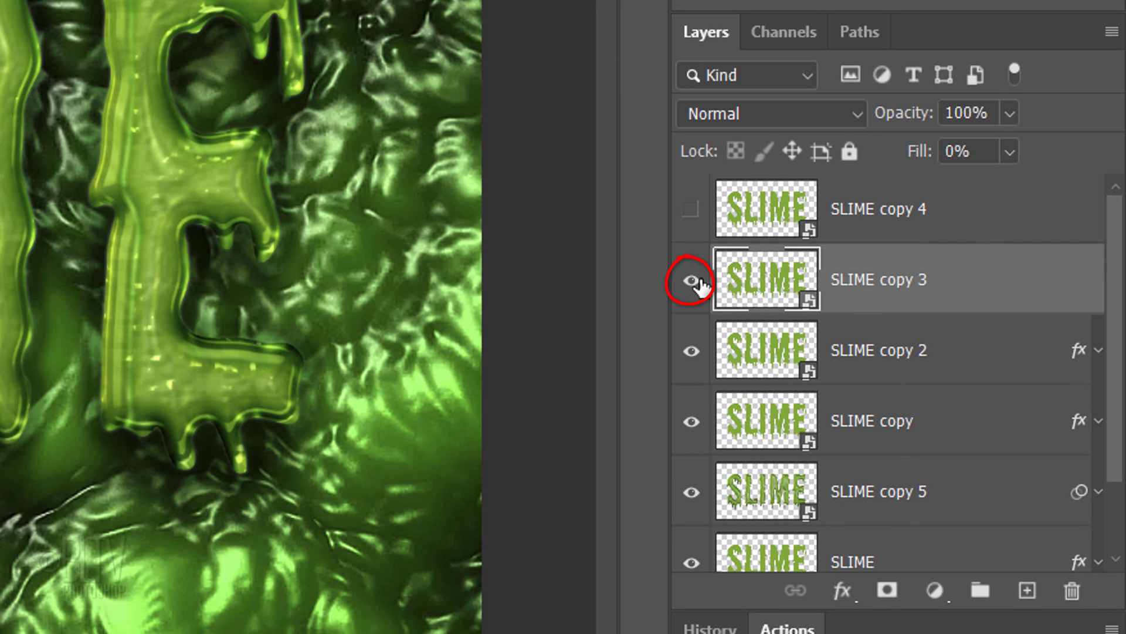
{"action": "double_click", "coordinate": [986, 283]}
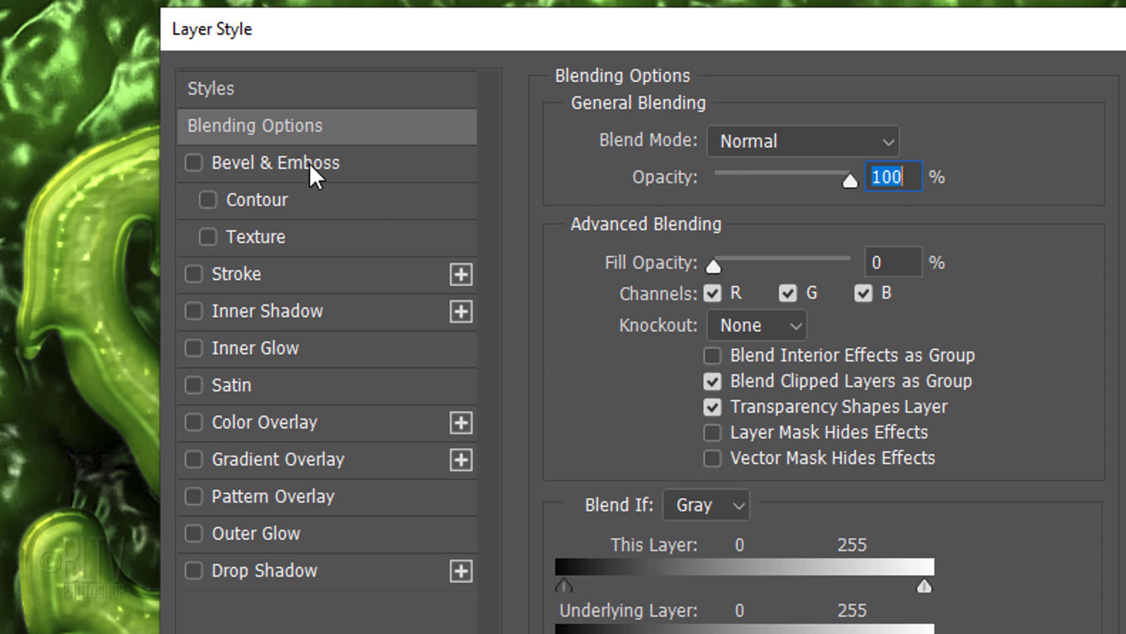
{"action": "left_click", "coordinate": [291, 163]}
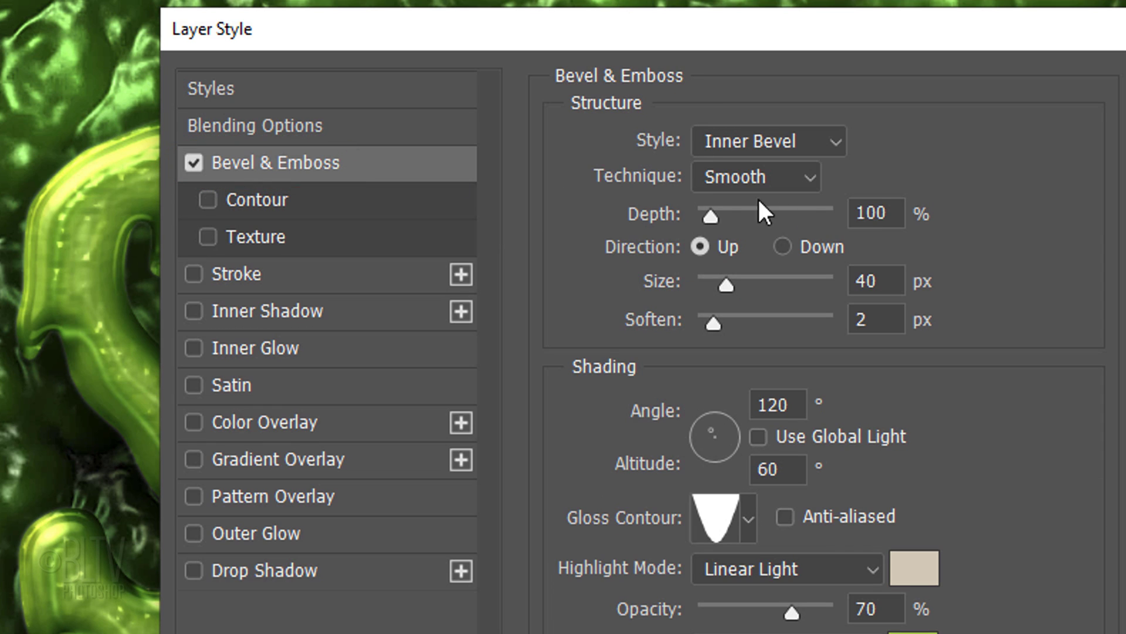
Set the bevel structure of SLIME copy 3 to 135% depth, 80 px size and 8 px soften
{"action": "left_click", "coordinate": [882, 213]}
{"action": "key", "text": "BackSpace"}
{"action": "key", "text": "BackSpace"}
{"action": "key", "text": "BackSpace"}
{"action": "type", "text": "135"}
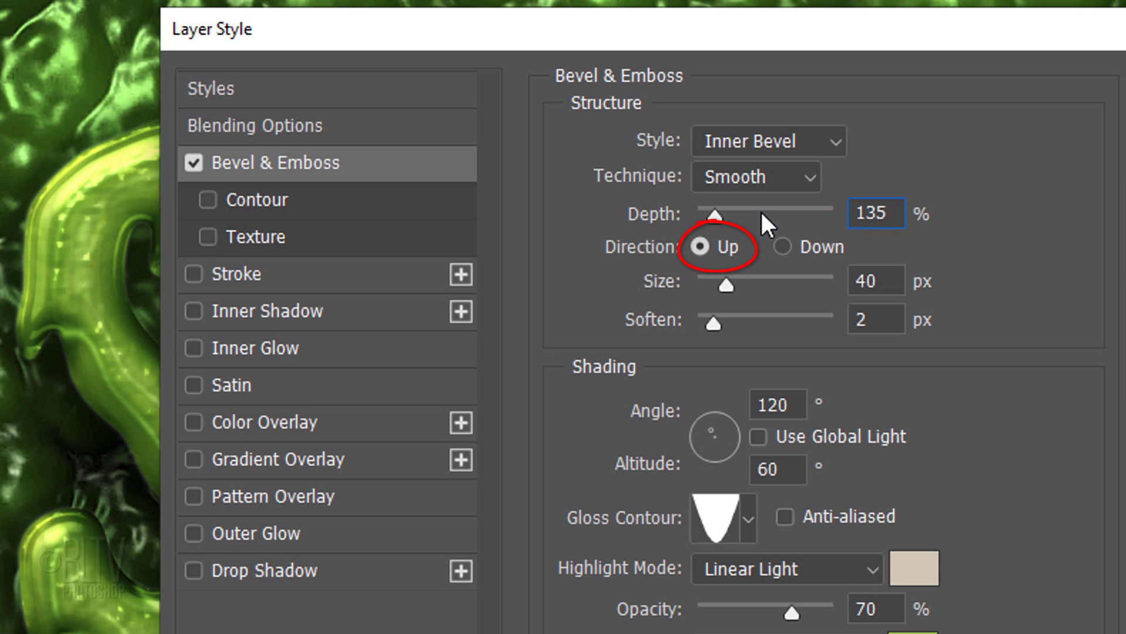
{"action": "key", "text": "Tab"}
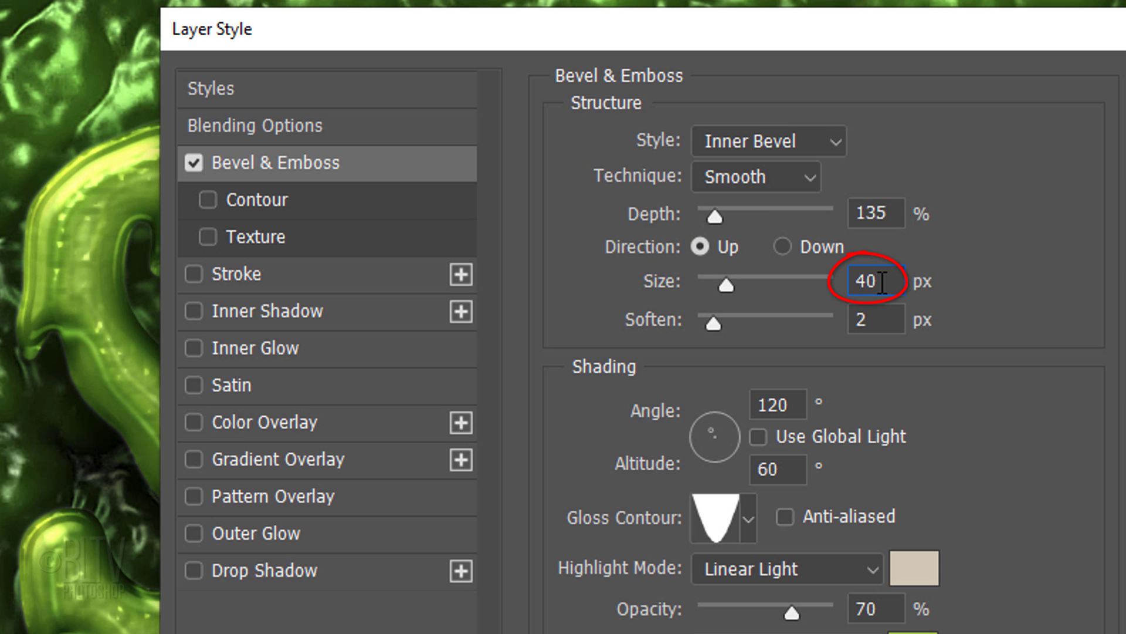
{"action": "type", "text": "80"}
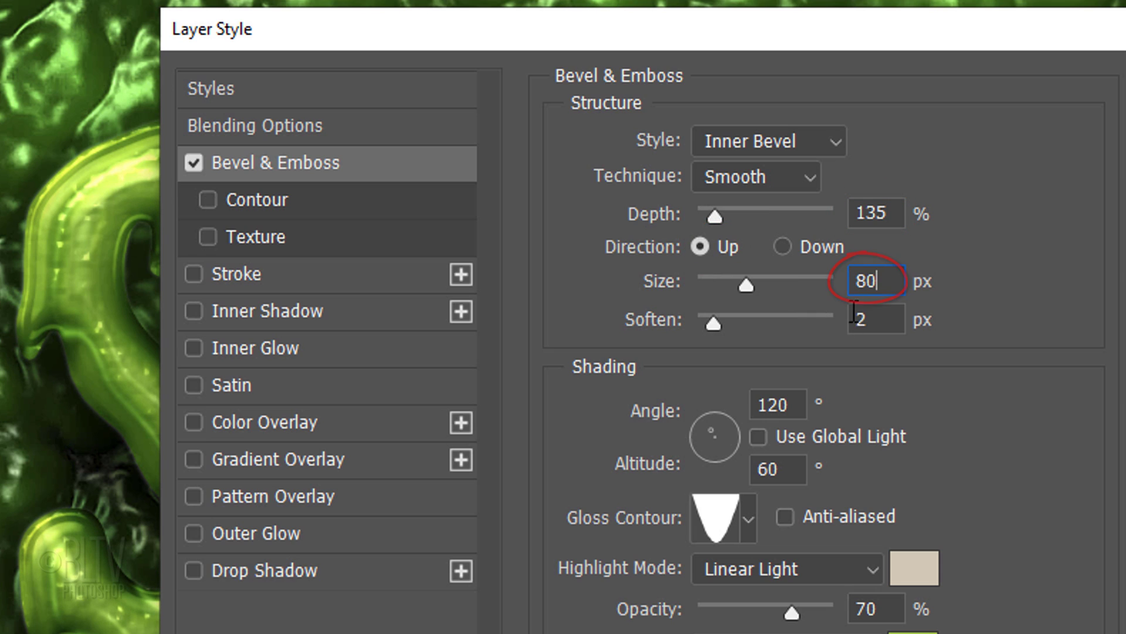
{"action": "left_click", "coordinate": [886, 321]}
{"action": "key", "text": "BackSpace"}
{"action": "type", "text": "8"}
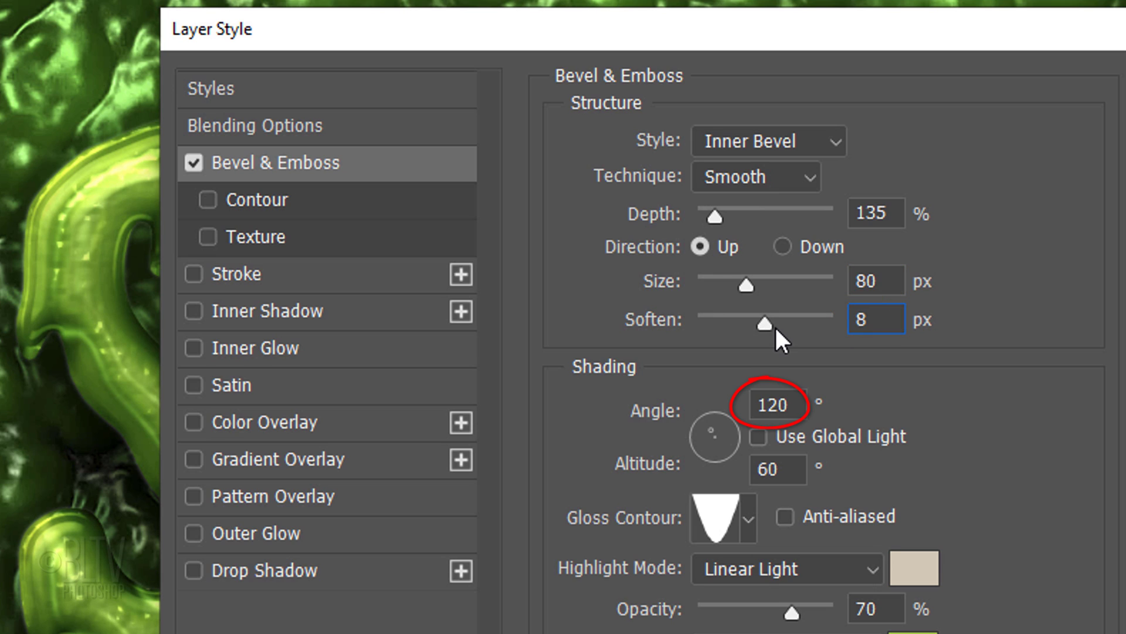
Set the bevel's shading altitude to 25° and its gloss contour to Peaks
{"action": "left_click", "coordinate": [778, 468]}
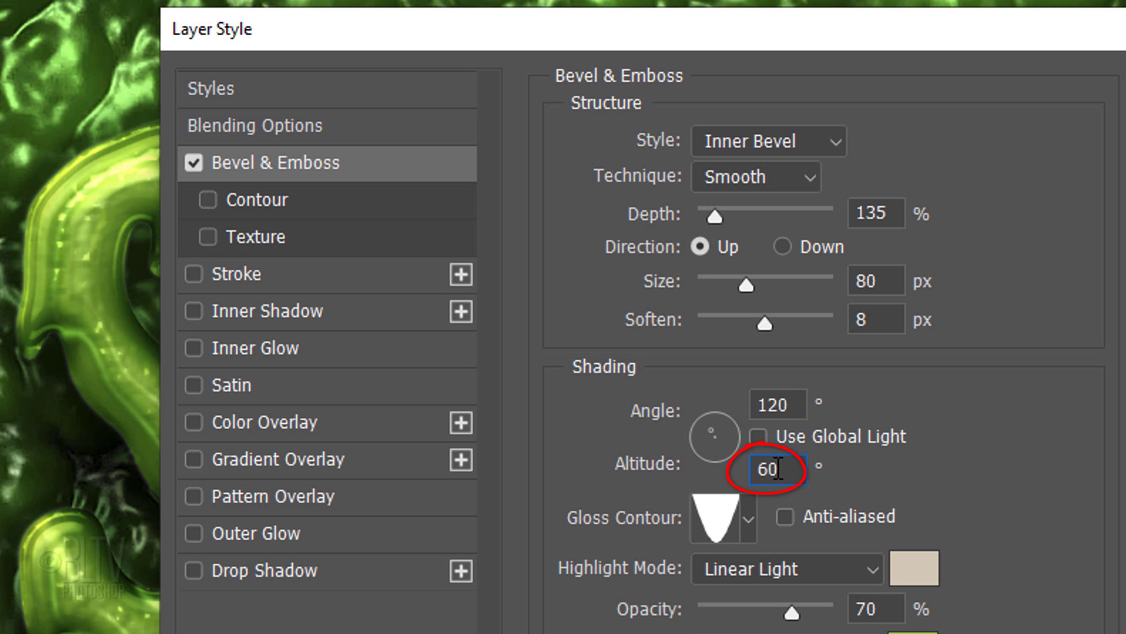
{"action": "key", "text": "BackSpace"}
{"action": "key", "text": "BackSpace"}
{"action": "type", "text": "25"}
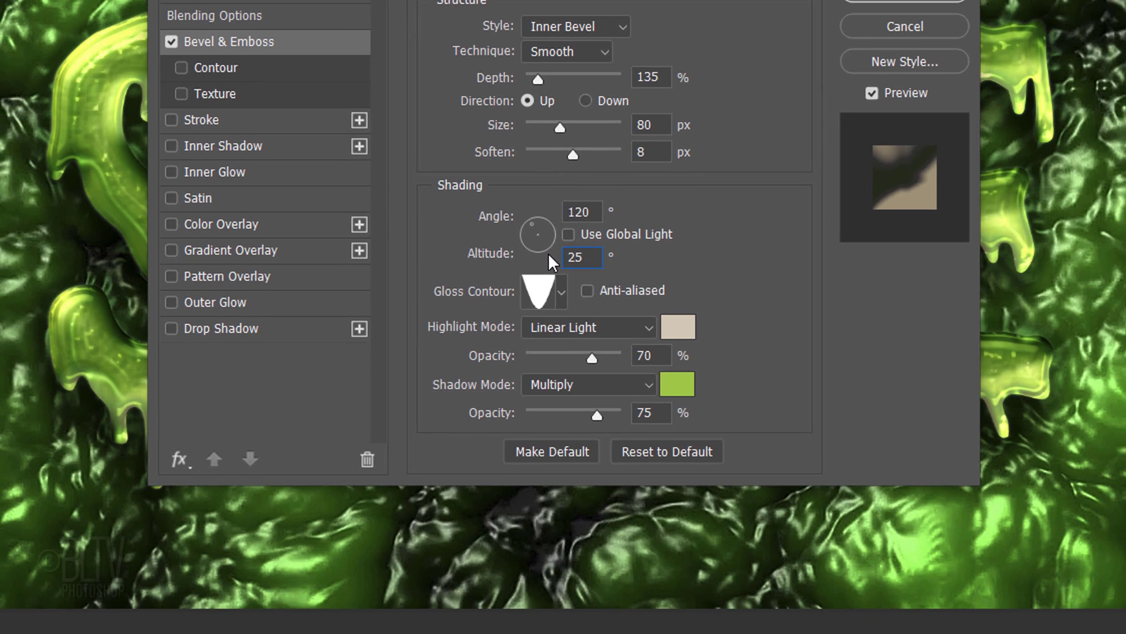
{"action": "left_click", "coordinate": [560, 293]}
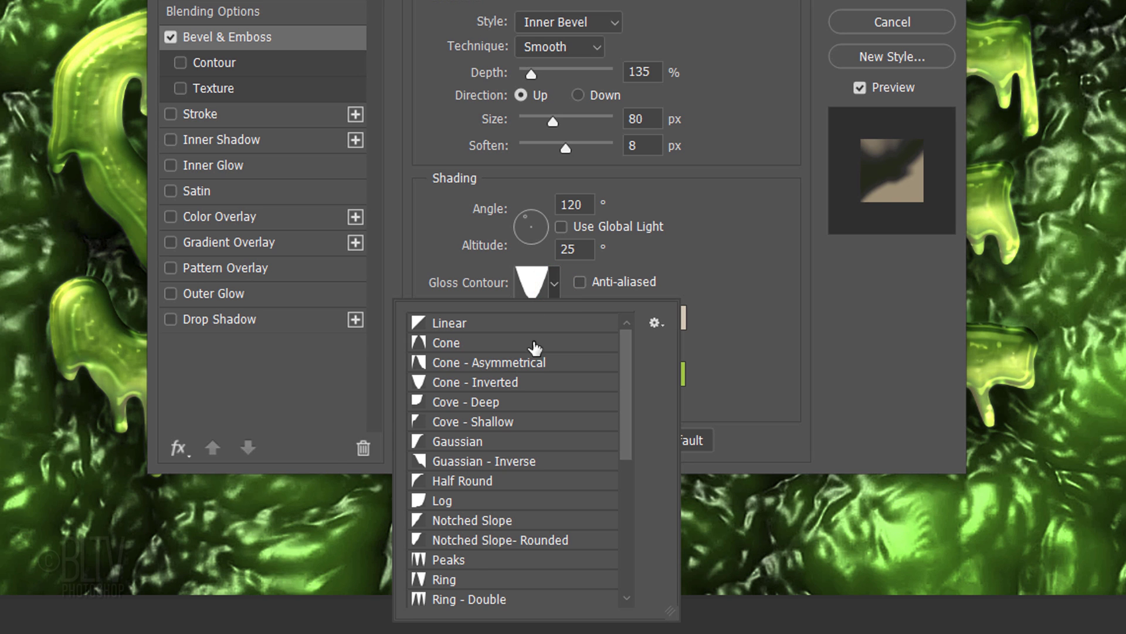
{"action": "left_click", "coordinate": [479, 559]}
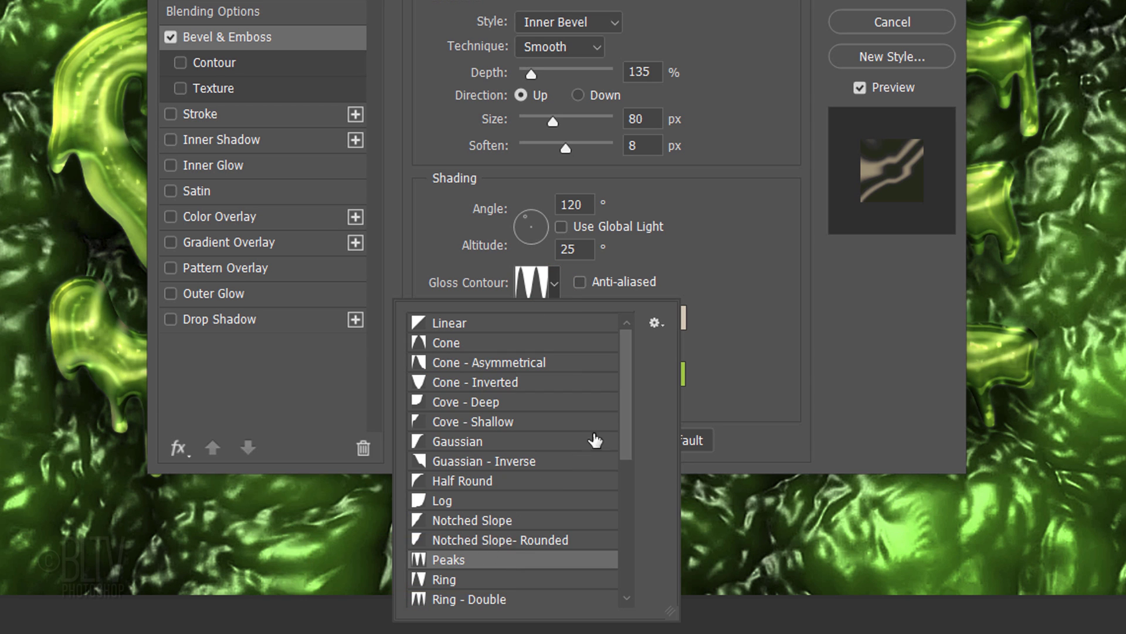
Set the bevel highlight to Color Dodge with color d7c8b4 at 50% opacity, and the shadow opacity to 0%
{"action": "left_click", "coordinate": [741, 304]}
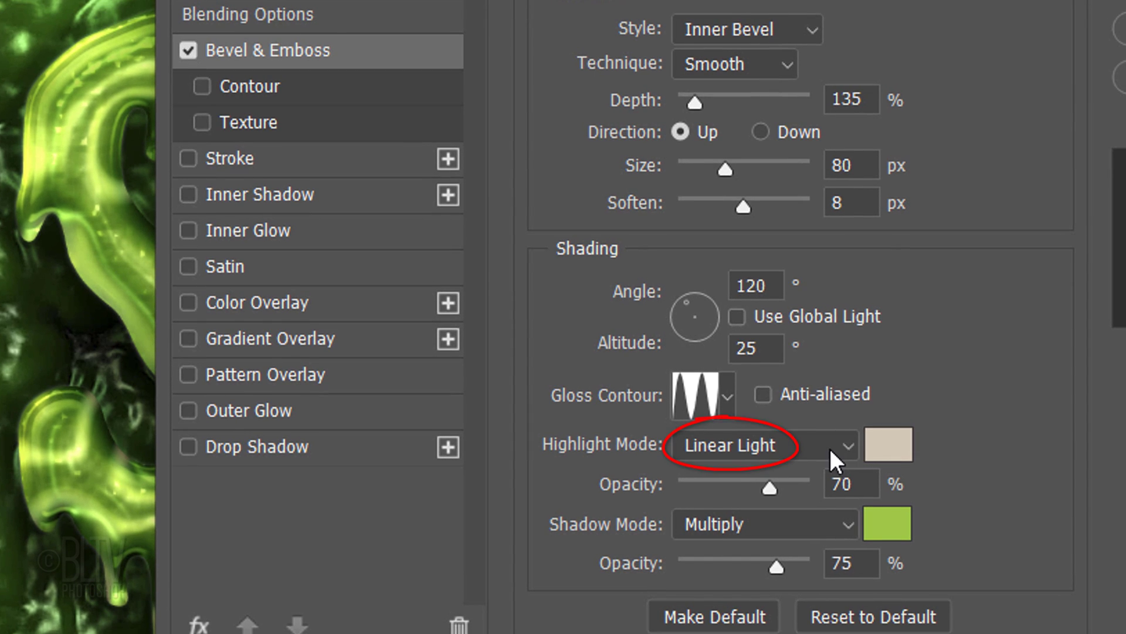
{"action": "left_click", "coordinate": [684, 357]}
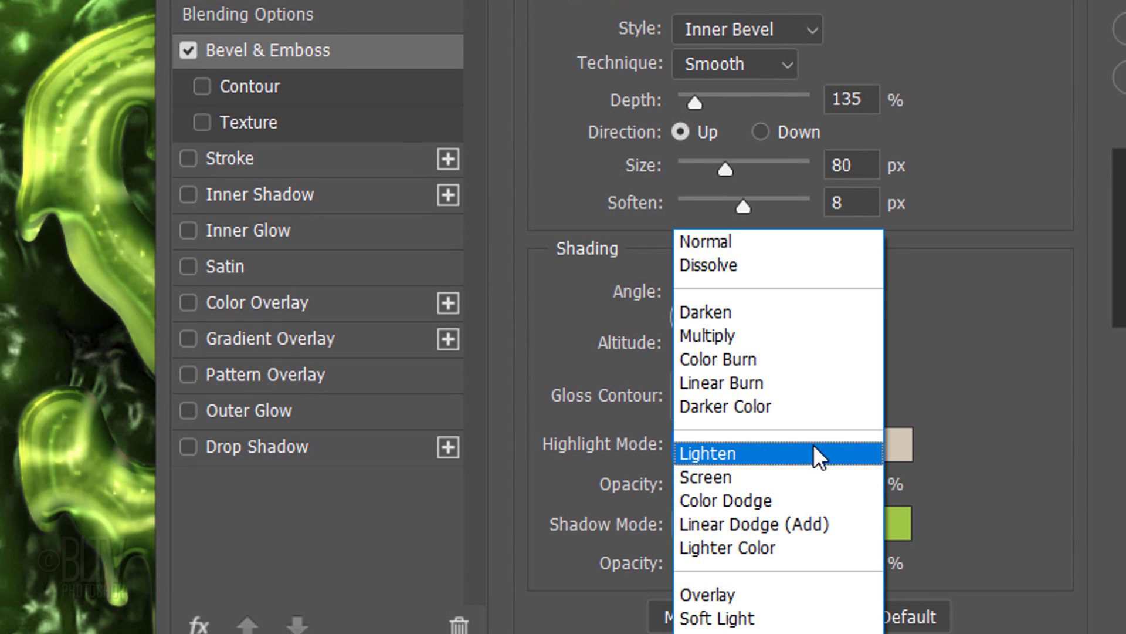
{"action": "left_click", "coordinate": [735, 495]}
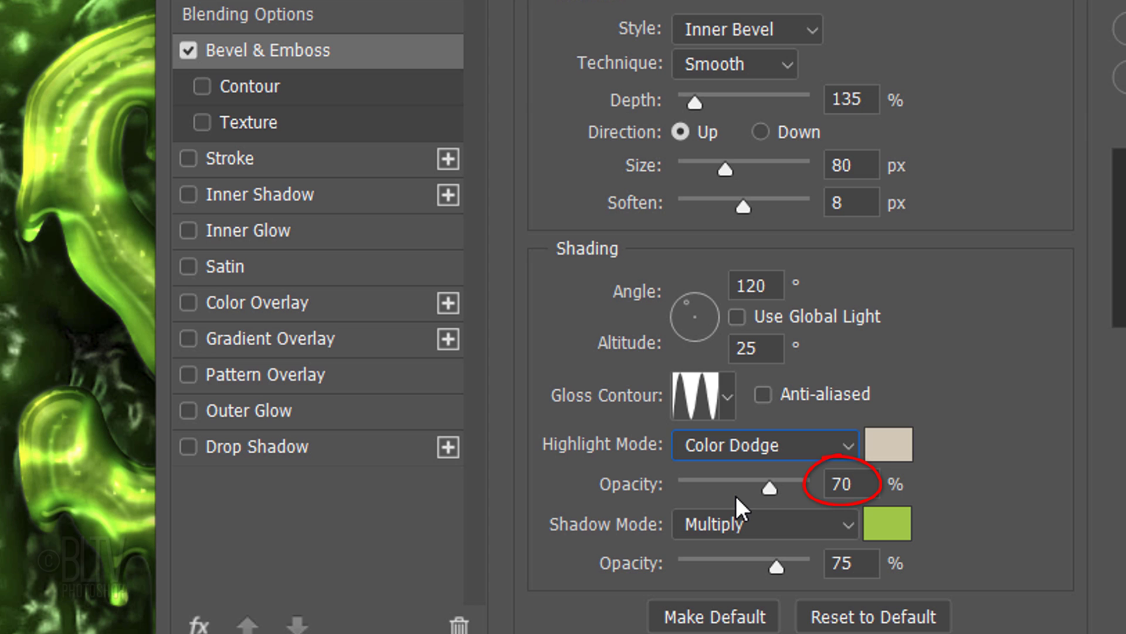
{"action": "left_click", "coordinate": [890, 444]}
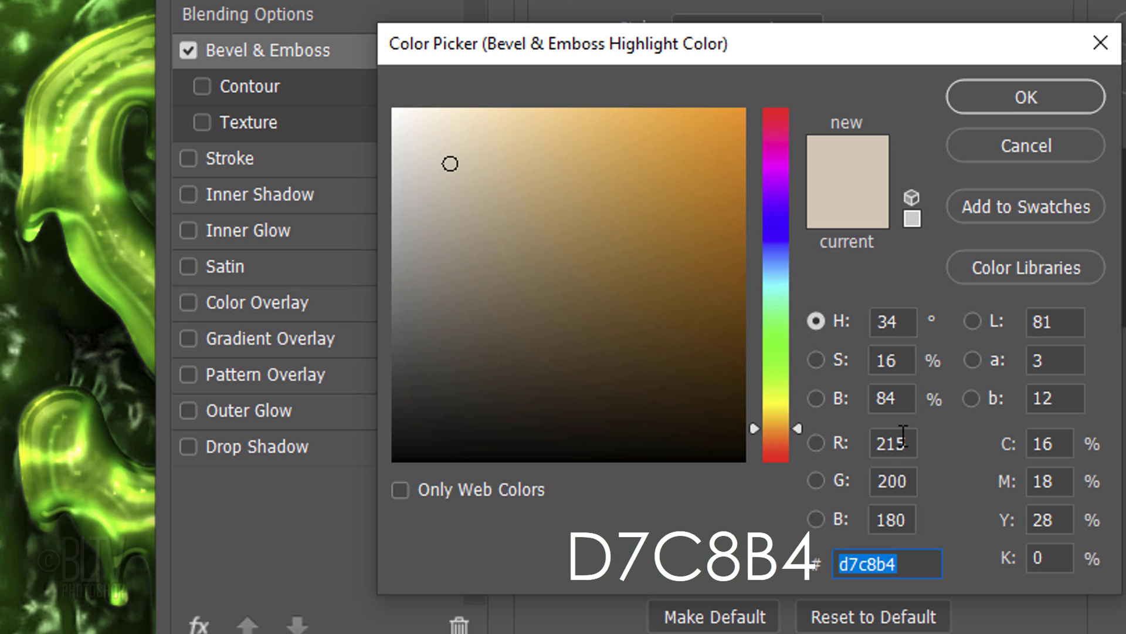
{"action": "left_click", "coordinate": [1027, 99]}
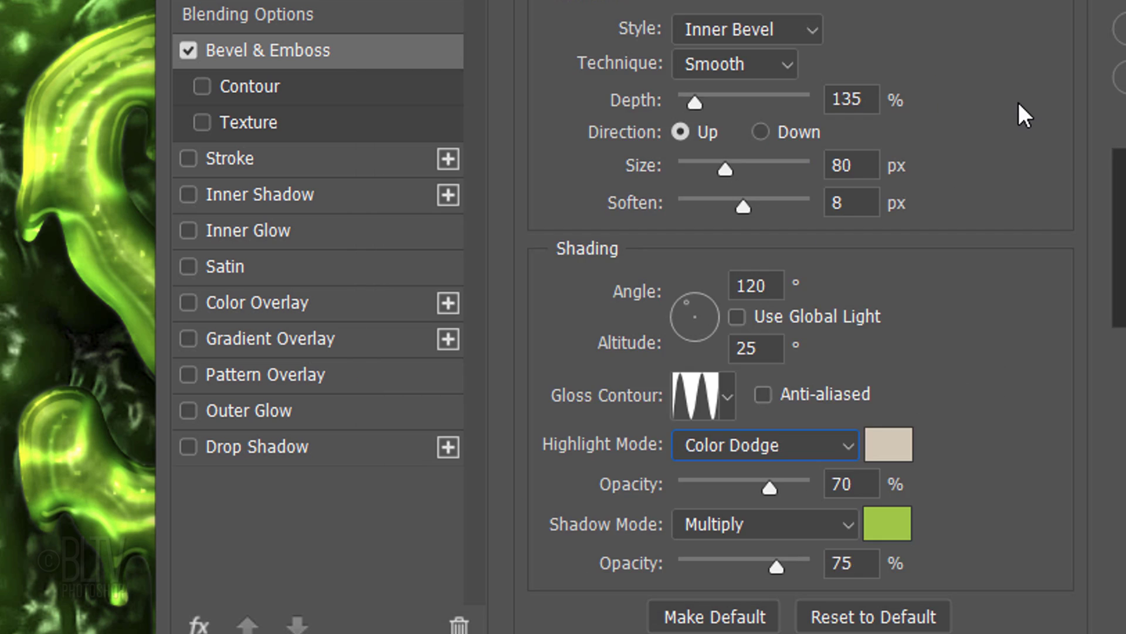
{"action": "key", "text": "Tab"}
{"action": "type", "text": "50"}
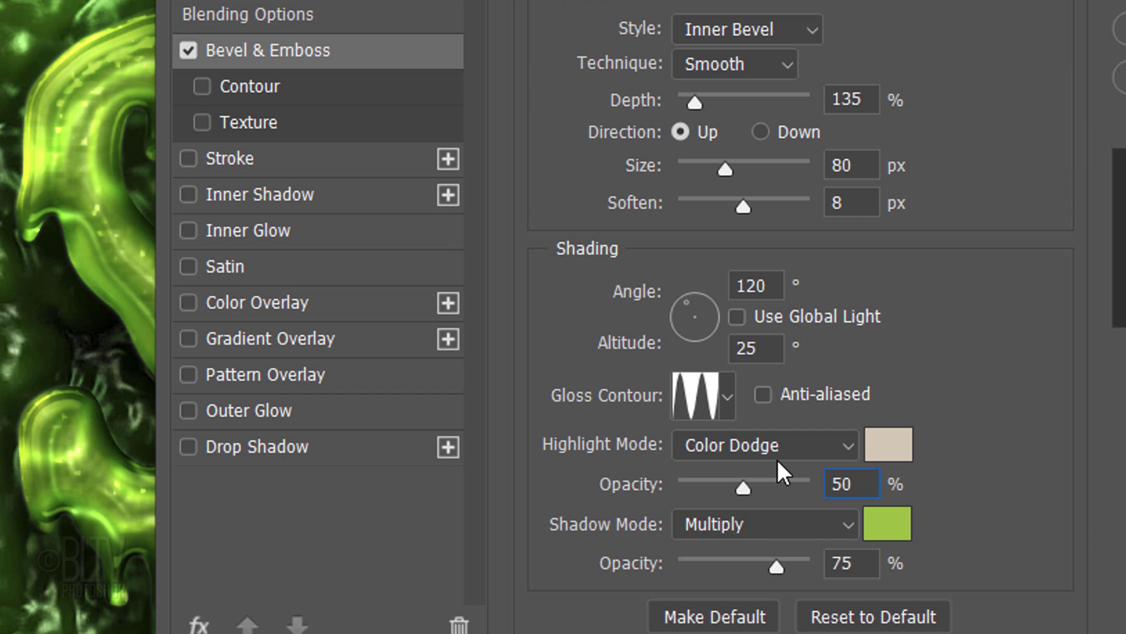
{"action": "mouse_move", "coordinate": [777, 569]}
{"action": "left_mouse_down"}
{"action": "mouse_move", "coordinate": [660, 569]}
{"action": "mouse_move", "coordinate": [571, 545]}
{"action": "left_mouse_up"}
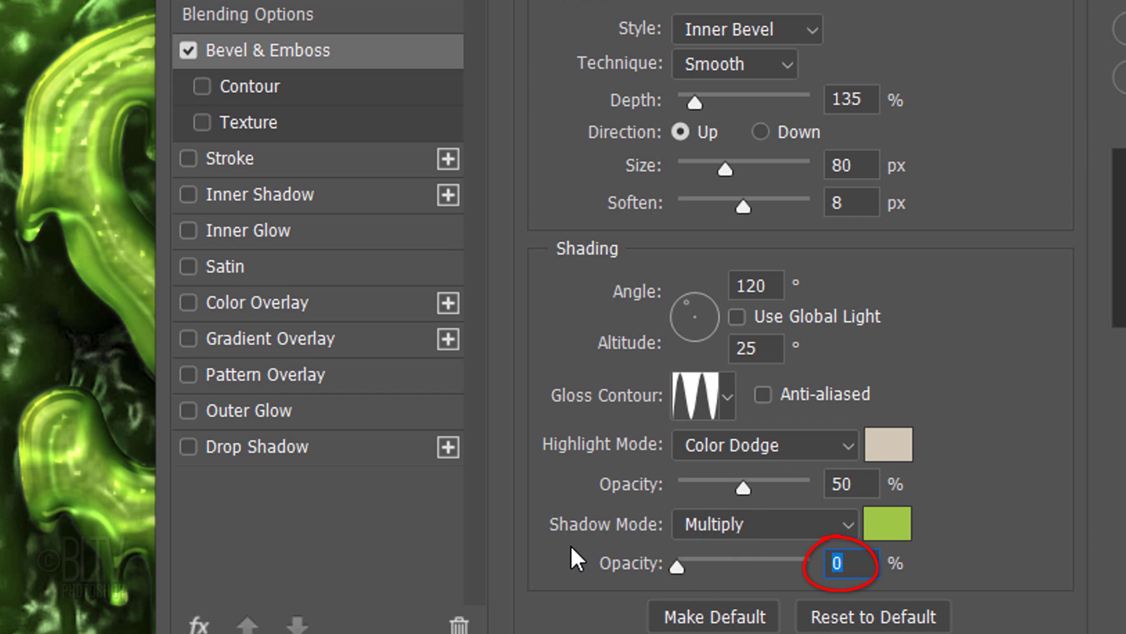
Enable the bevel's Contour with the Peaks shape at 50% range and apply the layer style to SLIME copy 3
{"action": "left_click", "coordinate": [267, 83]}
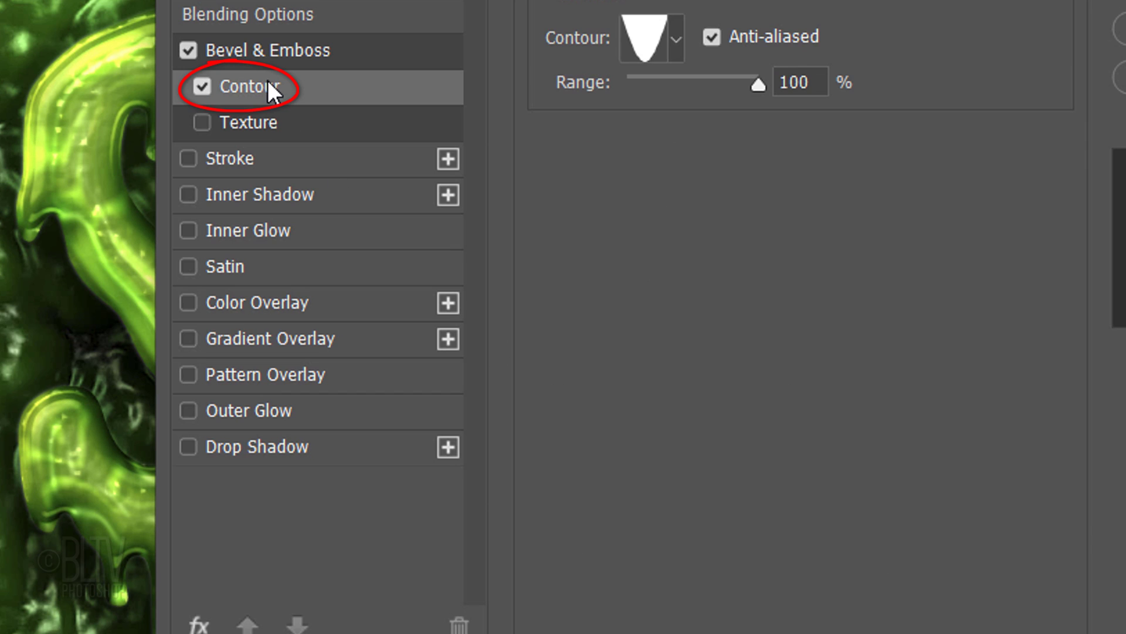
{"action": "left_click", "coordinate": [678, 39]}
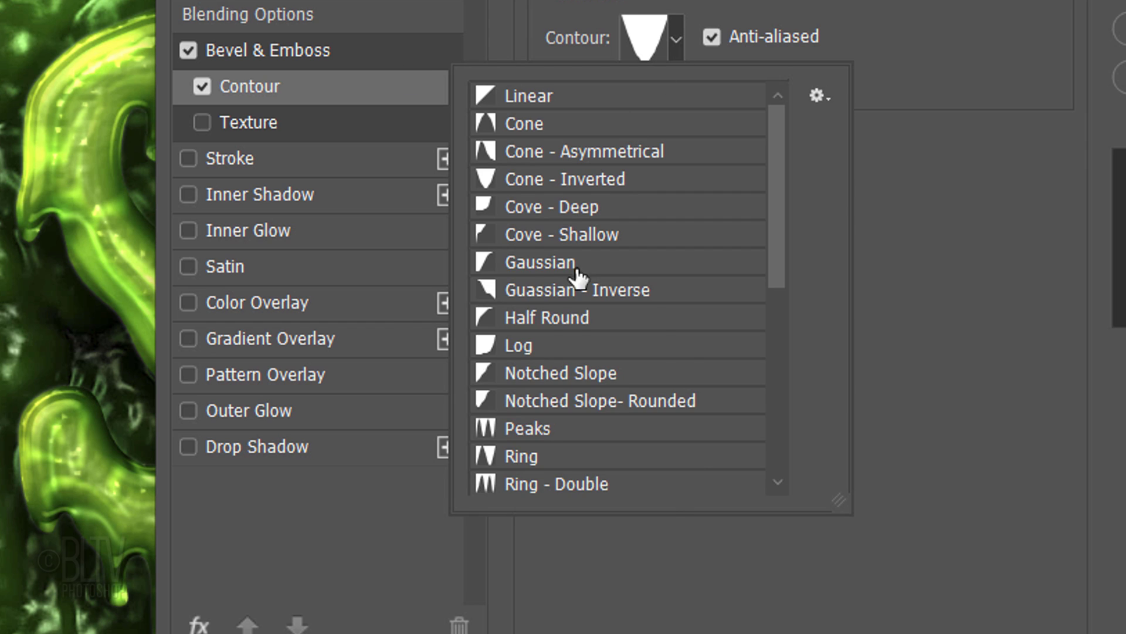
{"action": "left_click", "coordinate": [530, 429]}
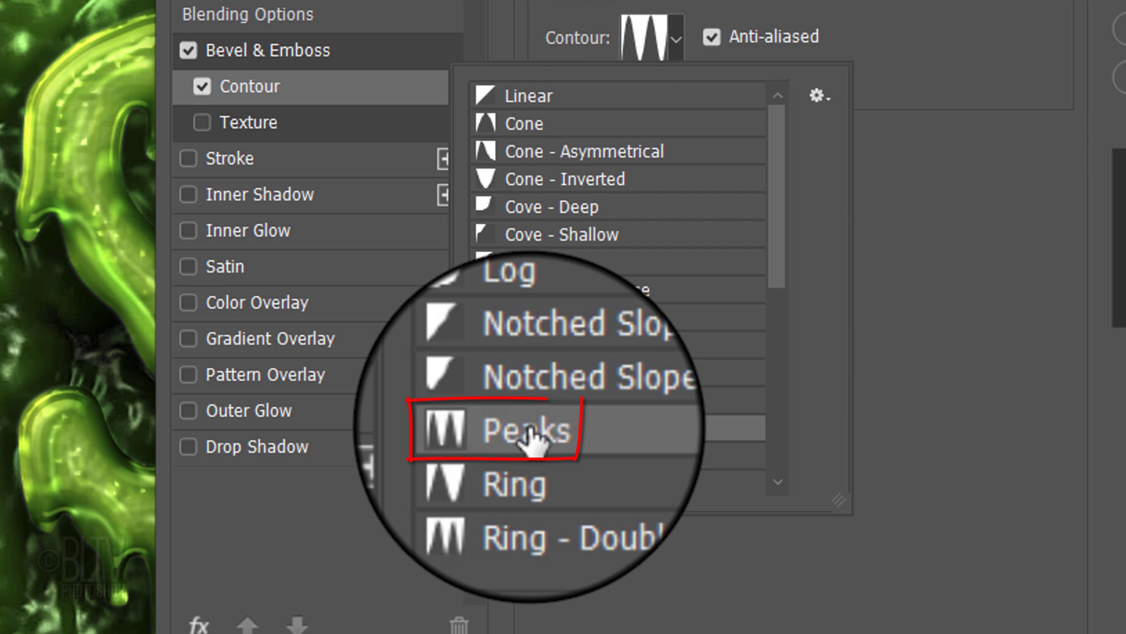
{"action": "left_click", "coordinate": [950, 193]}
{"action": "double_click", "coordinate": [814, 83]}
{"action": "type", "text": "50"}
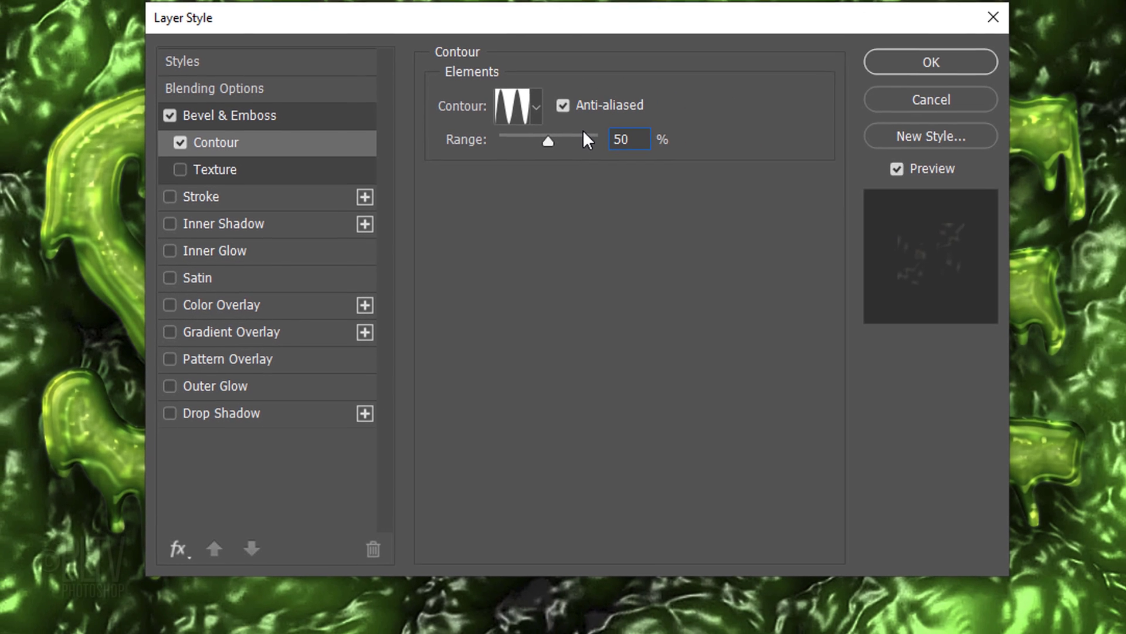
{"action": "left_click", "coordinate": [910, 67]}
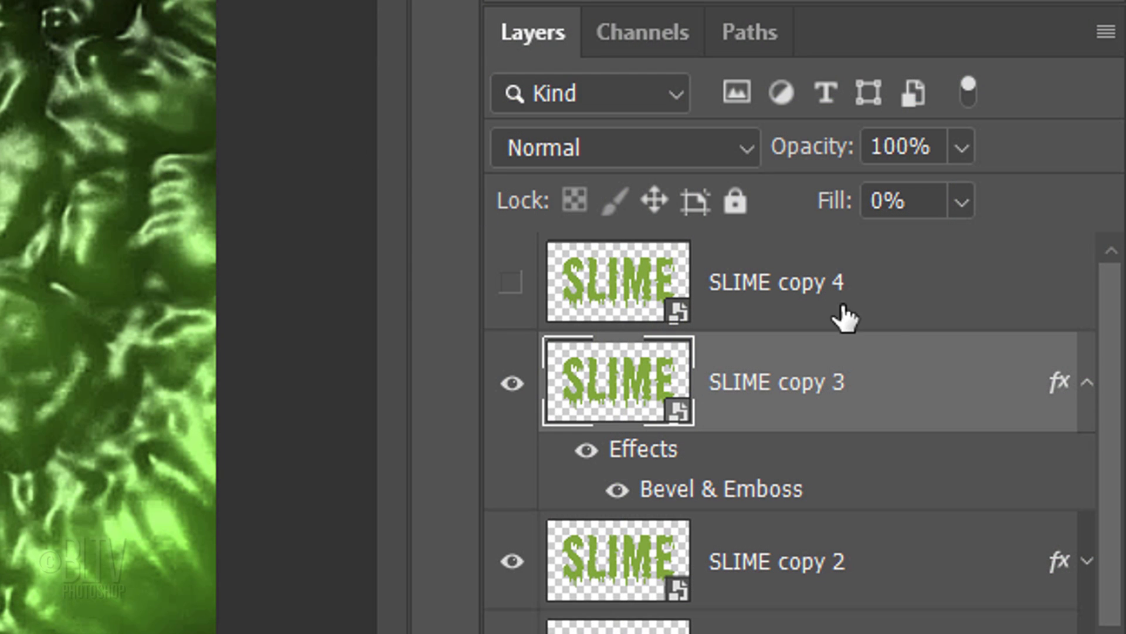
Collapse the effects of SLIME copy 3, show SLIME copy 4 and enable Bevel & Emboss on it
{"action": "left_click", "coordinate": [1086, 384]}
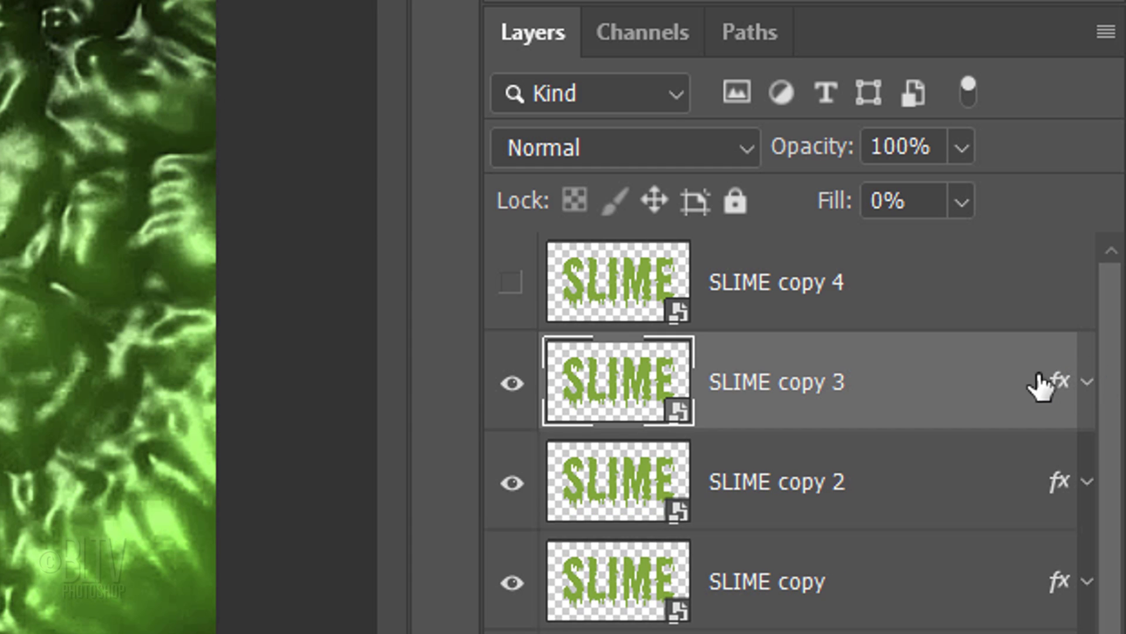
{"action": "left_click", "coordinate": [510, 284]}
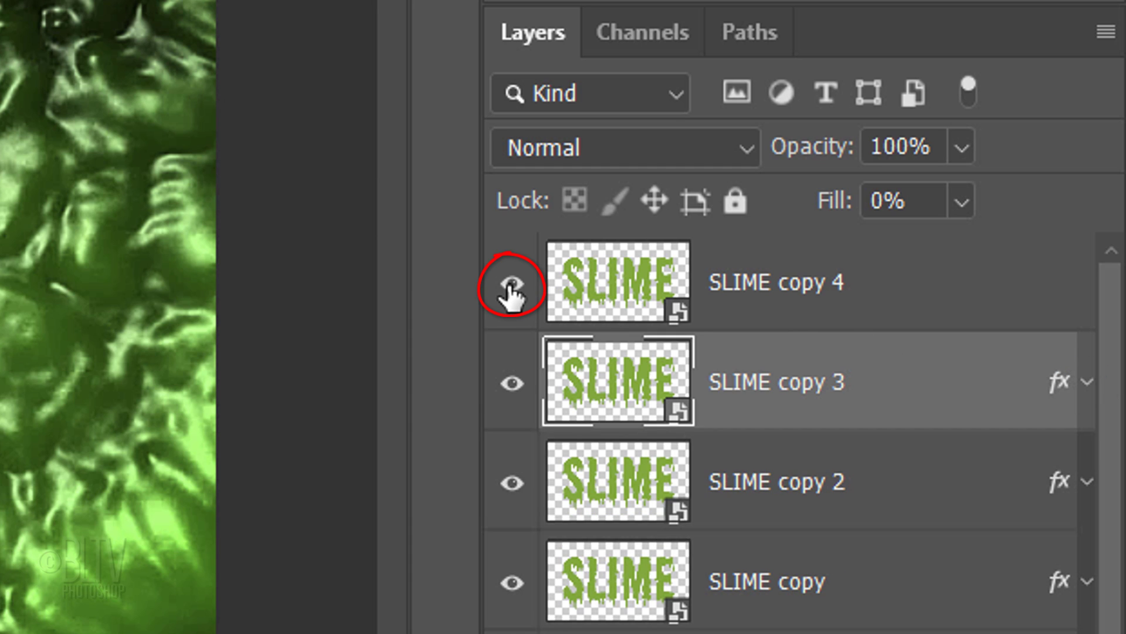
{"action": "left_click", "coordinate": [913, 290]}
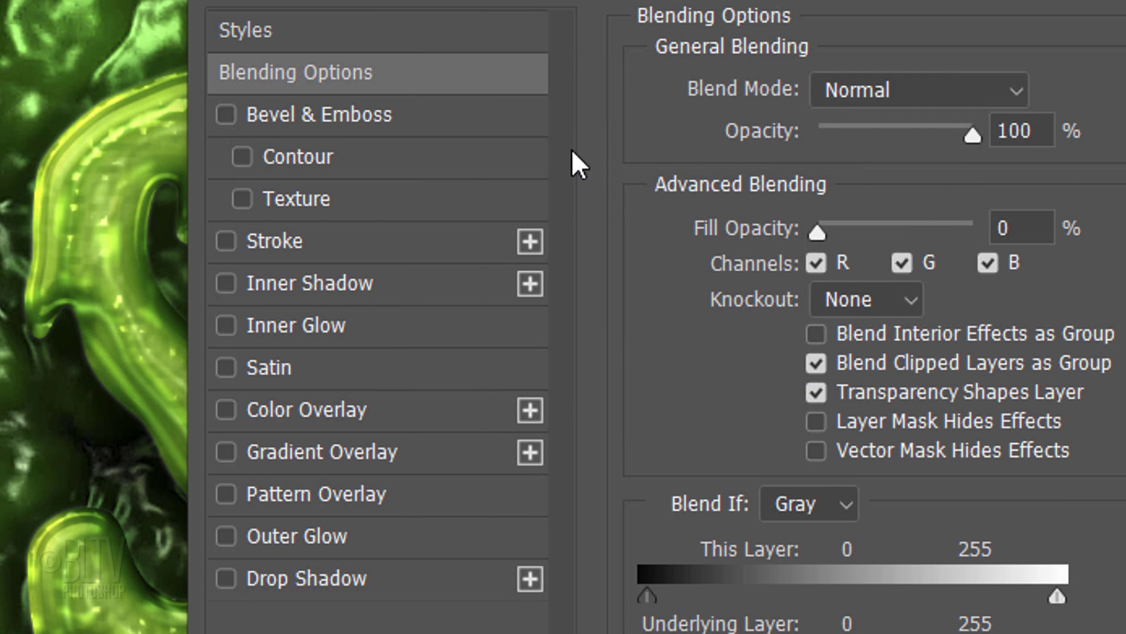
{"action": "left_click", "coordinate": [329, 115]}
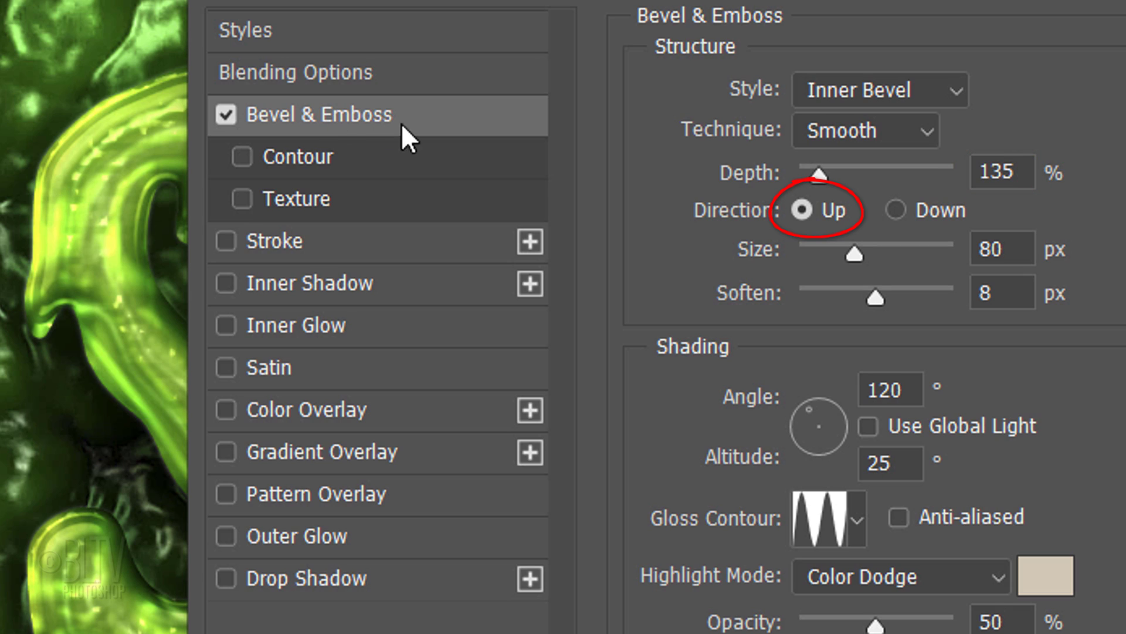
Set the bevel of SLIME copy 4 to 15 px size and 2 px soften
{"action": "double_click", "coordinate": [997, 246]}
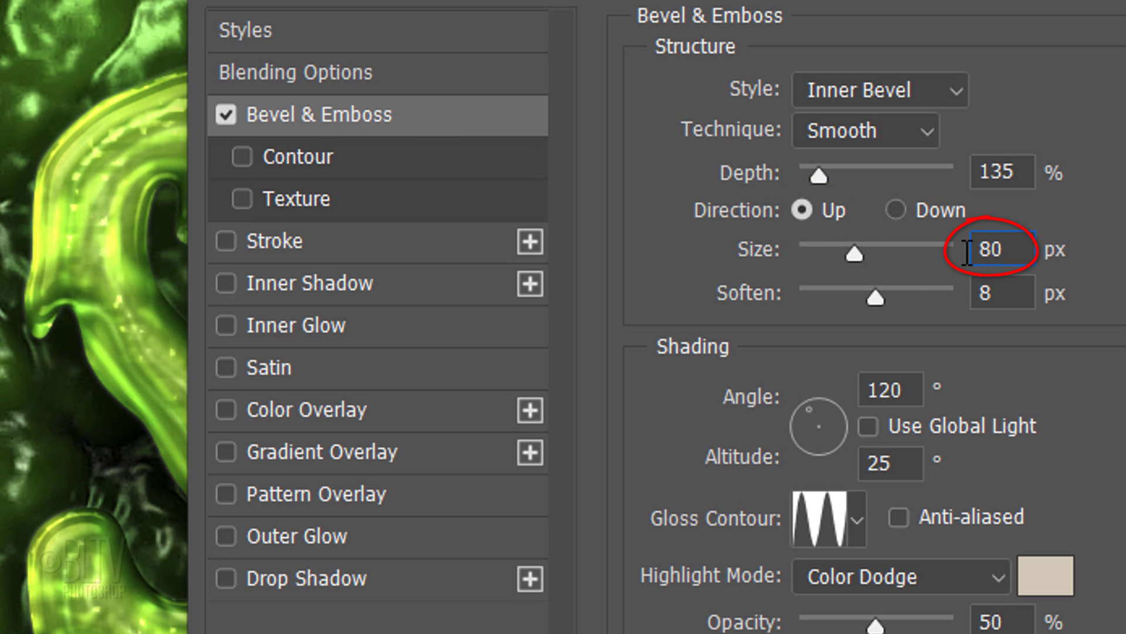
{"action": "type", "text": "15"}
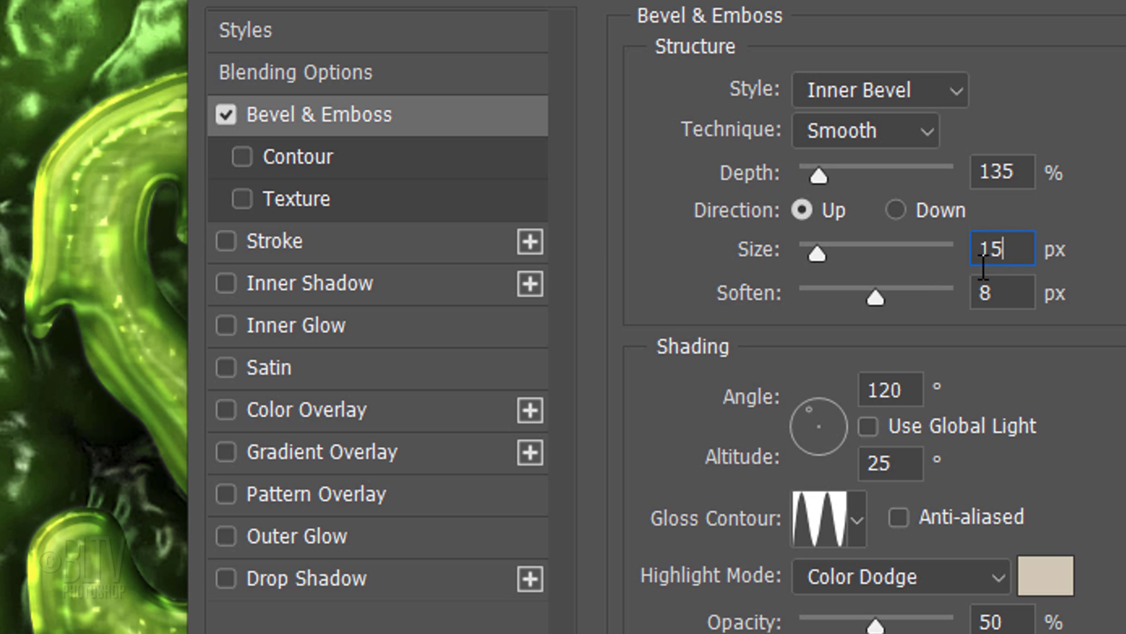
{"action": "double_click", "coordinate": [985, 292]}
{"action": "type", "text": "2"}
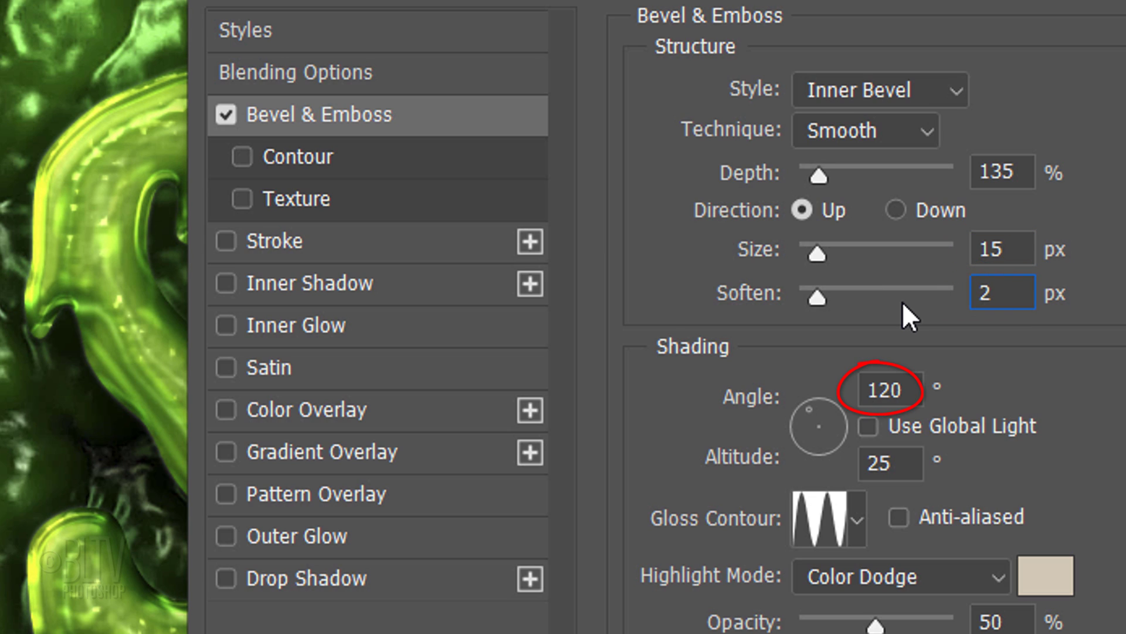
Set the bevel's shading altitude to 40° and its gloss contour to Ring
{"action": "left_click", "coordinate": [900, 461]}
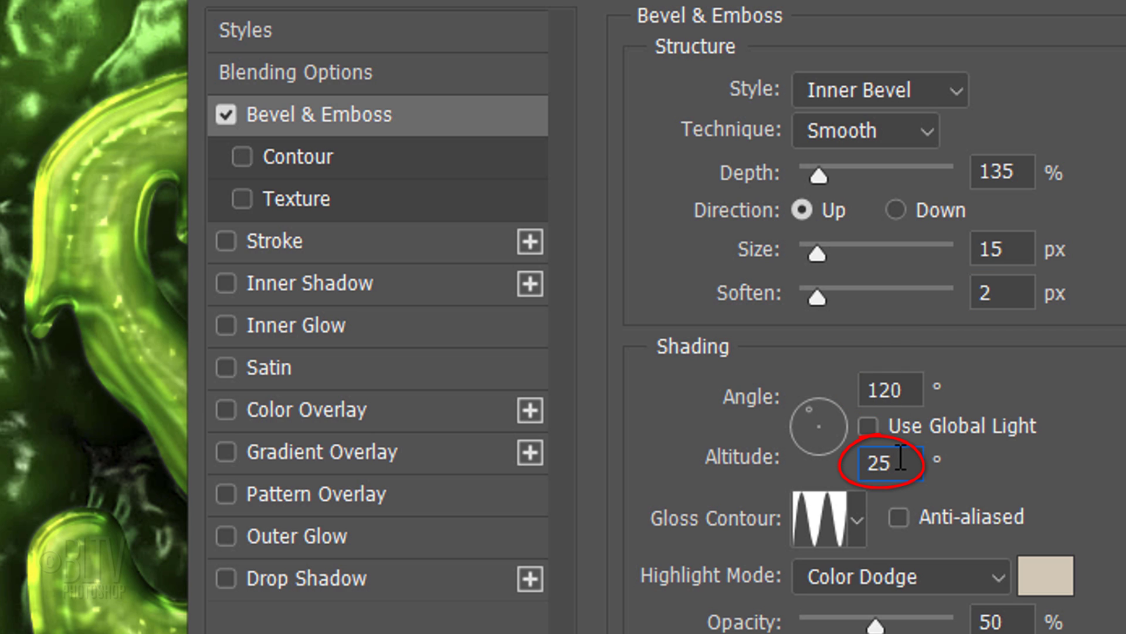
{"action": "double_click", "coordinate": [900, 461]}
{"action": "type", "text": "40"}
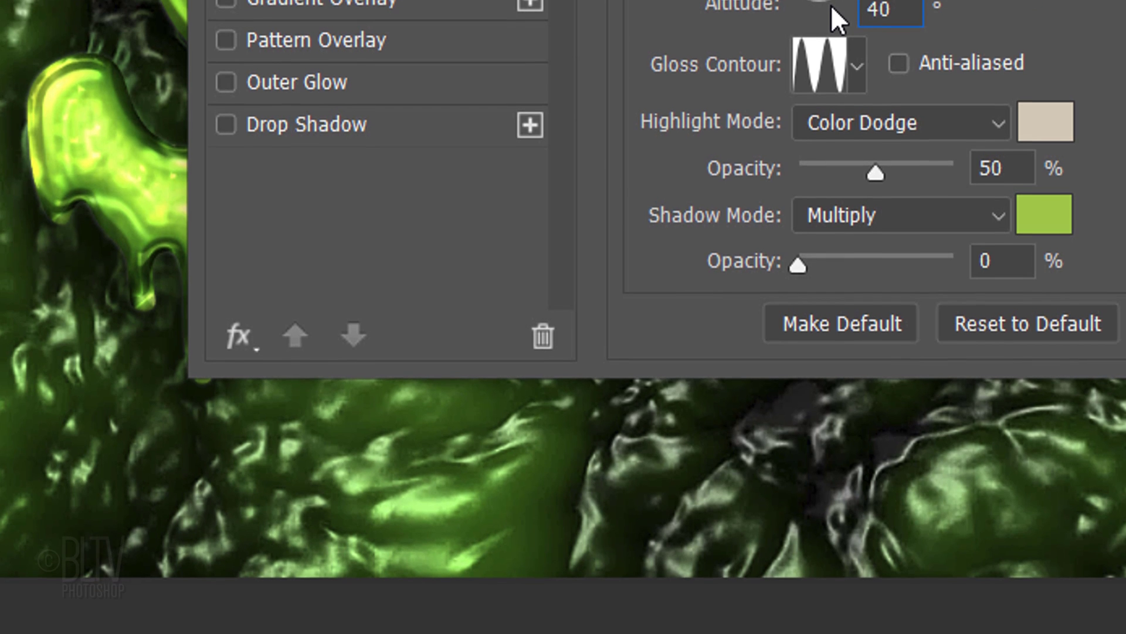
{"action": "left_click", "coordinate": [856, 122]}
{"action": "left_click", "coordinate": [674, 551]}
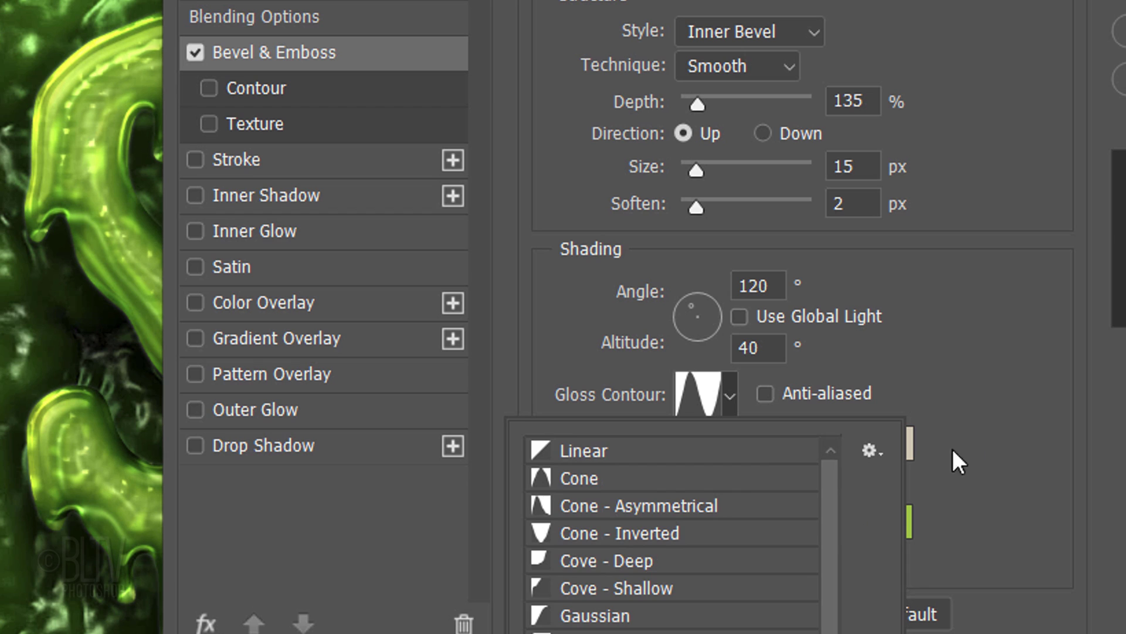
{"action": "left_click", "coordinate": [952, 448]}
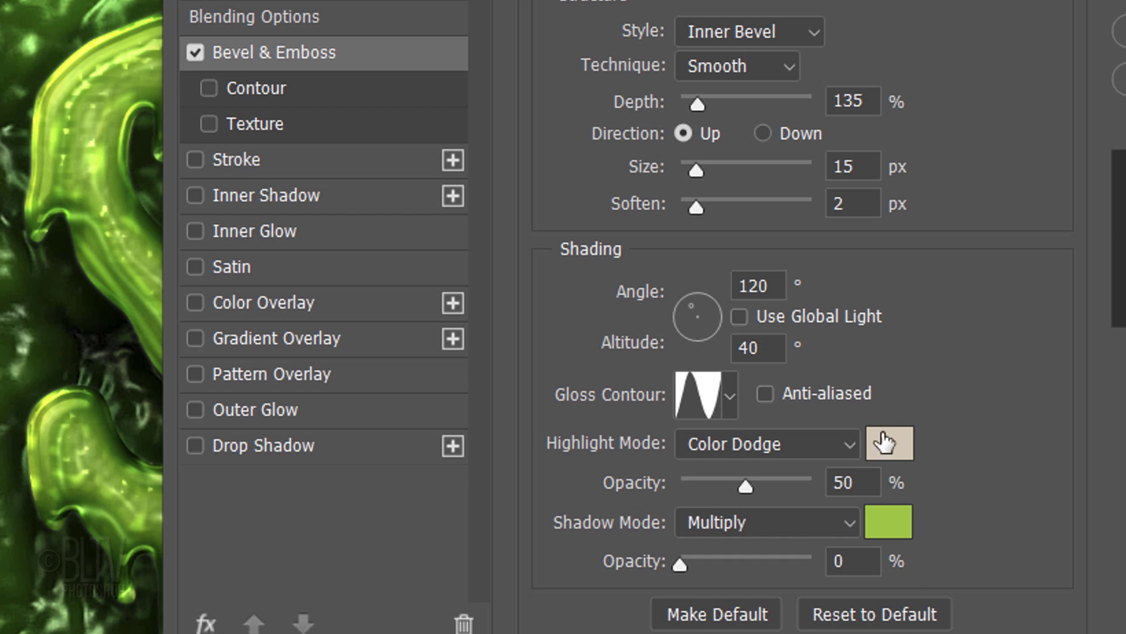
Set the bevel highlight to Screen mode with color f9fdb8 at 75% opacity
{"action": "left_click", "coordinate": [847, 443]}
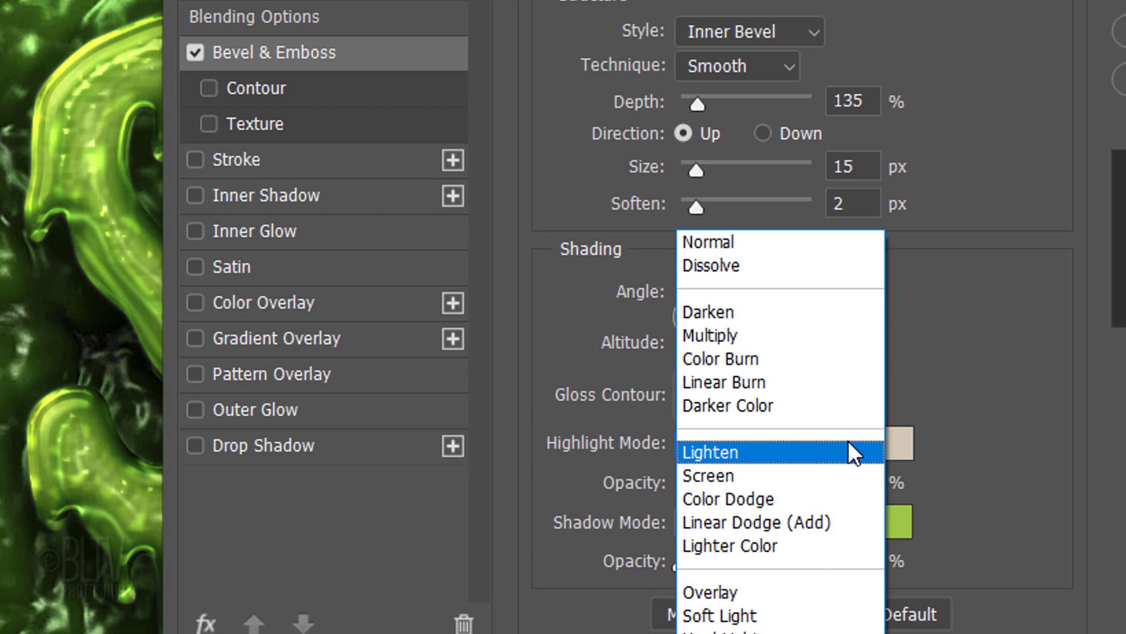
{"action": "left_click", "coordinate": [710, 476]}
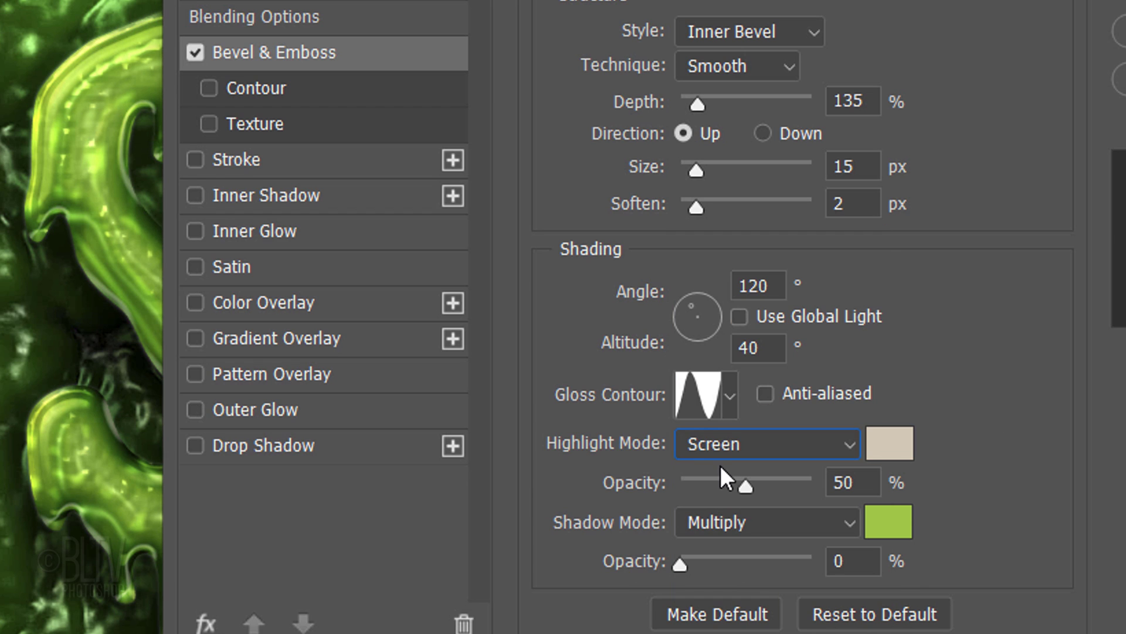
{"action": "left_click", "coordinate": [891, 447]}
{"action": "type", "text": "F9"}
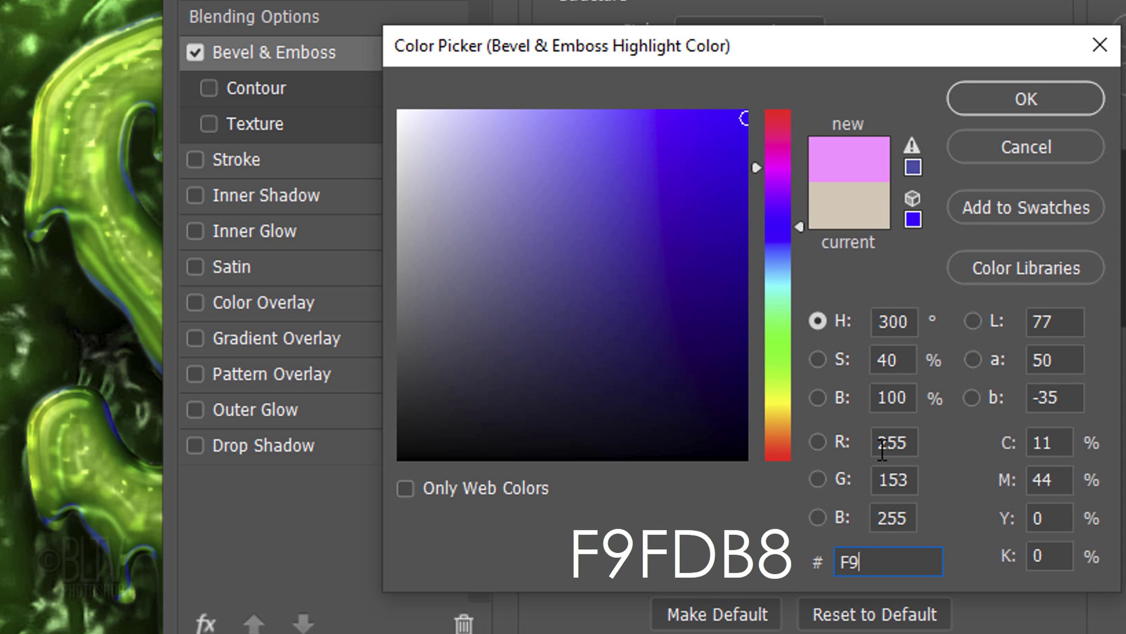
{"action": "type", "text": "FDB8"}
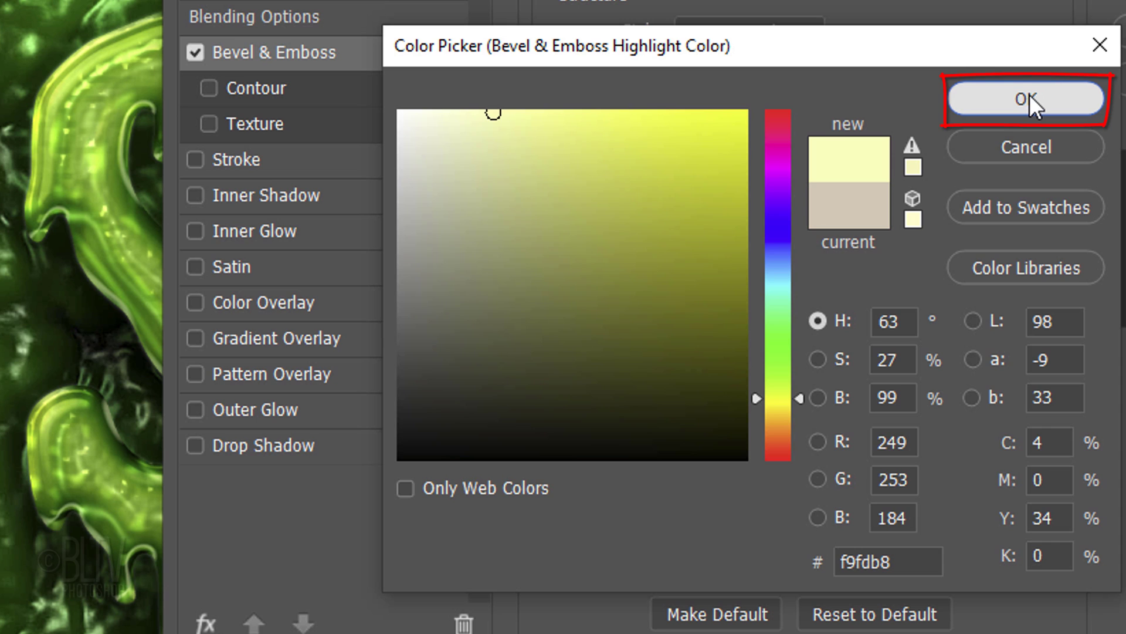
{"action": "left_click", "coordinate": [1030, 94]}
{"action": "key", "text": "Tab"}
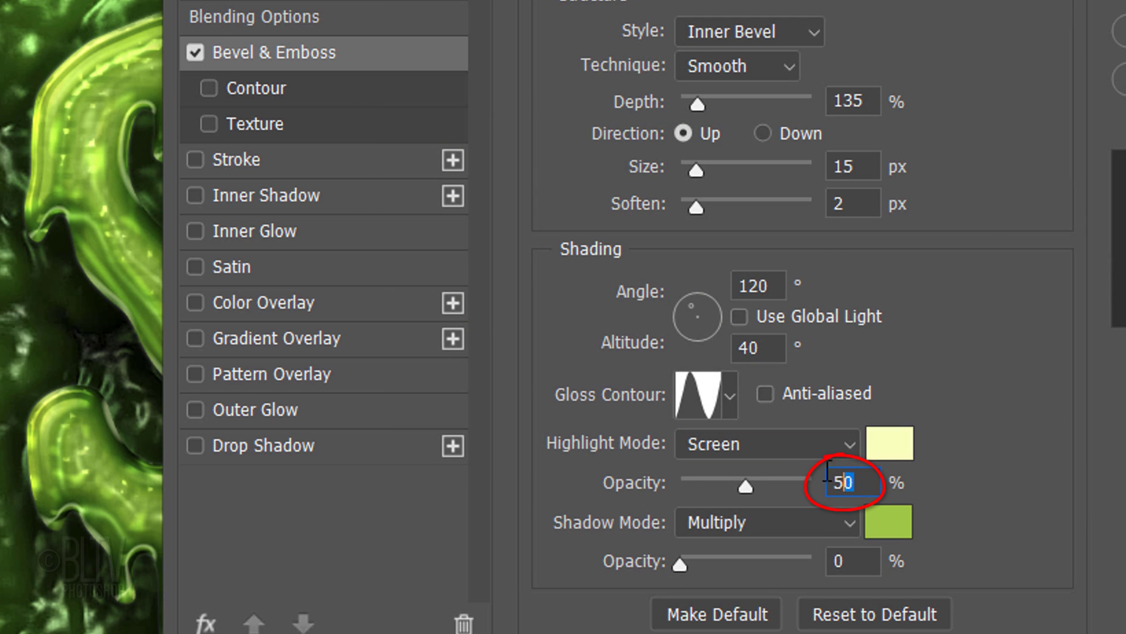
{"action": "type", "text": "75"}
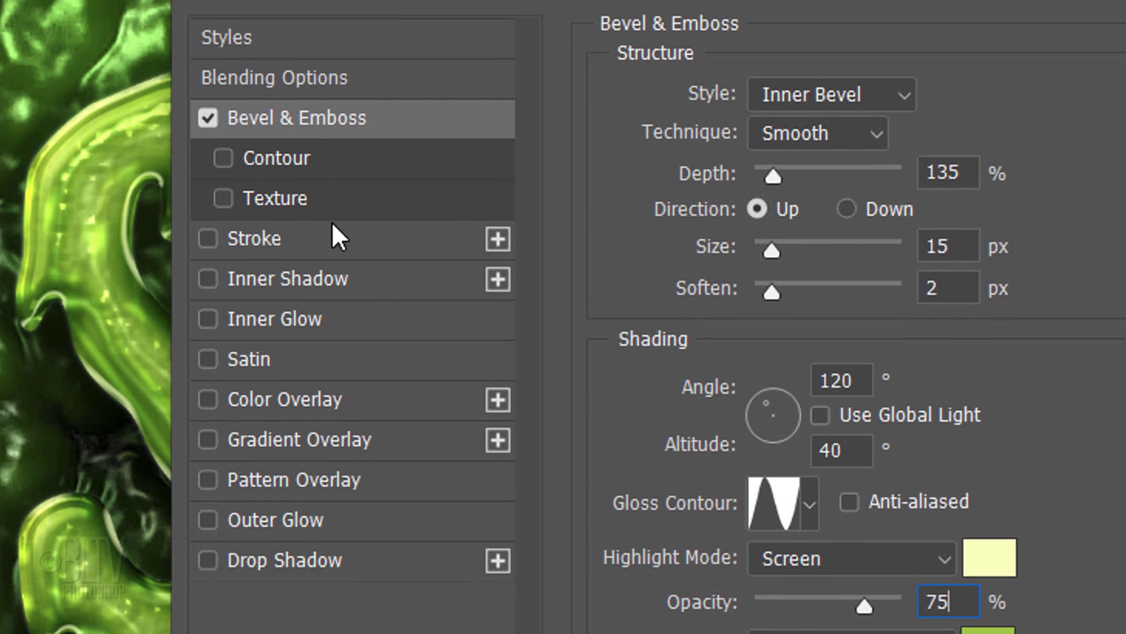
Enable the bevel's Contour with the Cone - Inverted shape and apply the layer style to SLIME copy 4
{"action": "left_click", "coordinate": [277, 156]}
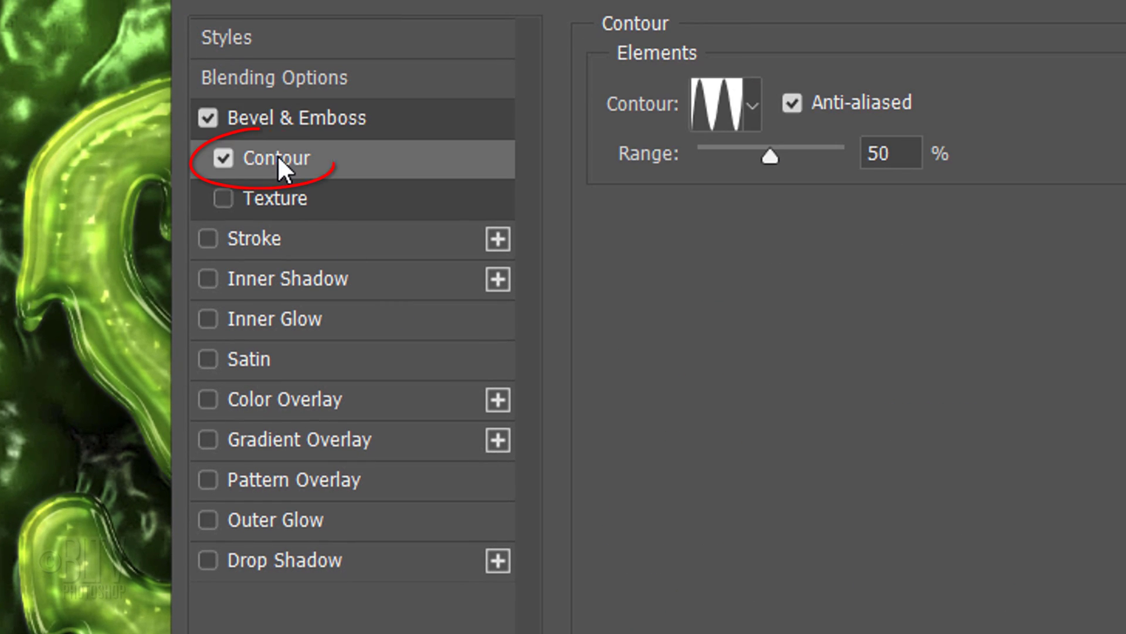
{"action": "left_click", "coordinate": [754, 107]}
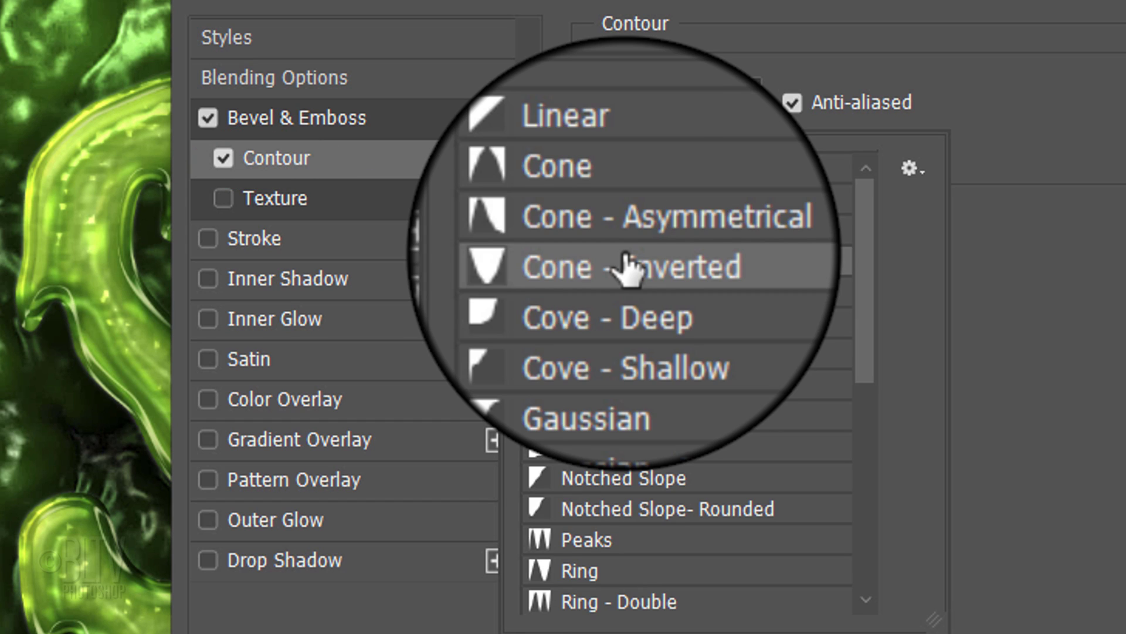
{"action": "left_click", "coordinate": [1114, 221]}
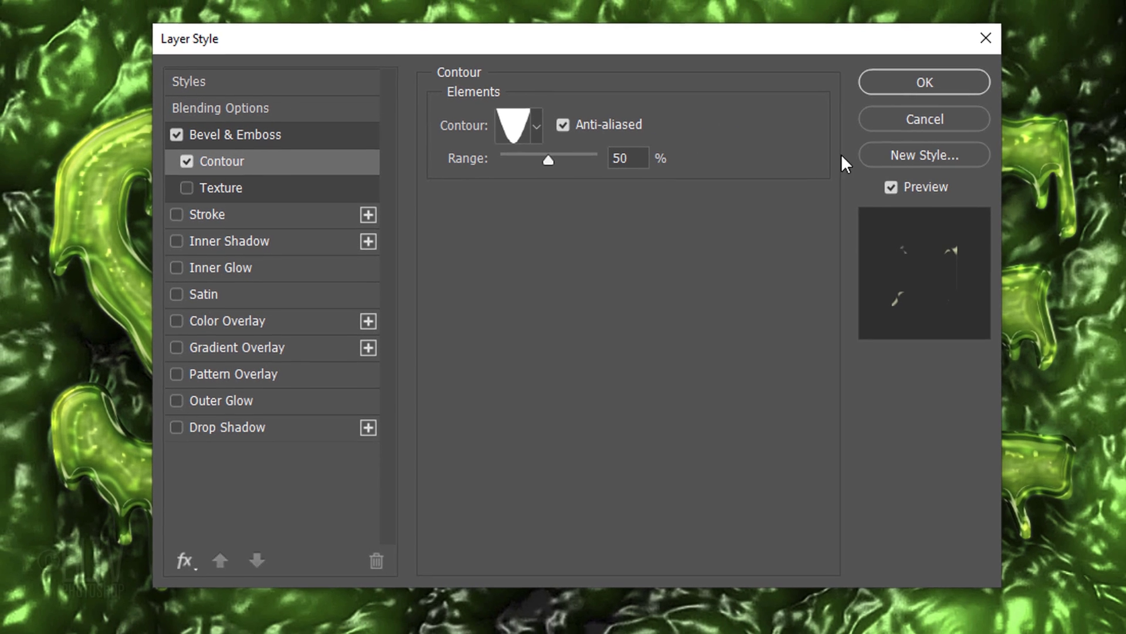
{"action": "left_click", "coordinate": [906, 82]}
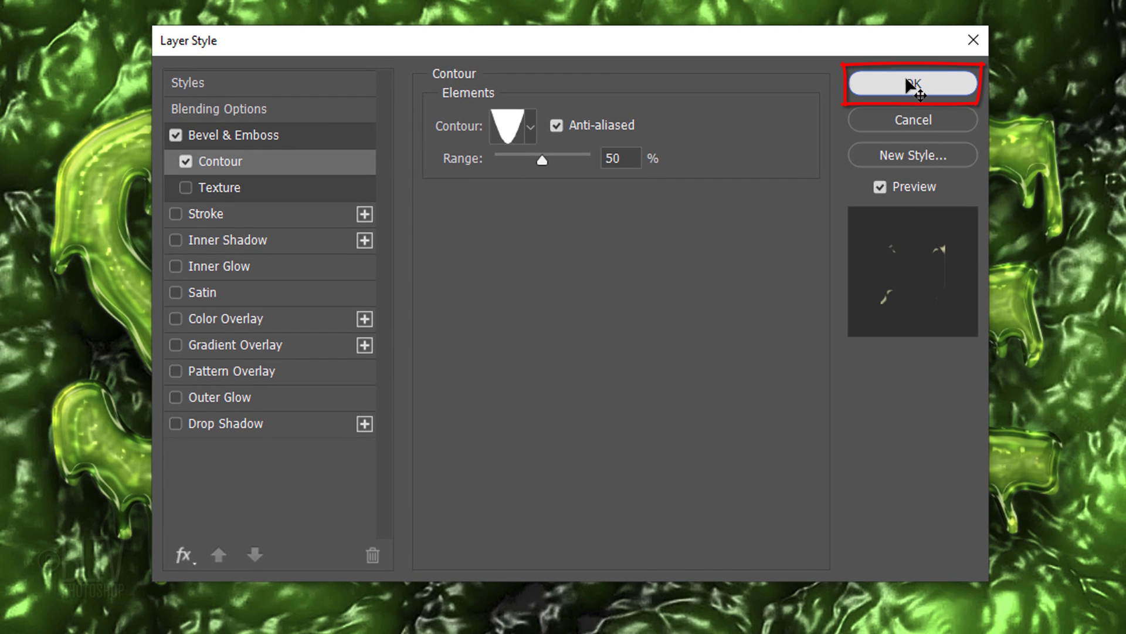